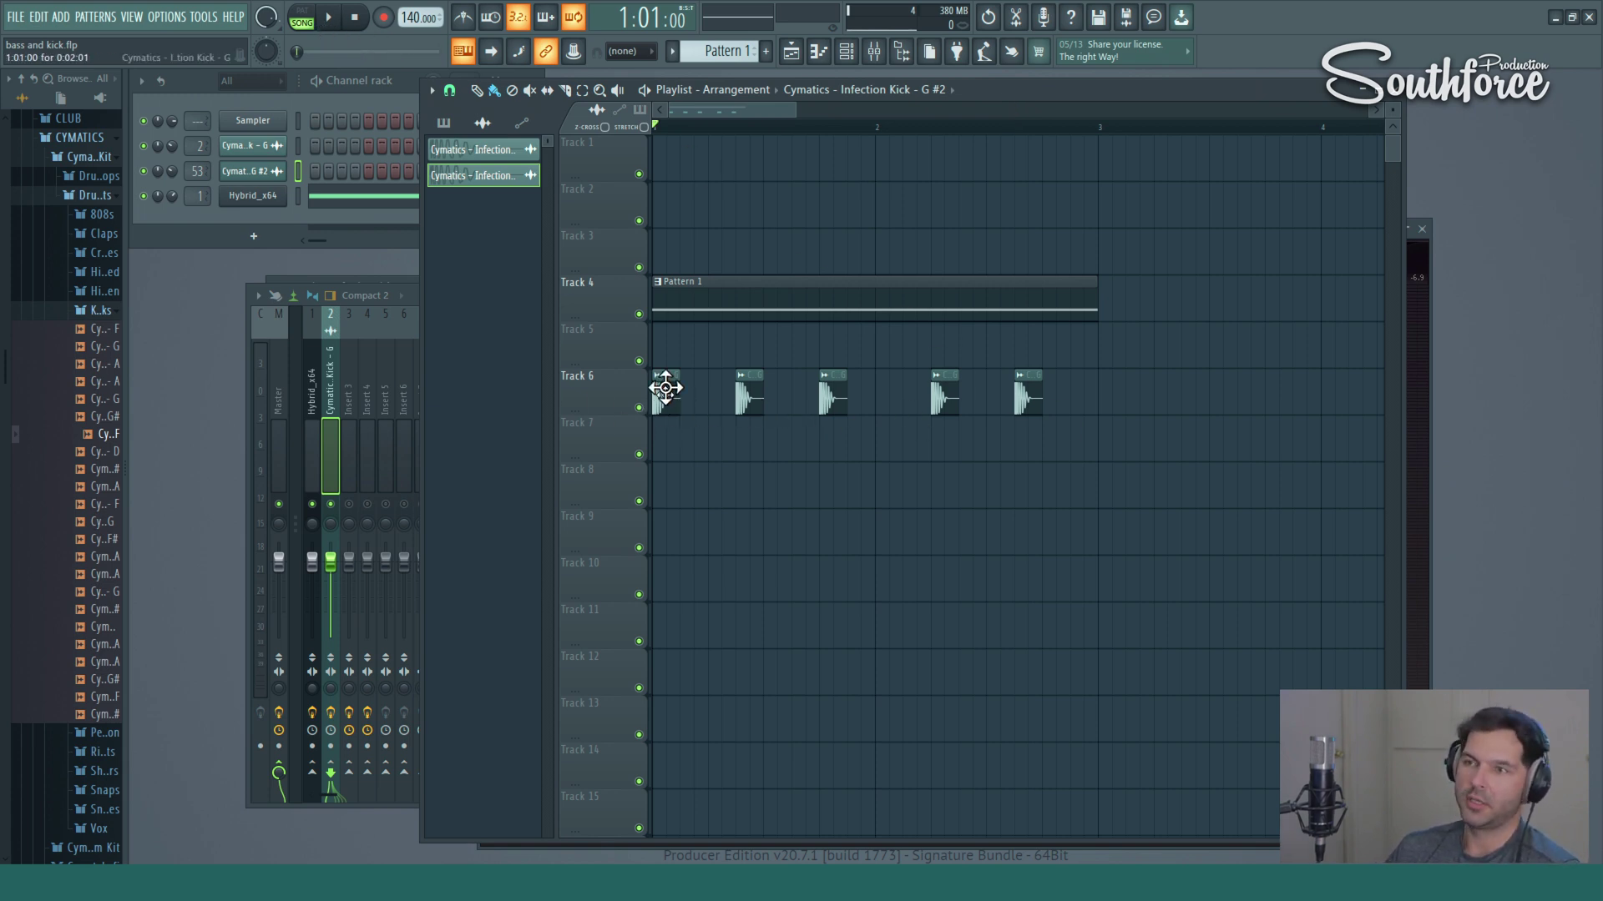
Play the song briefly, then paint a kick clip at the start of Track 8 and make it unique.
{"action": "key", "text": "space"}
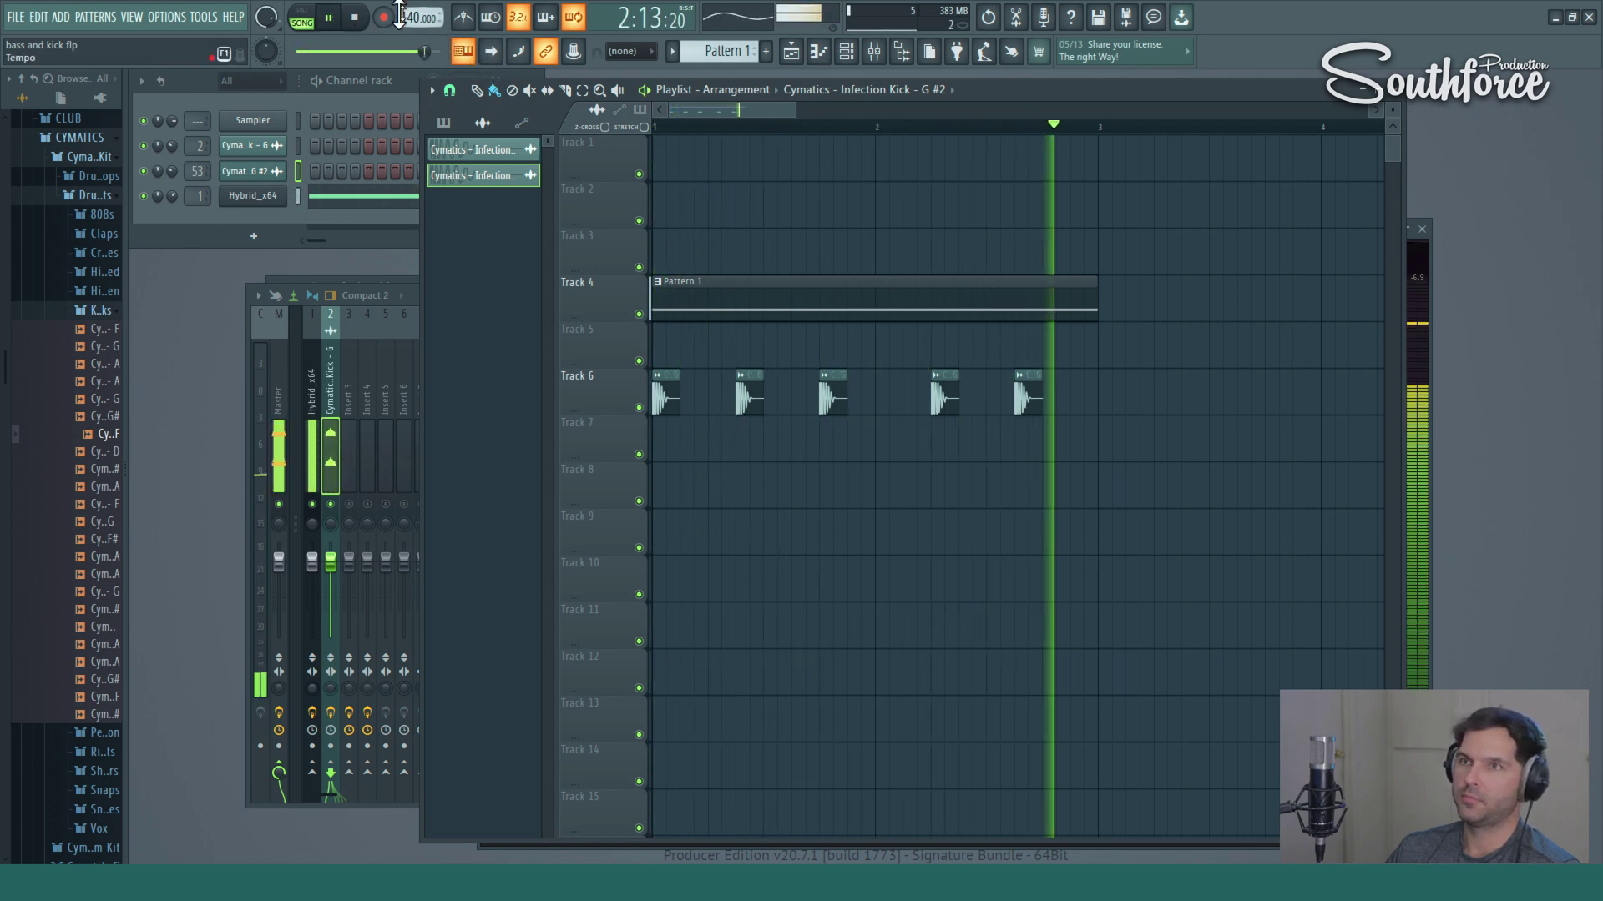
{"action": "left_click", "coordinate": [357, 18]}
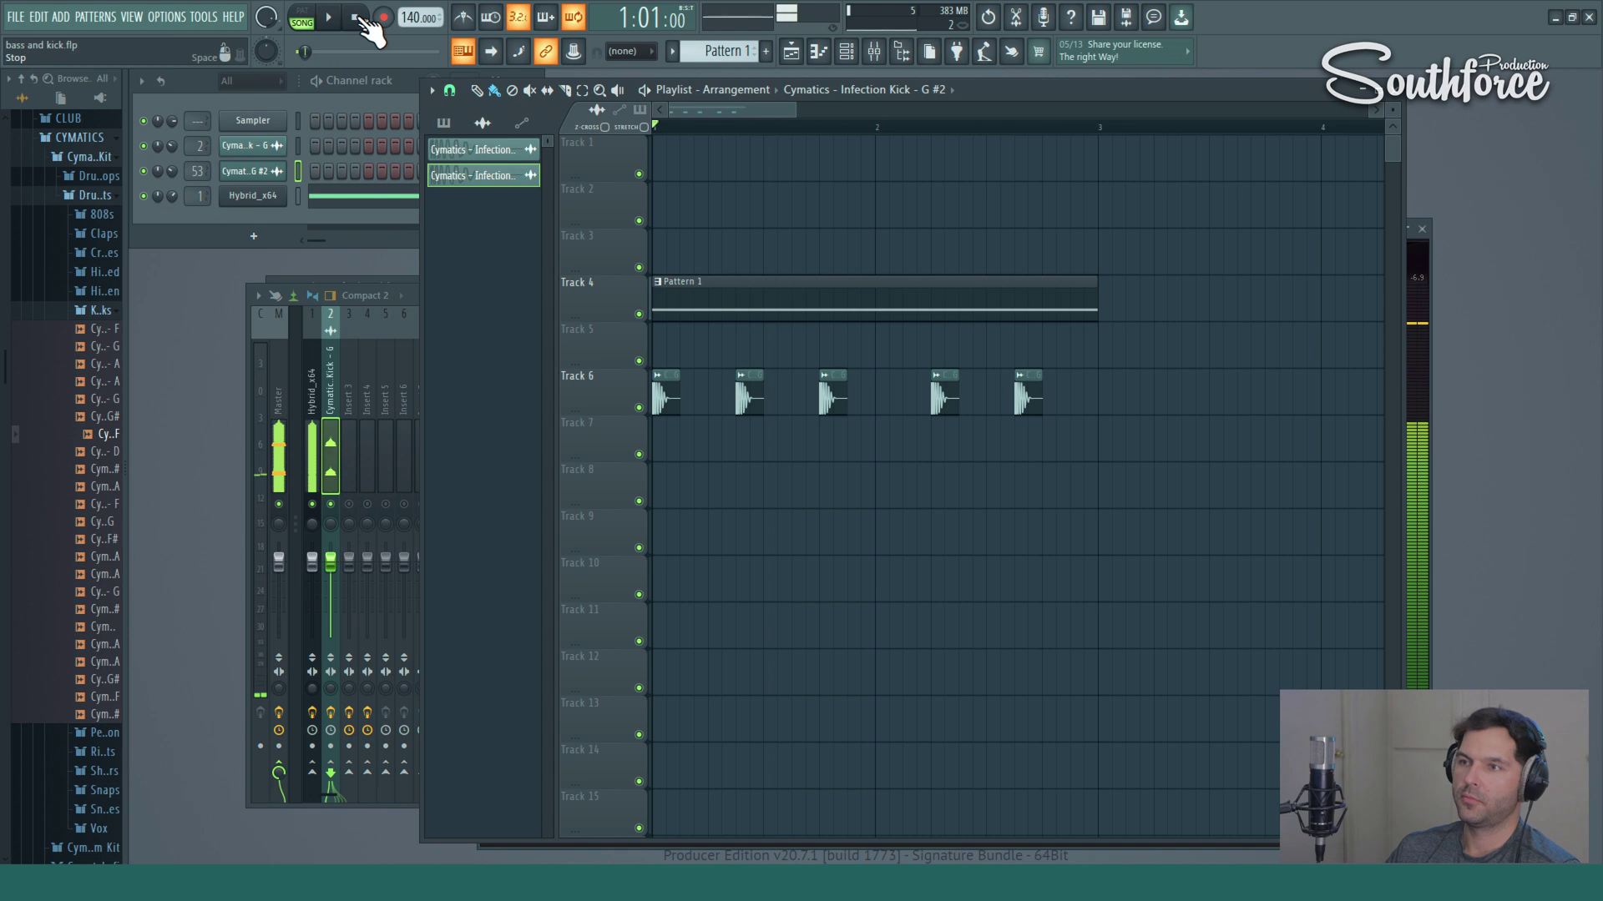
{"action": "left_click", "coordinate": [660, 399]}
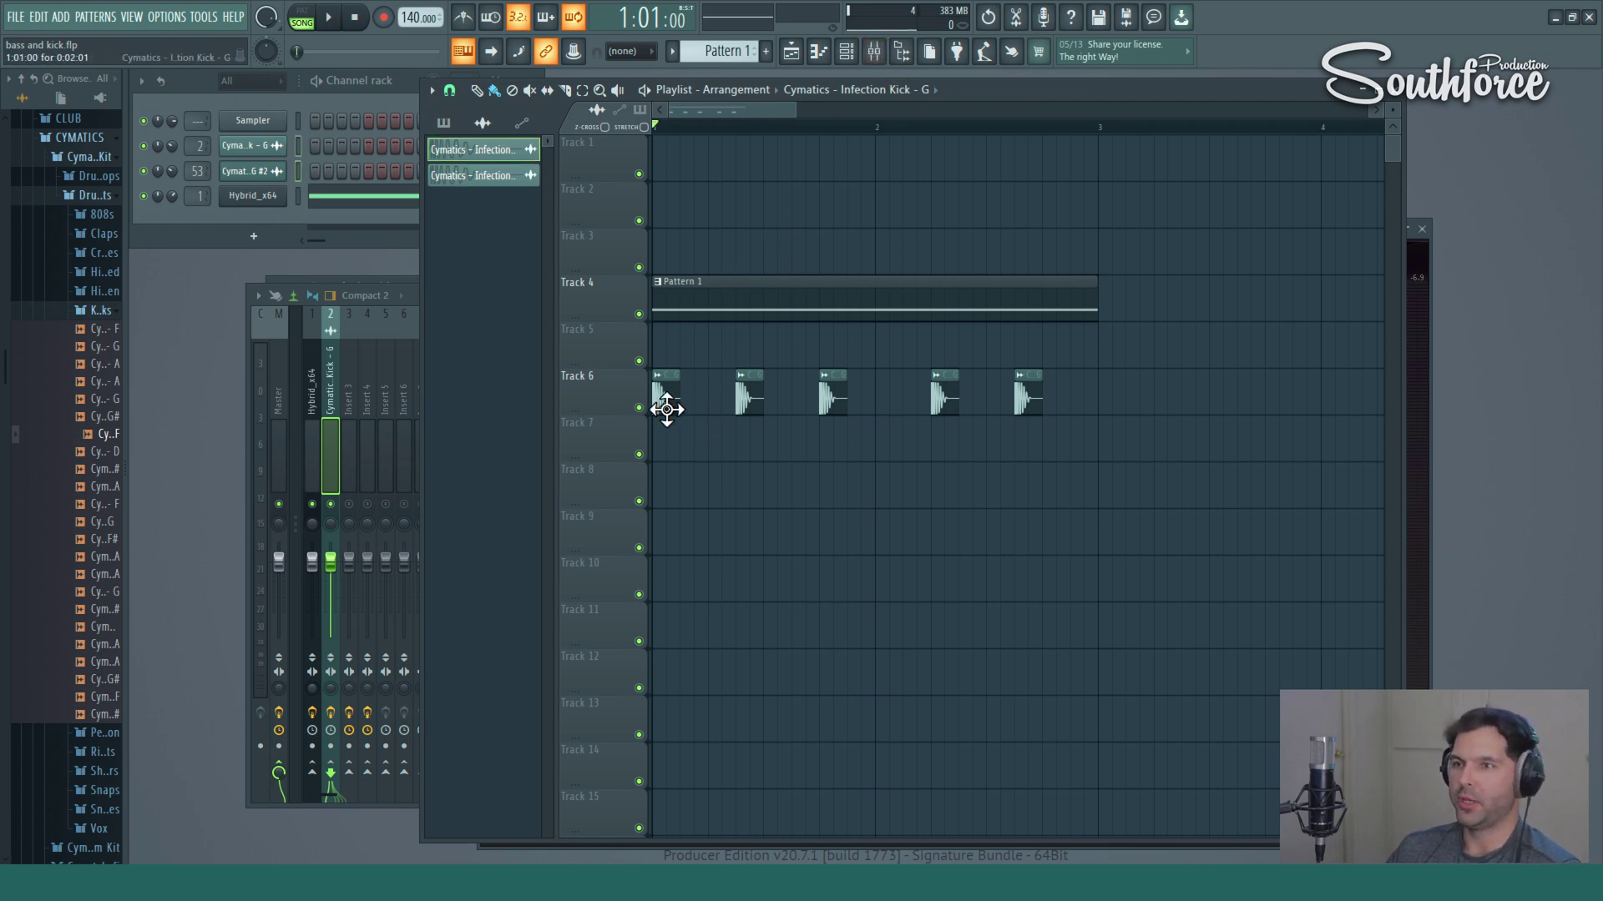
{"action": "left_click", "coordinate": [665, 484]}
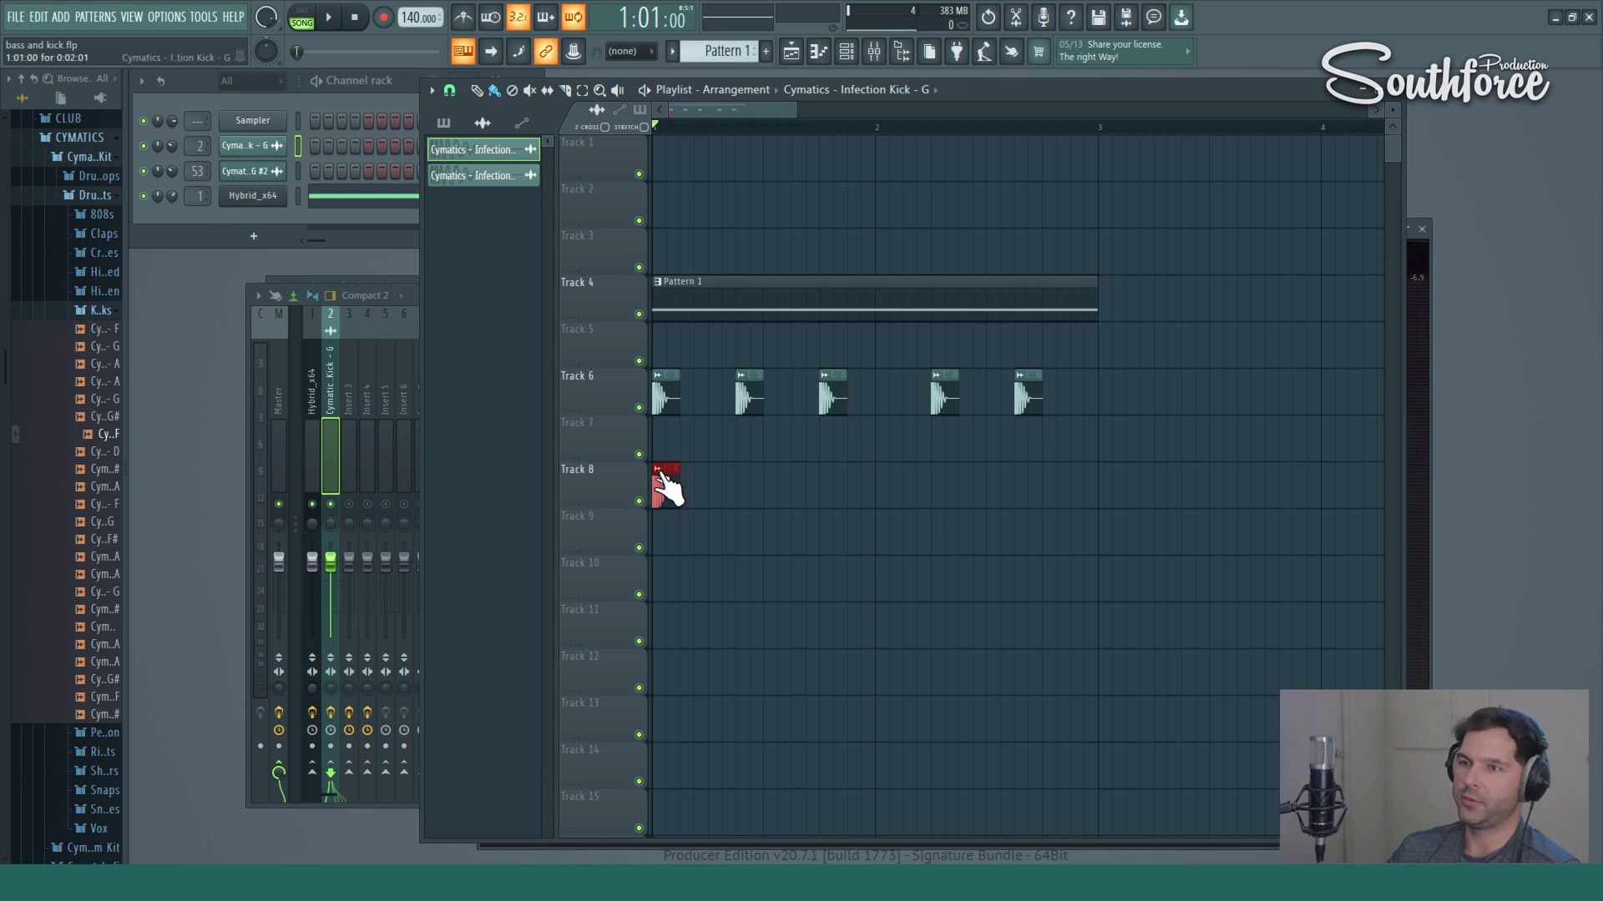
{"action": "right_click", "coordinate": [660, 472]}
{"action": "right_click", "coordinate": [658, 469]}
{"action": "right_click", "coordinate": [658, 469]}
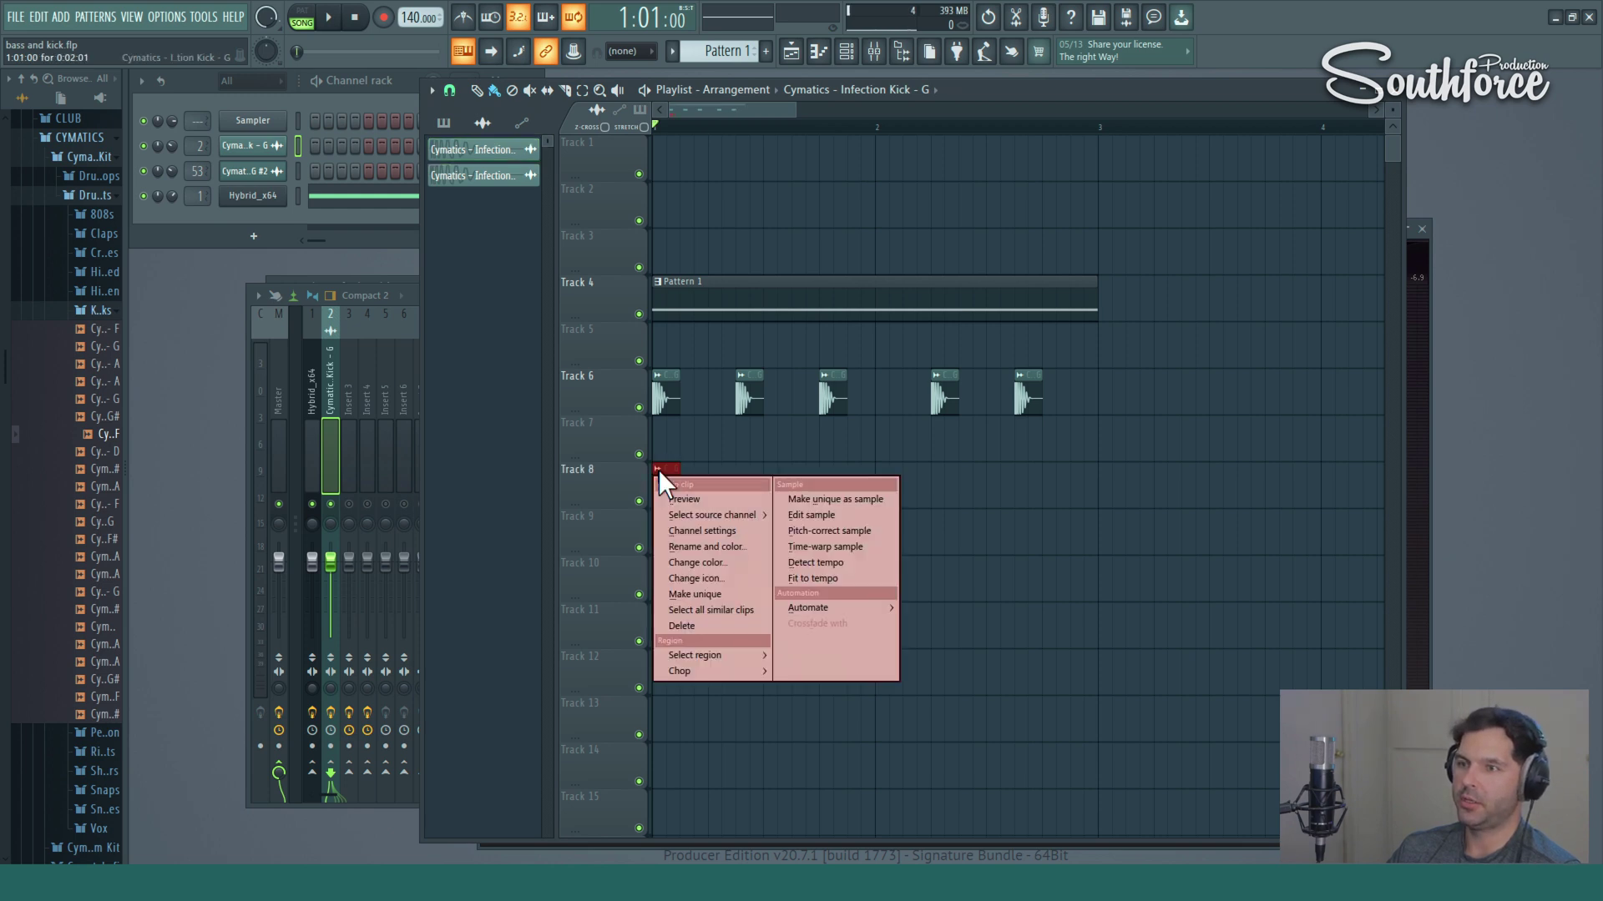
{"action": "left_click", "coordinate": [717, 594]}
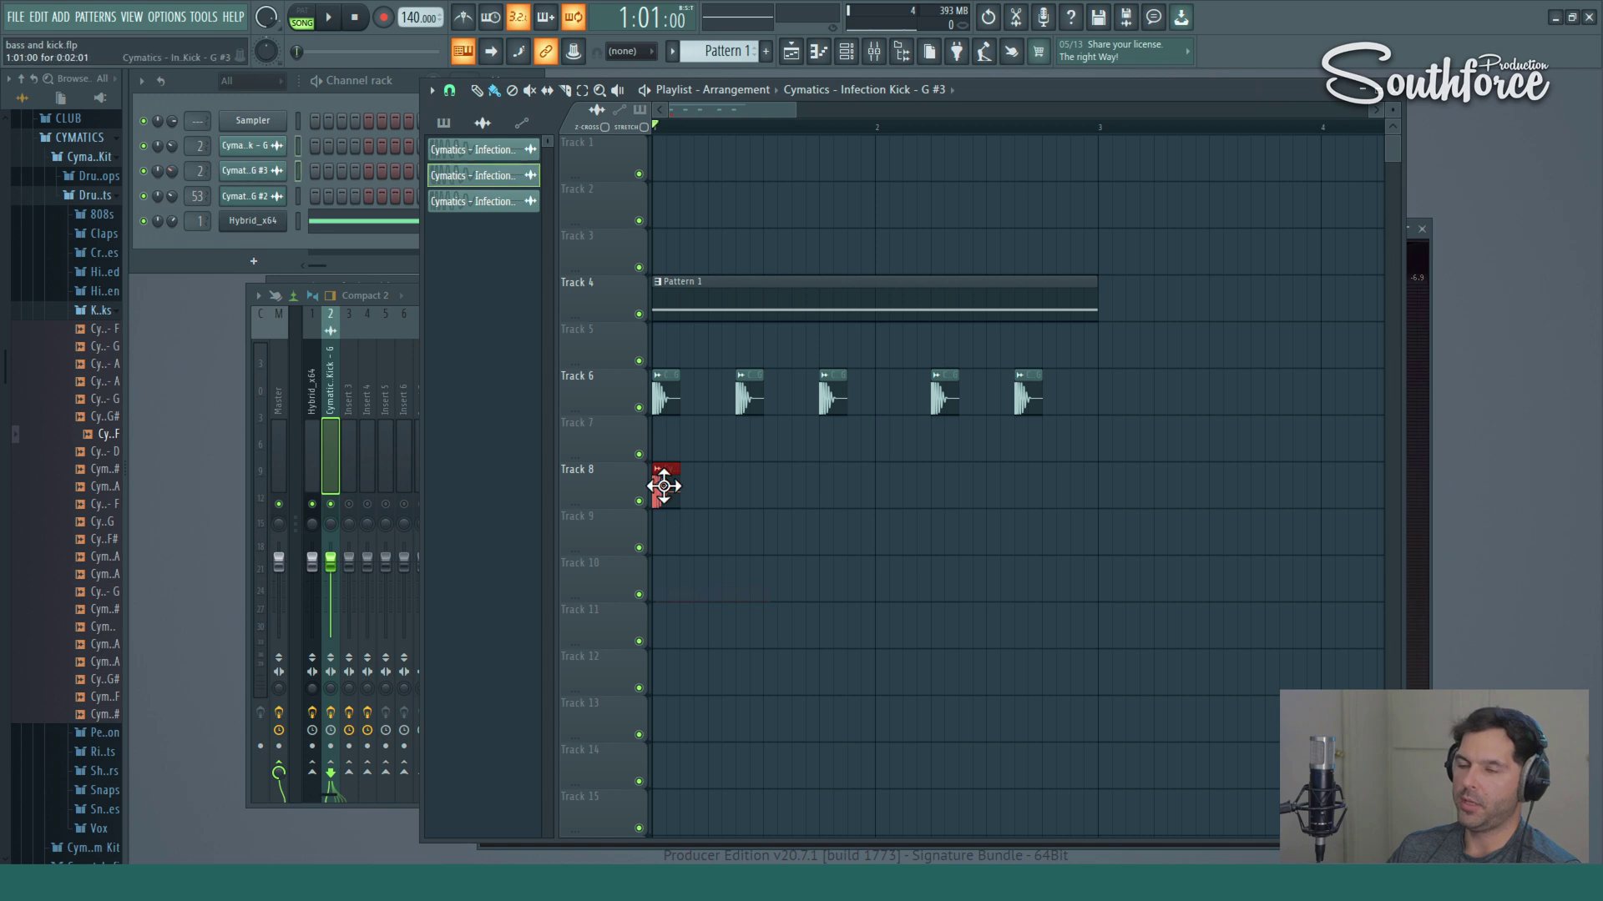
Route the new Track 8 kick channel to mixer insert 3.
{"action": "double_click", "coordinate": [665, 476]}
{"action": "left_click", "coordinate": [874, 52]}
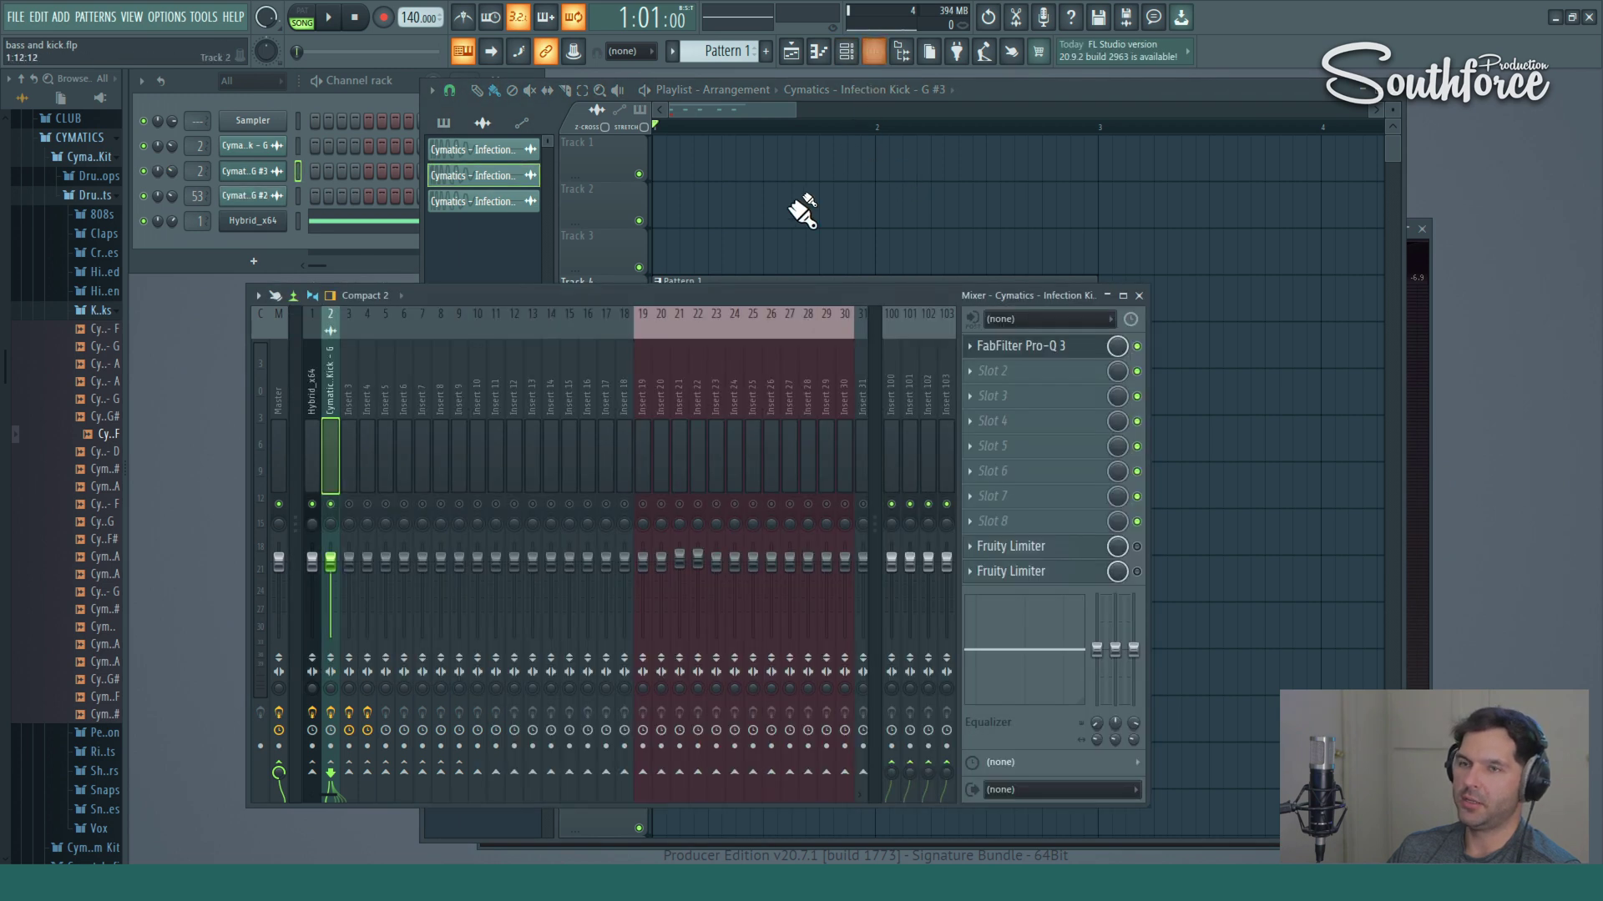
{"action": "left_click_drag", "start_coordinate": [491, 297], "coordinate": [1065, 273]}
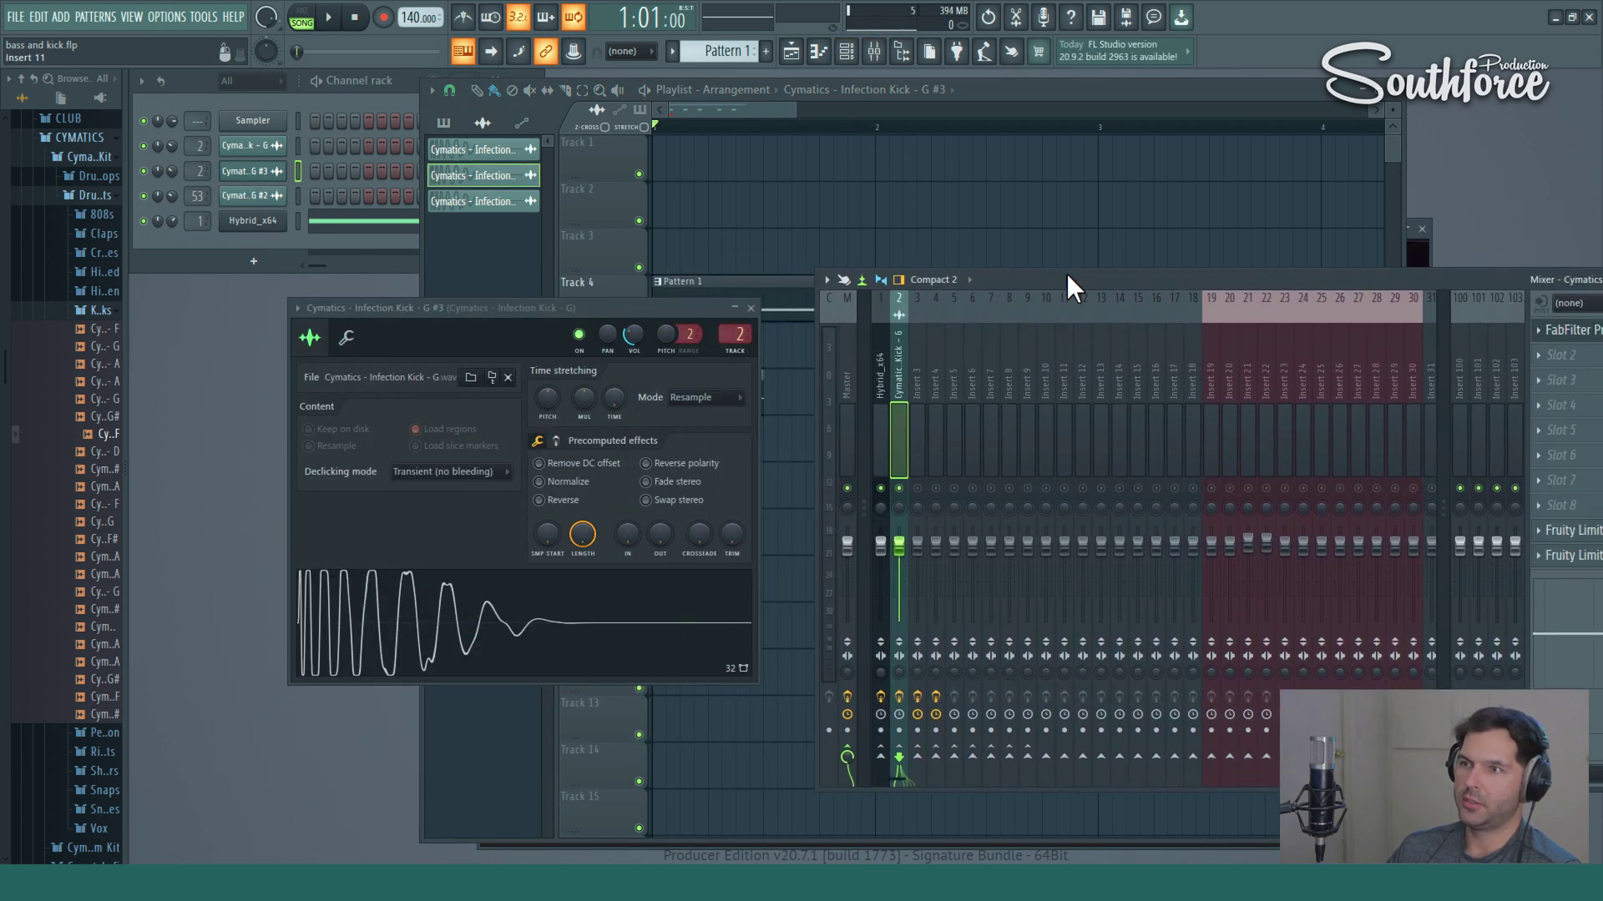
{"action": "right_click", "coordinate": [919, 376]}
{"action": "mouse_move", "coordinate": [1011, 465]}
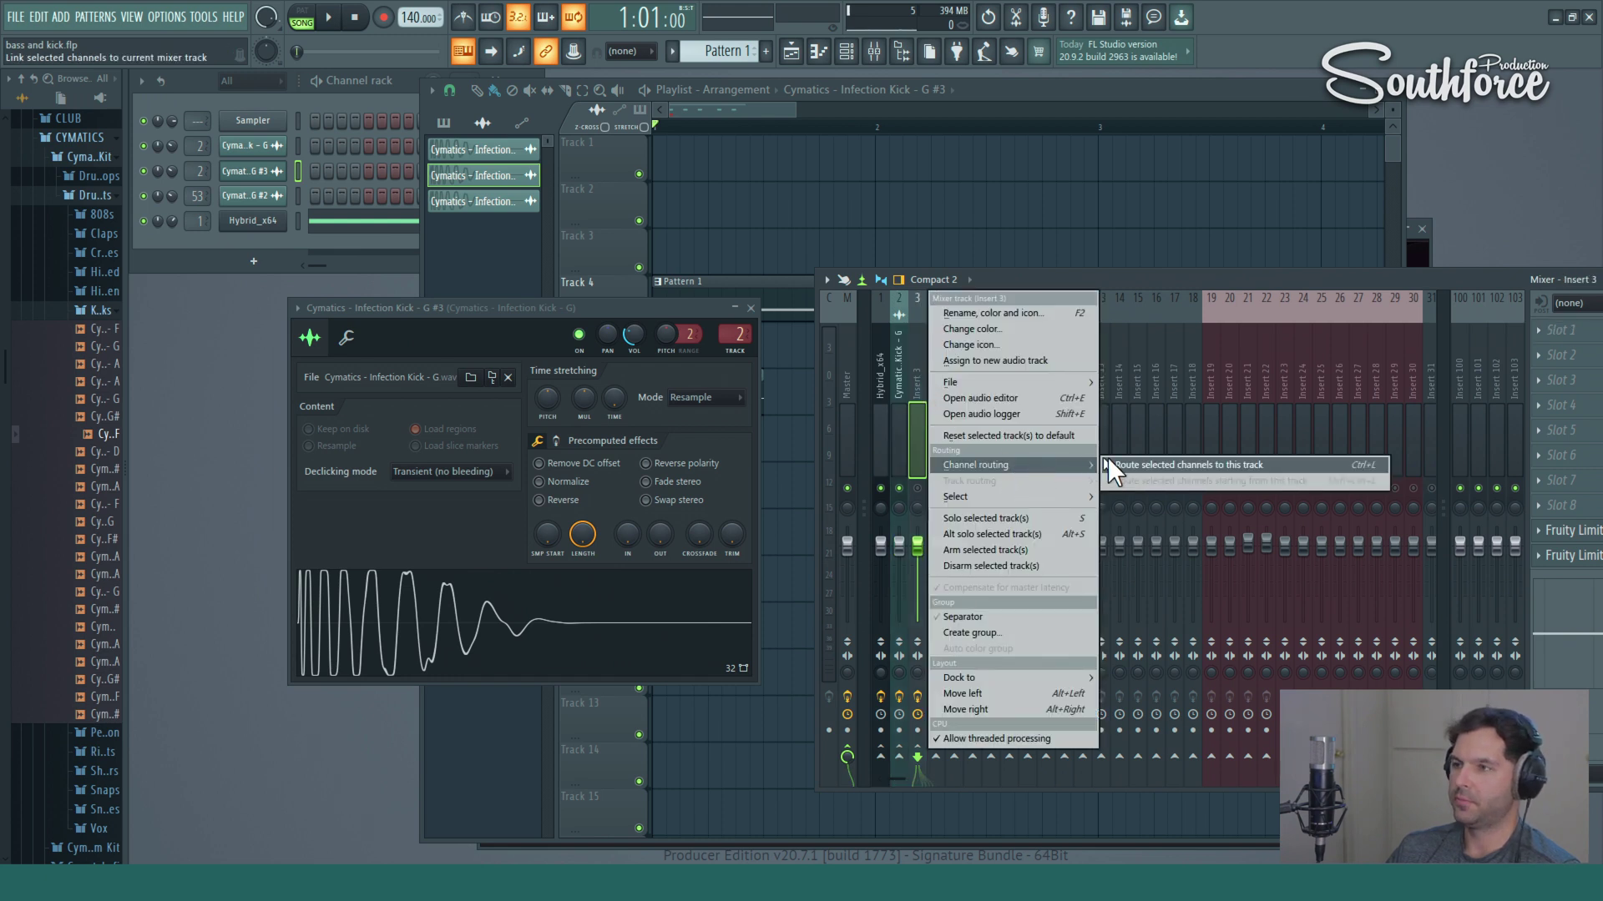
{"action": "left_click", "coordinate": [1149, 465]}
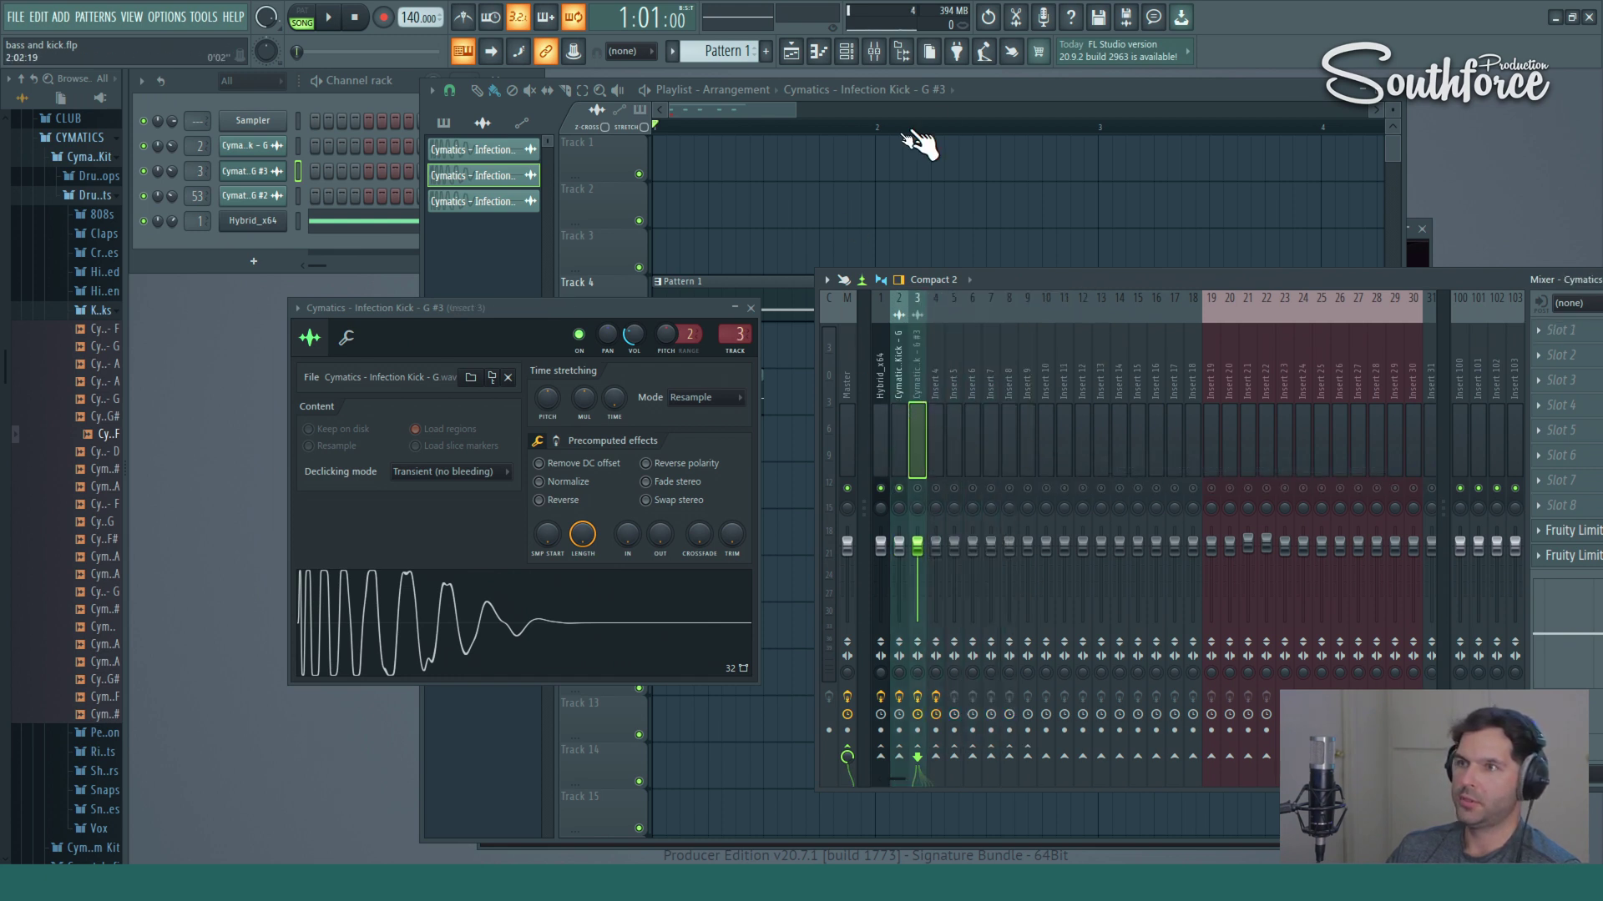
{"action": "left_click", "coordinate": [980, 93]}
Mute Tracks 6 and 4, set bar 1 as the loop range, and start playback.
{"action": "left_click", "coordinate": [640, 407]}
{"action": "left_click", "coordinate": [639, 314]}
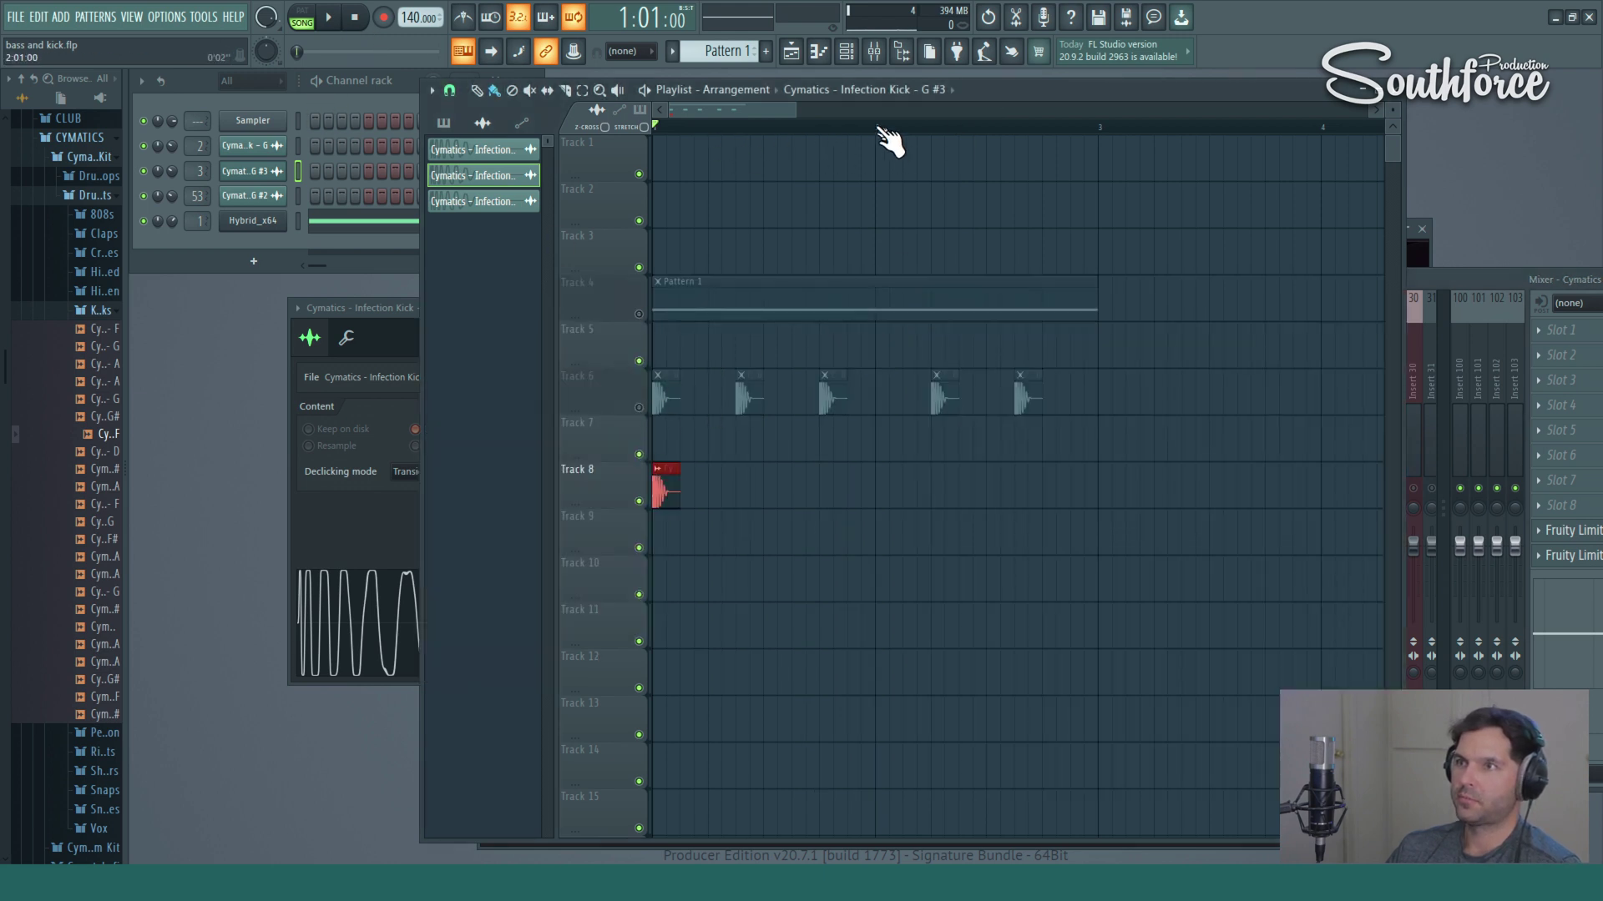
{"action": "left_click_drag", "start_coordinate": [879, 129], "coordinate": [618, 151]}
{"action": "left_click", "coordinate": [328, 17]}
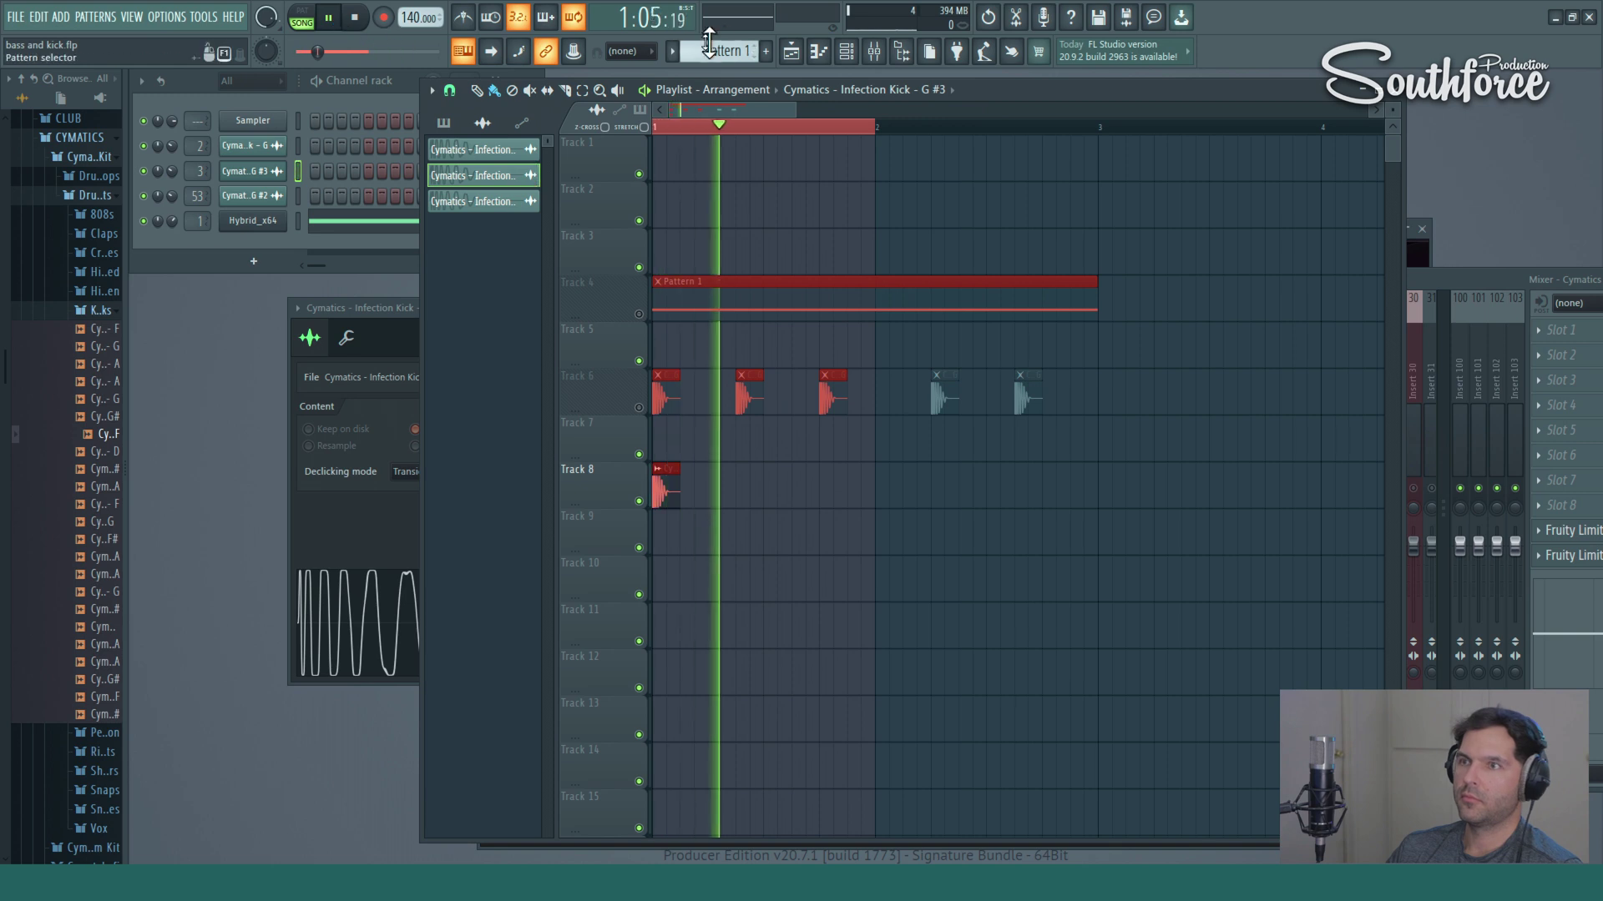
Compare the kicks by muting Track 8 and unmuting Track 6 while the bar loops.
{"action": "left_click", "coordinate": [873, 52]}
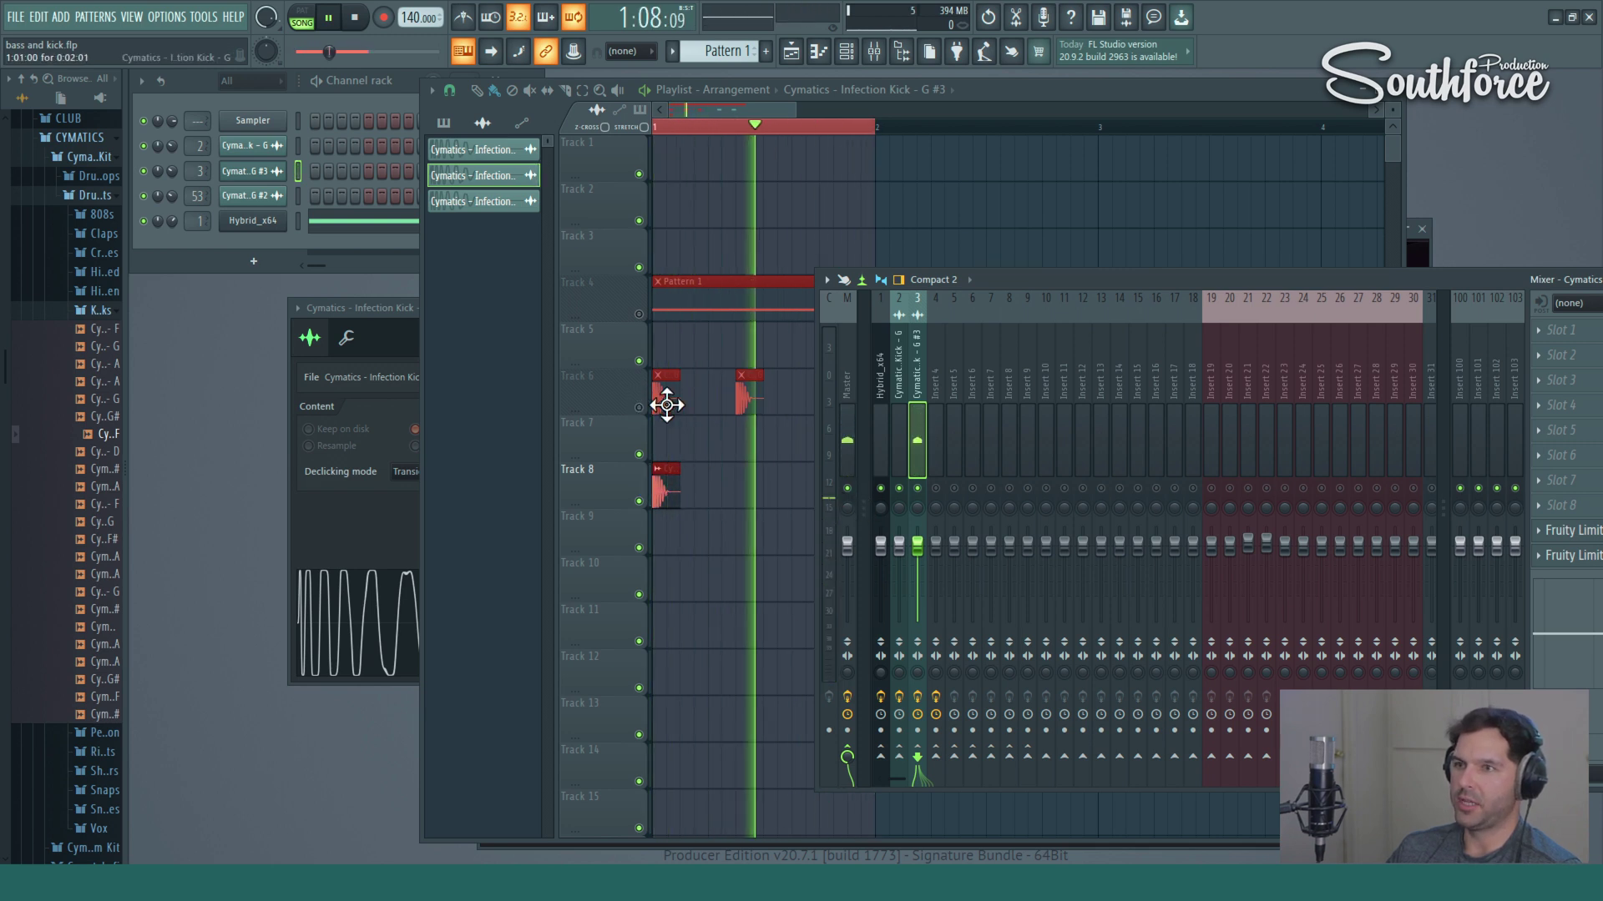
{"action": "left_click", "coordinate": [638, 501]}
{"action": "left_click", "coordinate": [639, 408]}
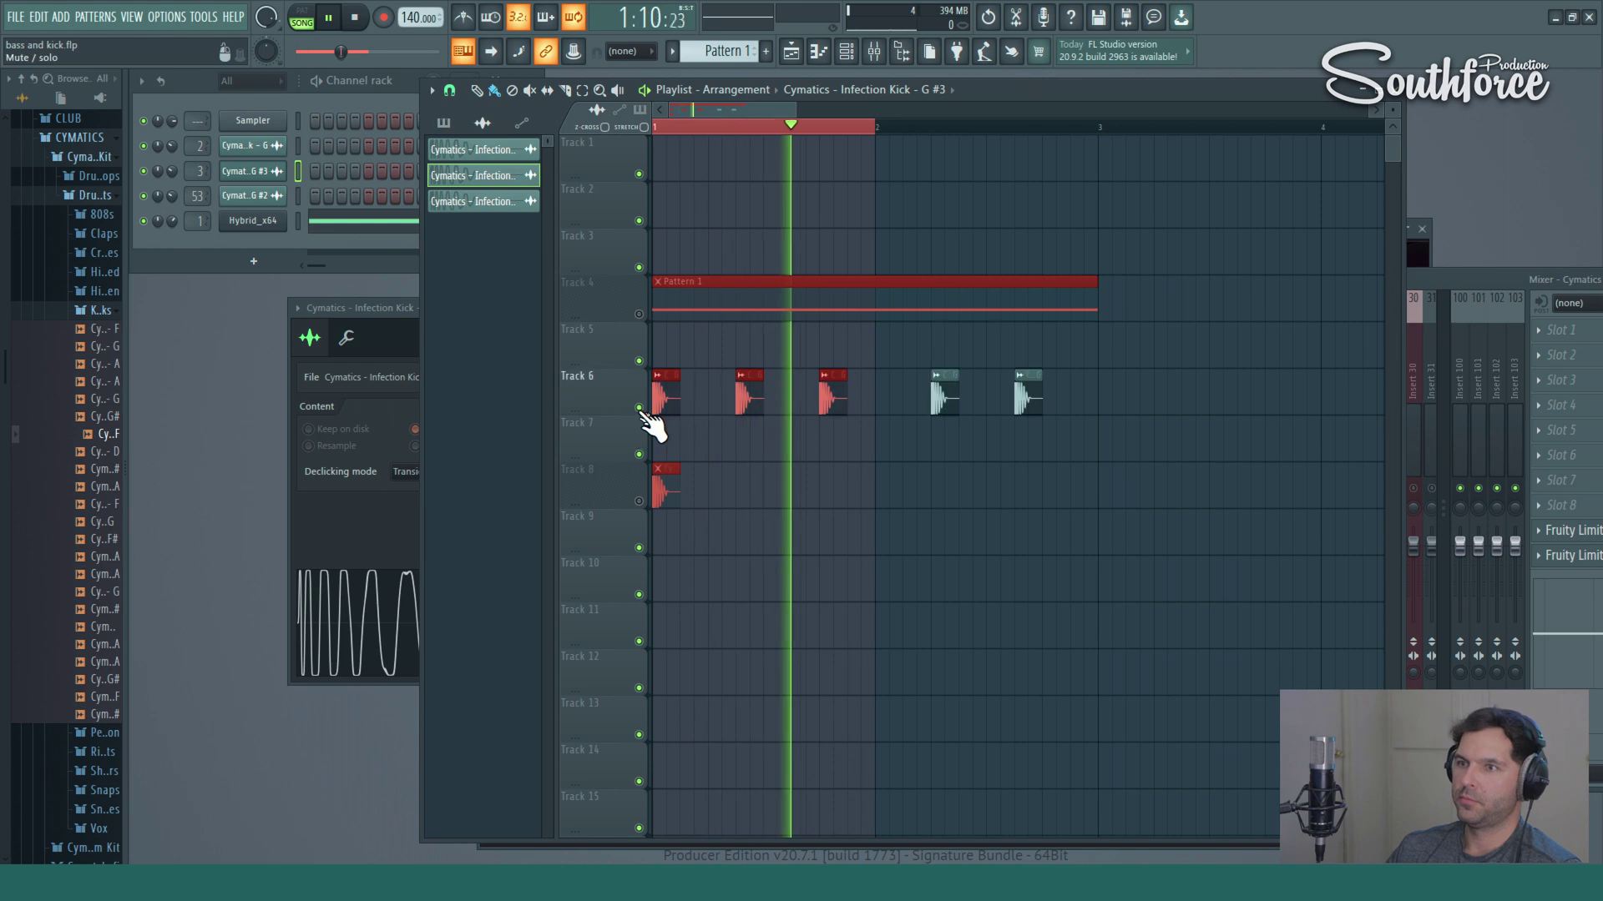
{"action": "left_click", "coordinate": [874, 52]}
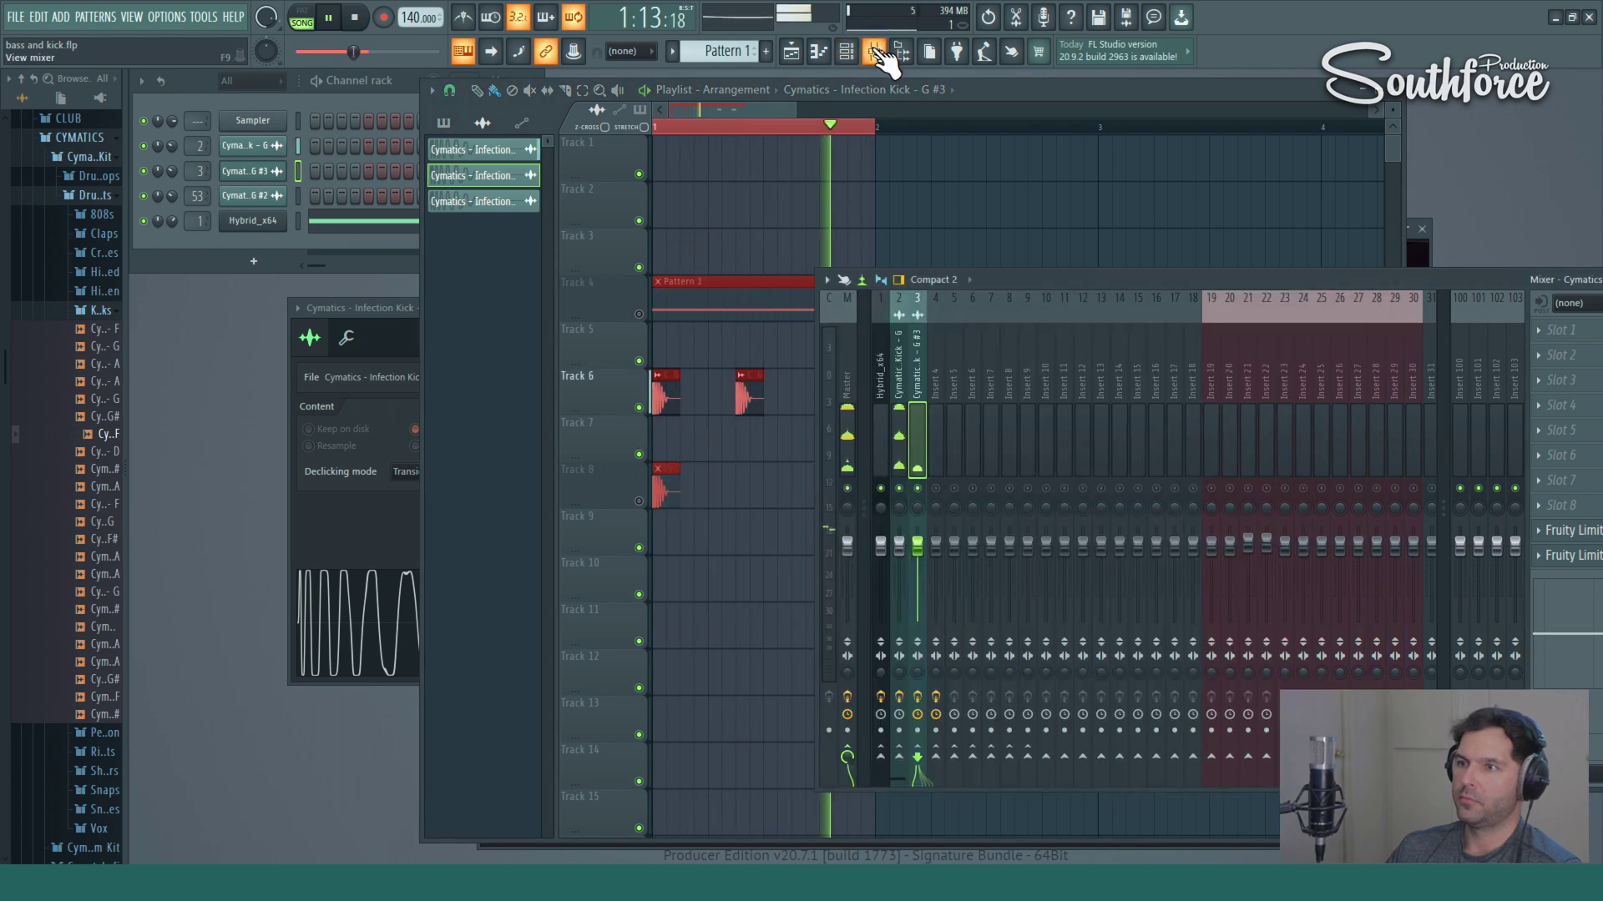
{"action": "left_click", "coordinate": [877, 52]}
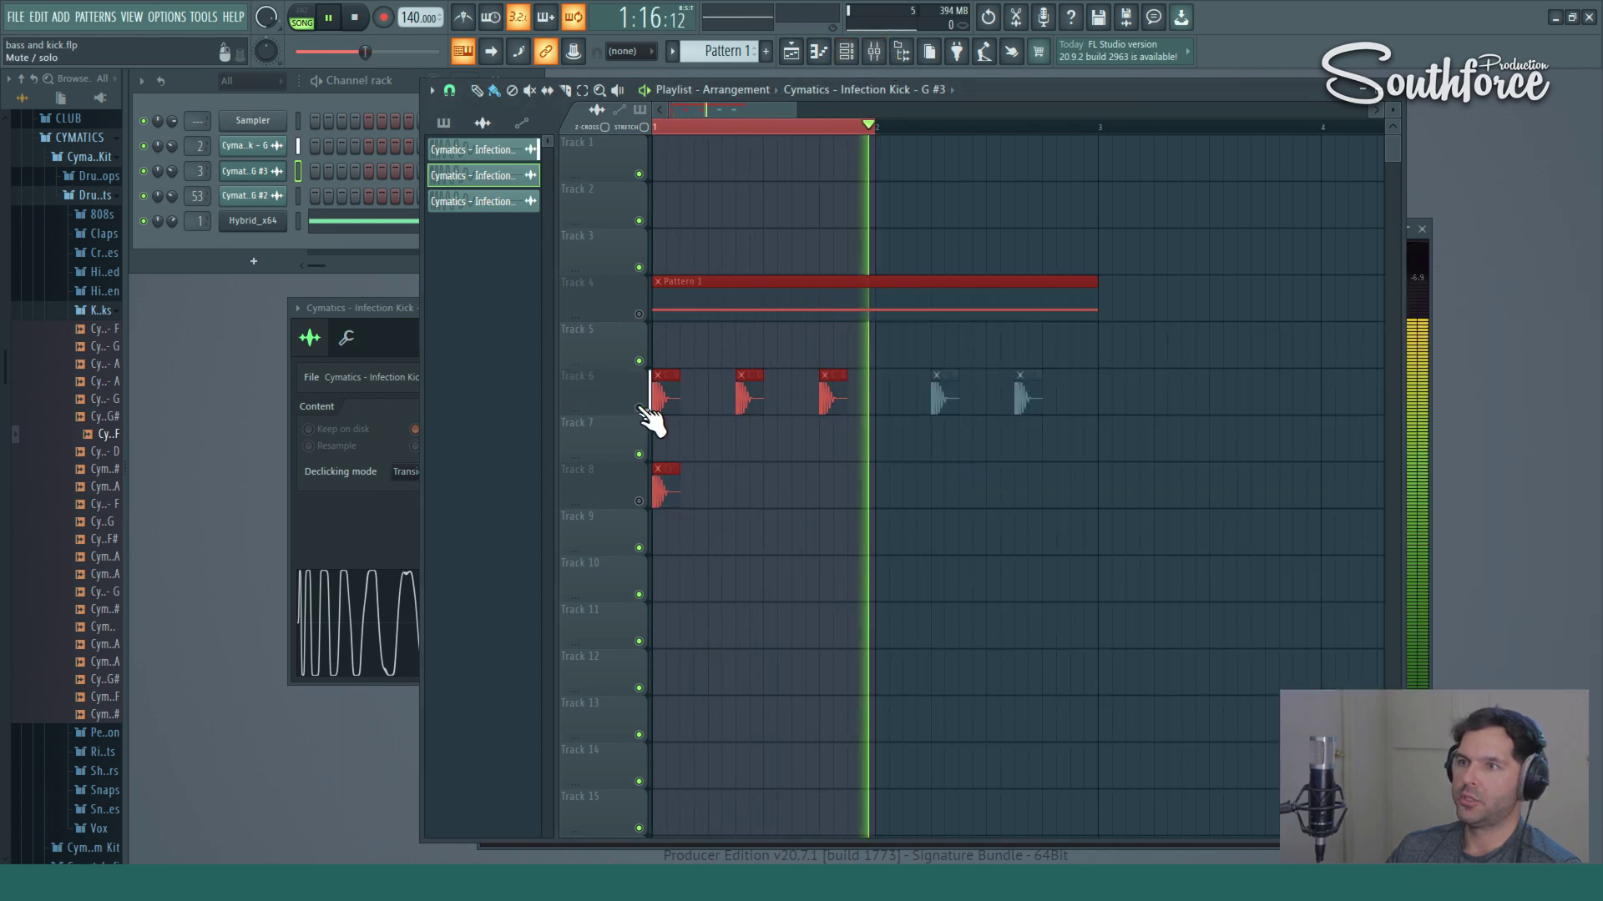
Apply a new volume setting to the Track 8 kick channel from its volume knob menu.
{"action": "double_click", "coordinate": [666, 490]}
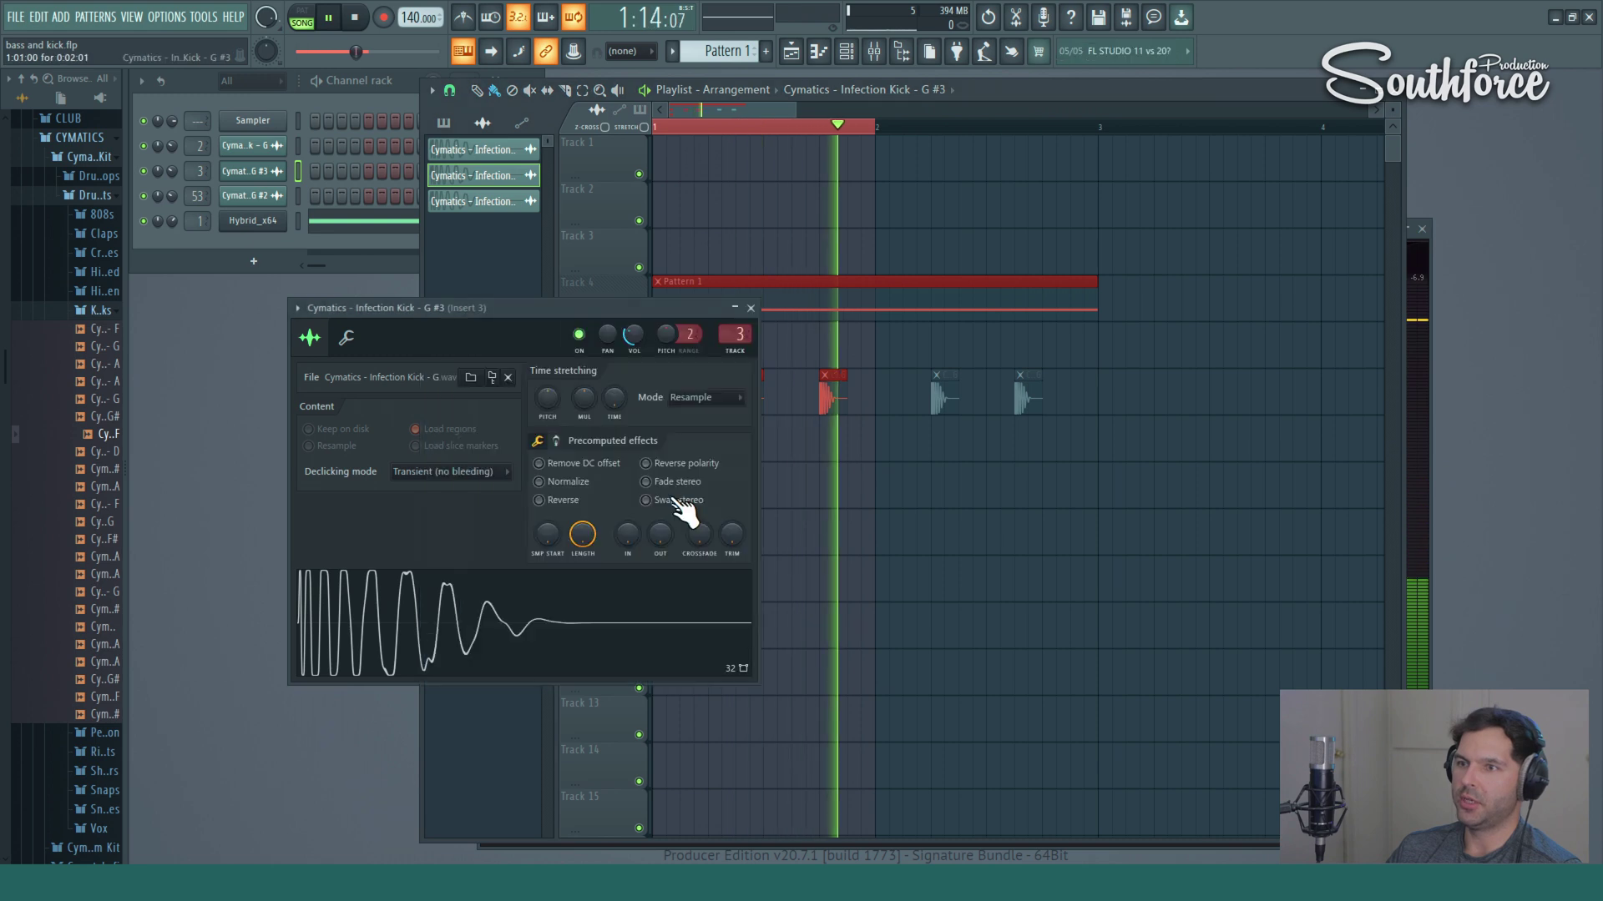
{"action": "right_click", "coordinate": [630, 335]}
{"action": "left_click", "coordinate": [656, 346]}
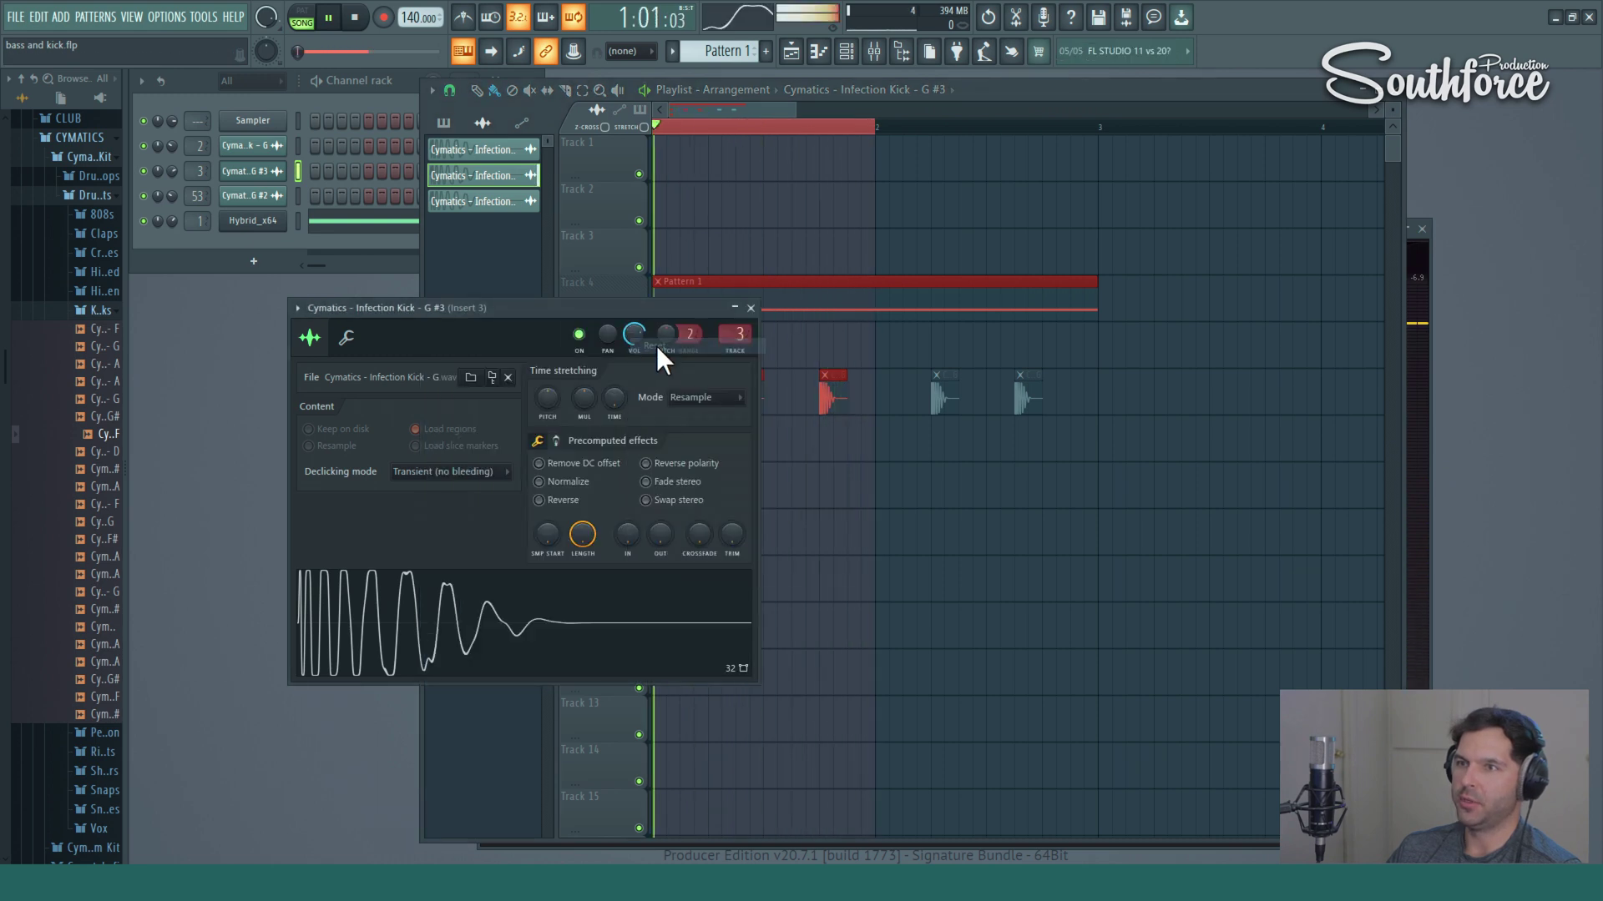
{"action": "left_click", "coordinate": [937, 102]}
Stop playback and show the mixer beside the kick's channel settings.
{"action": "left_click", "coordinate": [874, 52]}
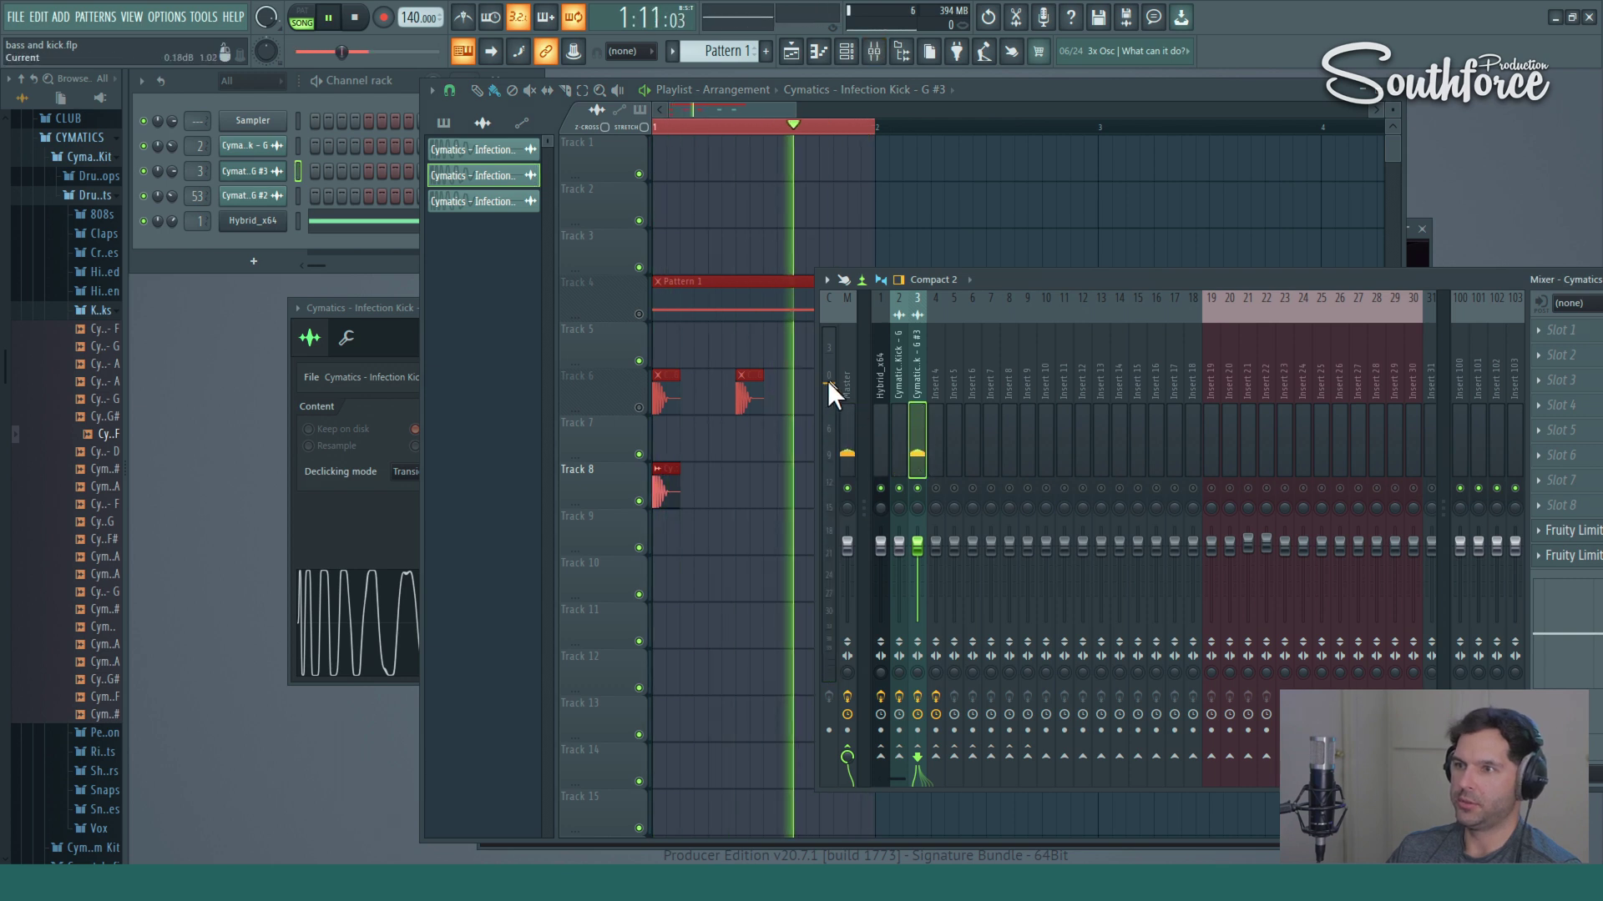
{"action": "left_click", "coordinate": [354, 17]}
{"action": "left_click", "coordinate": [658, 482]}
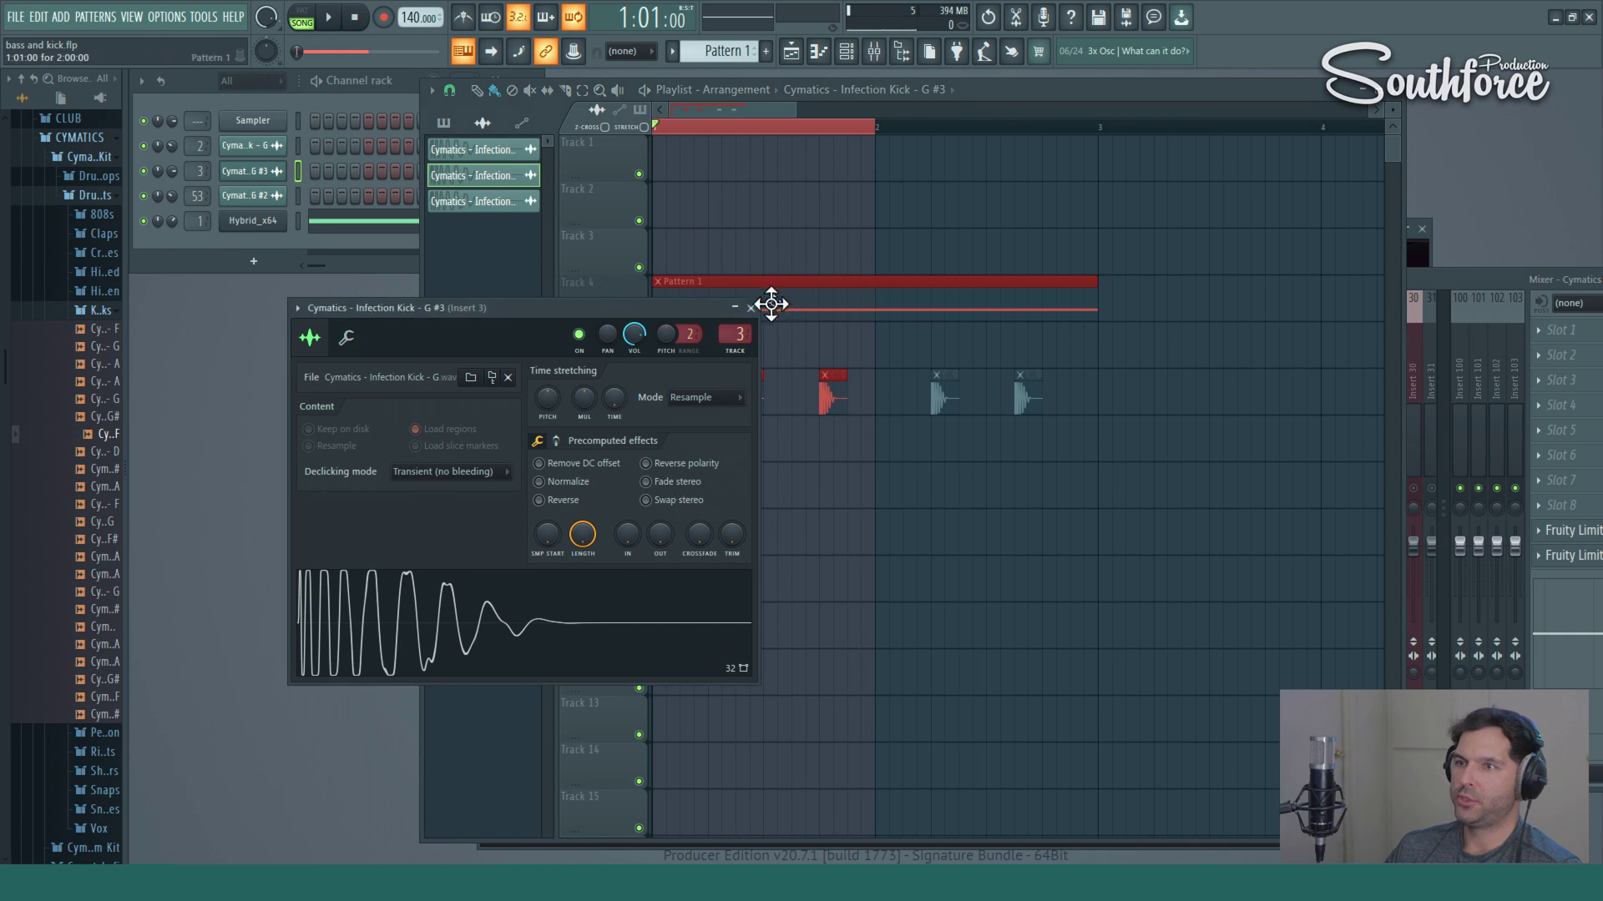
{"action": "left_click", "coordinate": [874, 51]}
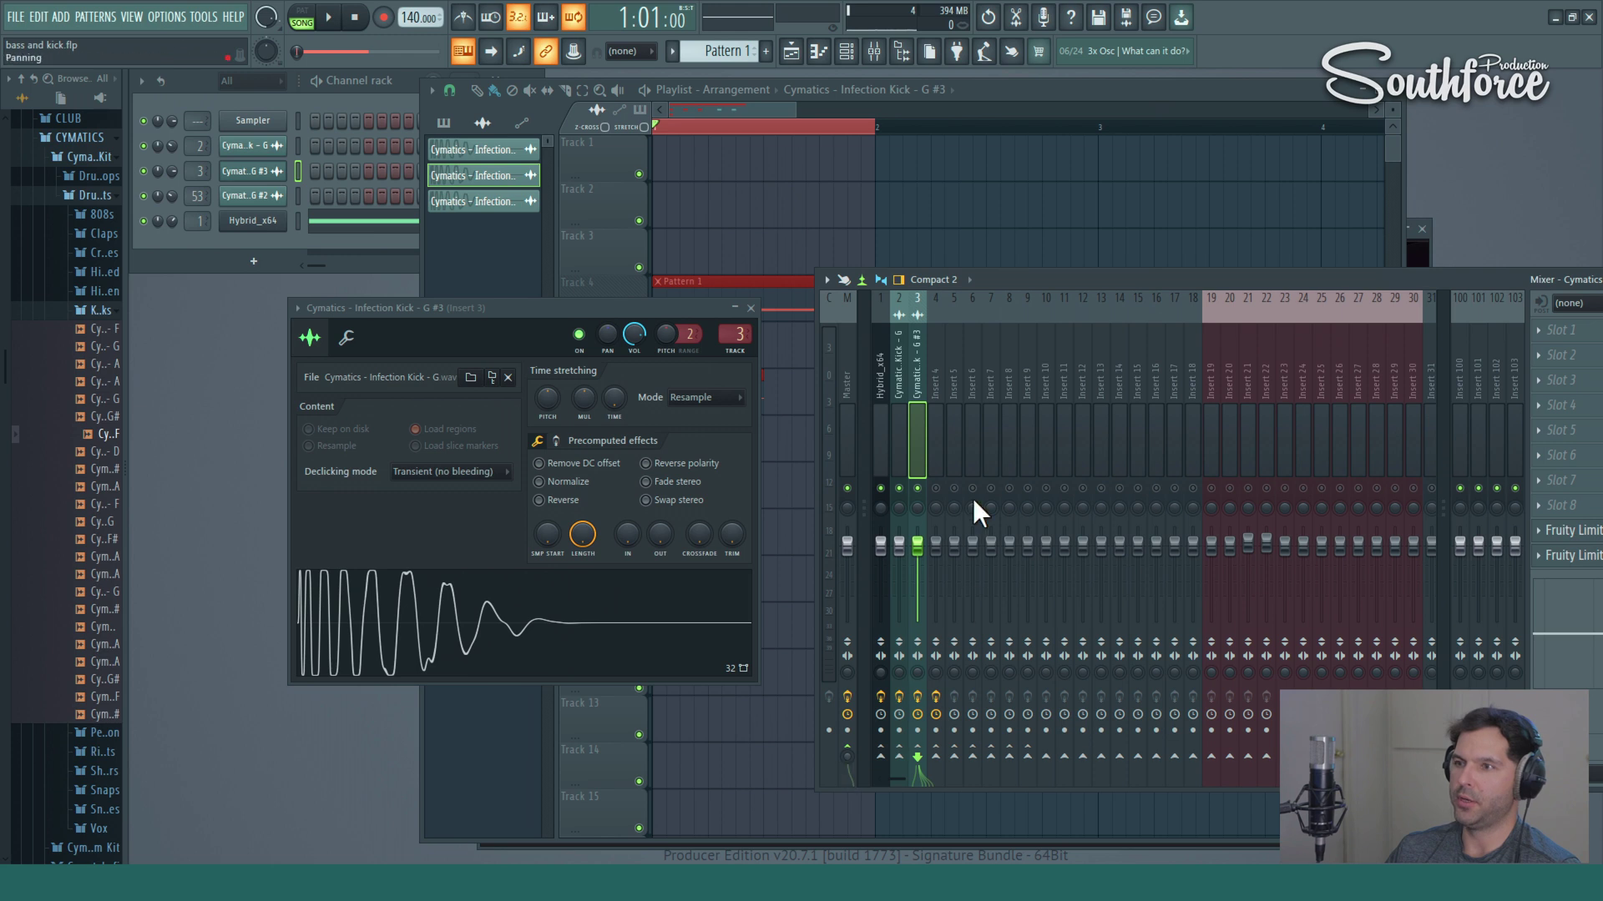
Mute and unmute insert 2, then show the Infection Kick channel settings with the mixer.
{"action": "left_click", "coordinate": [899, 489]}
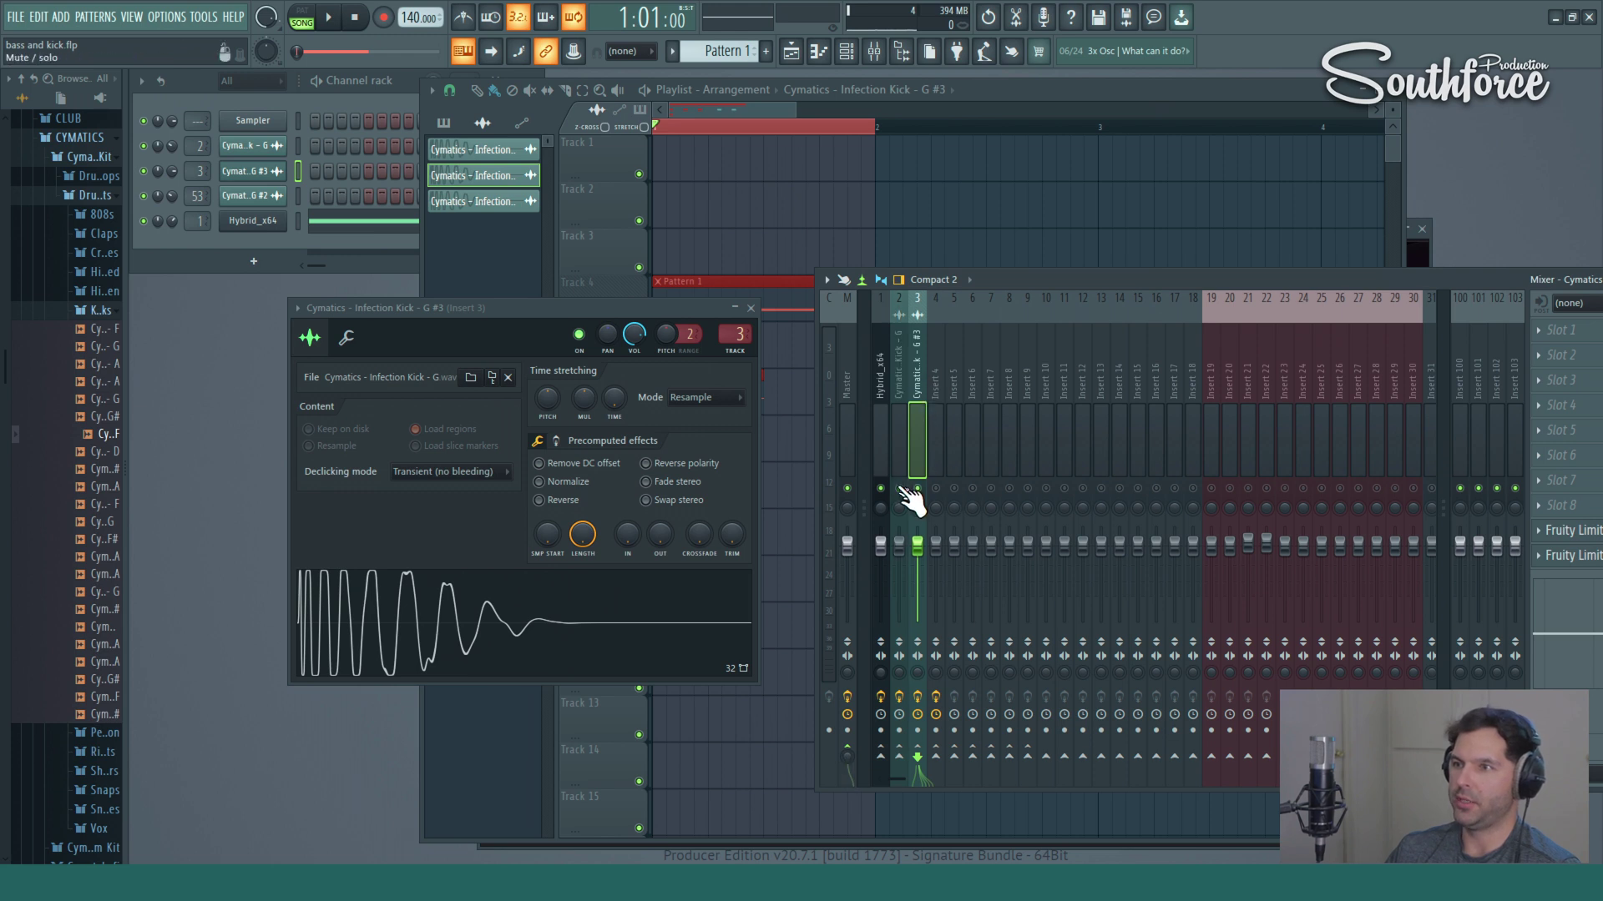
{"action": "left_click", "coordinate": [899, 488]}
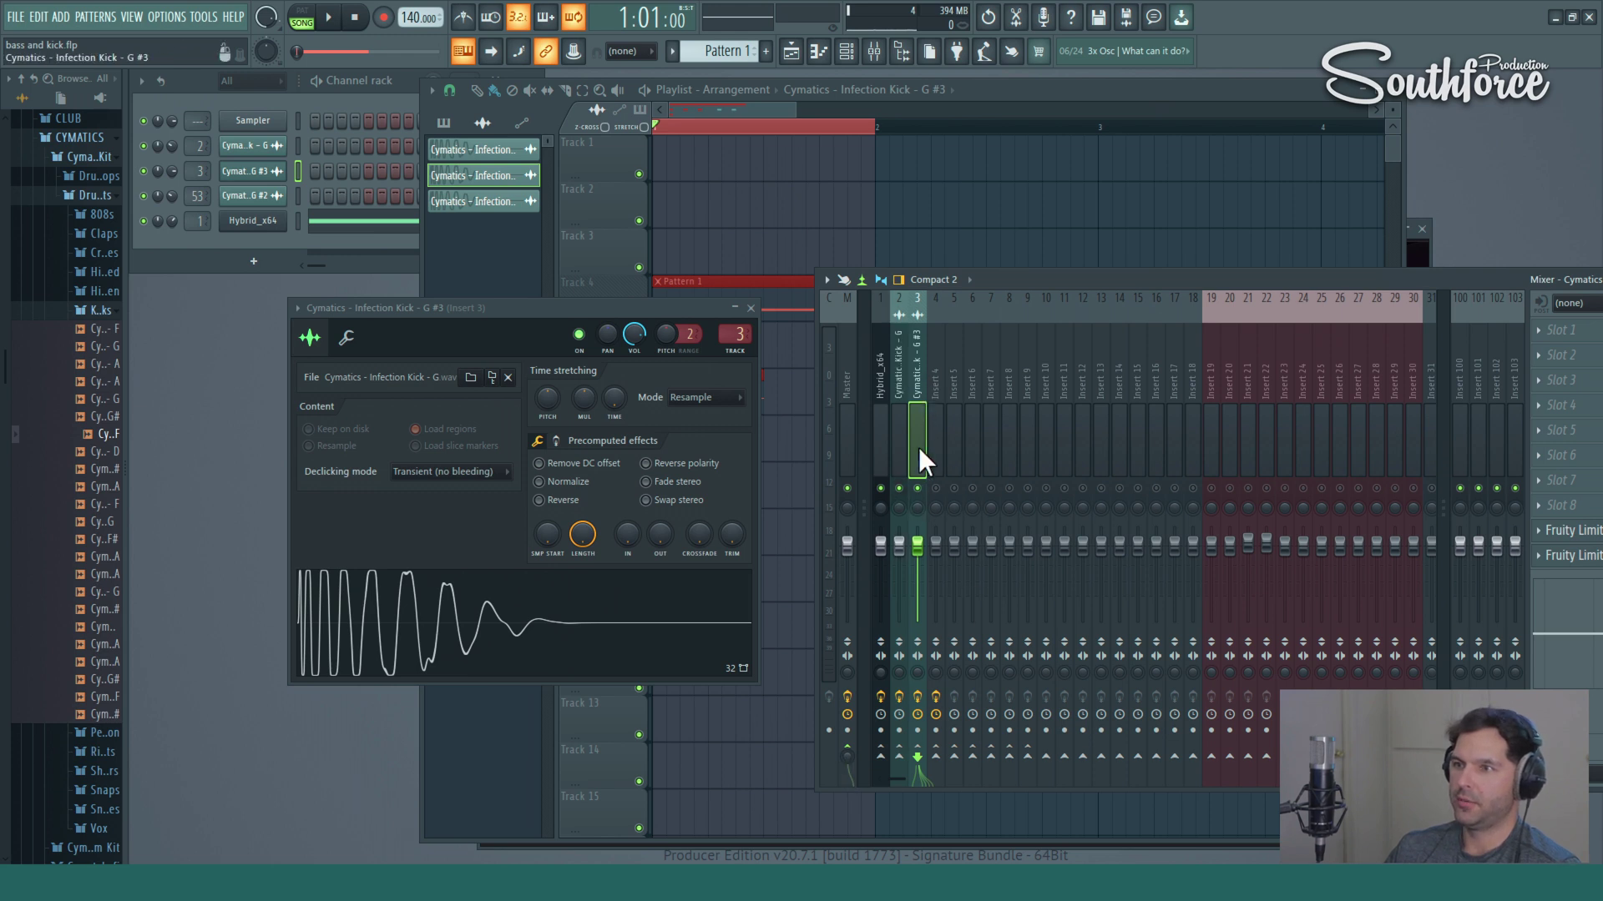
{"action": "left_click", "coordinate": [1008, 87]}
{"action": "double_click", "coordinate": [671, 499]}
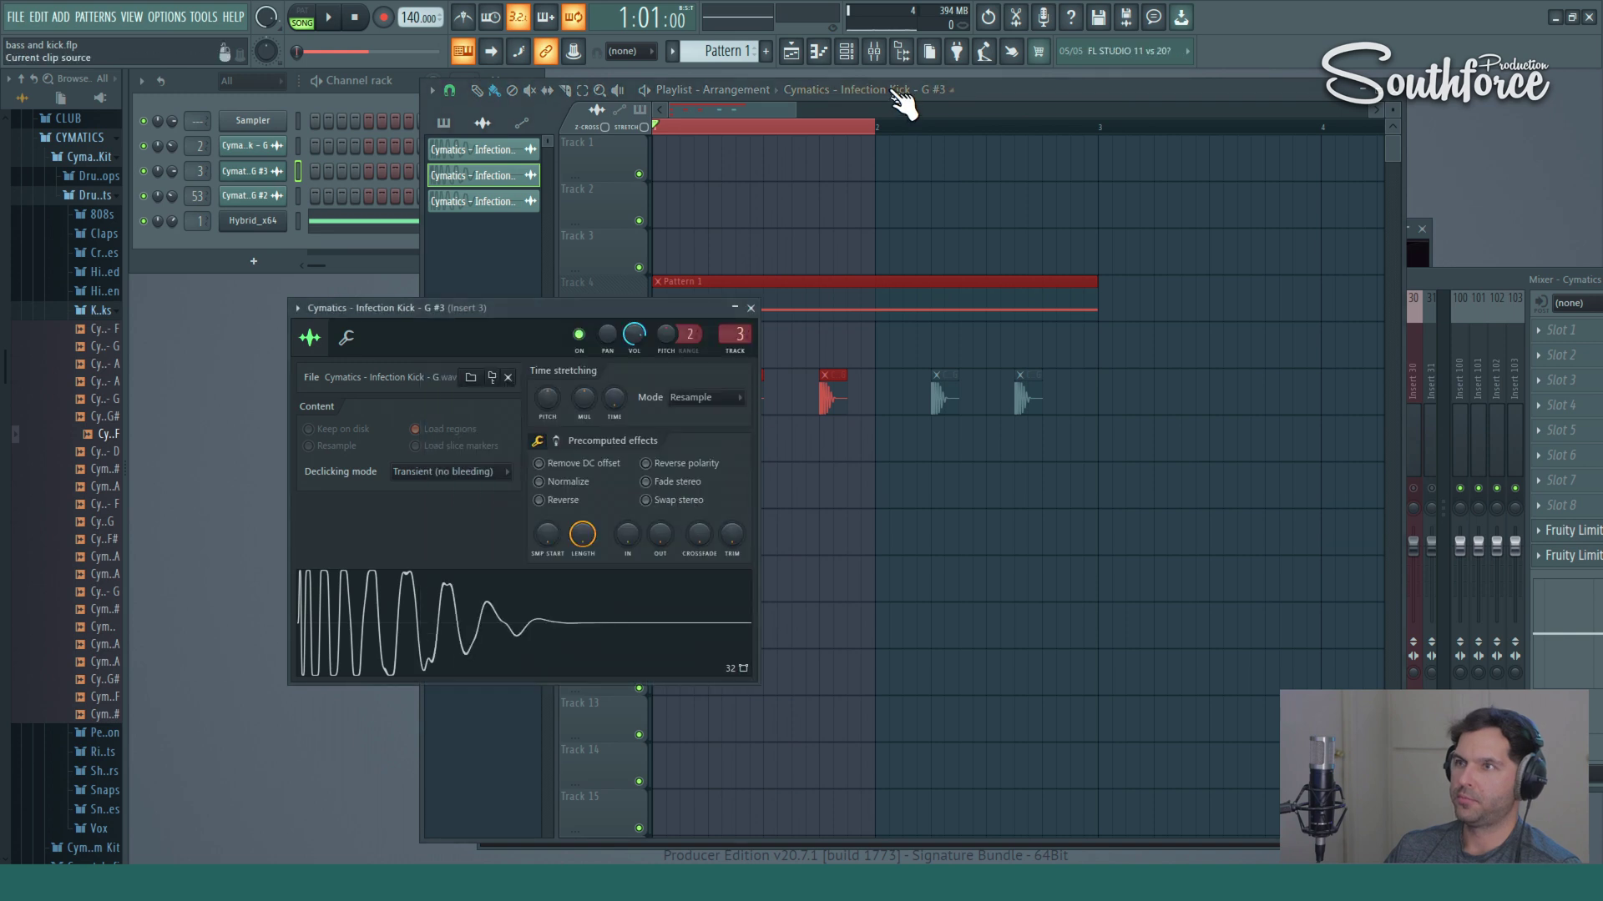
{"action": "left_click", "coordinate": [874, 51]}
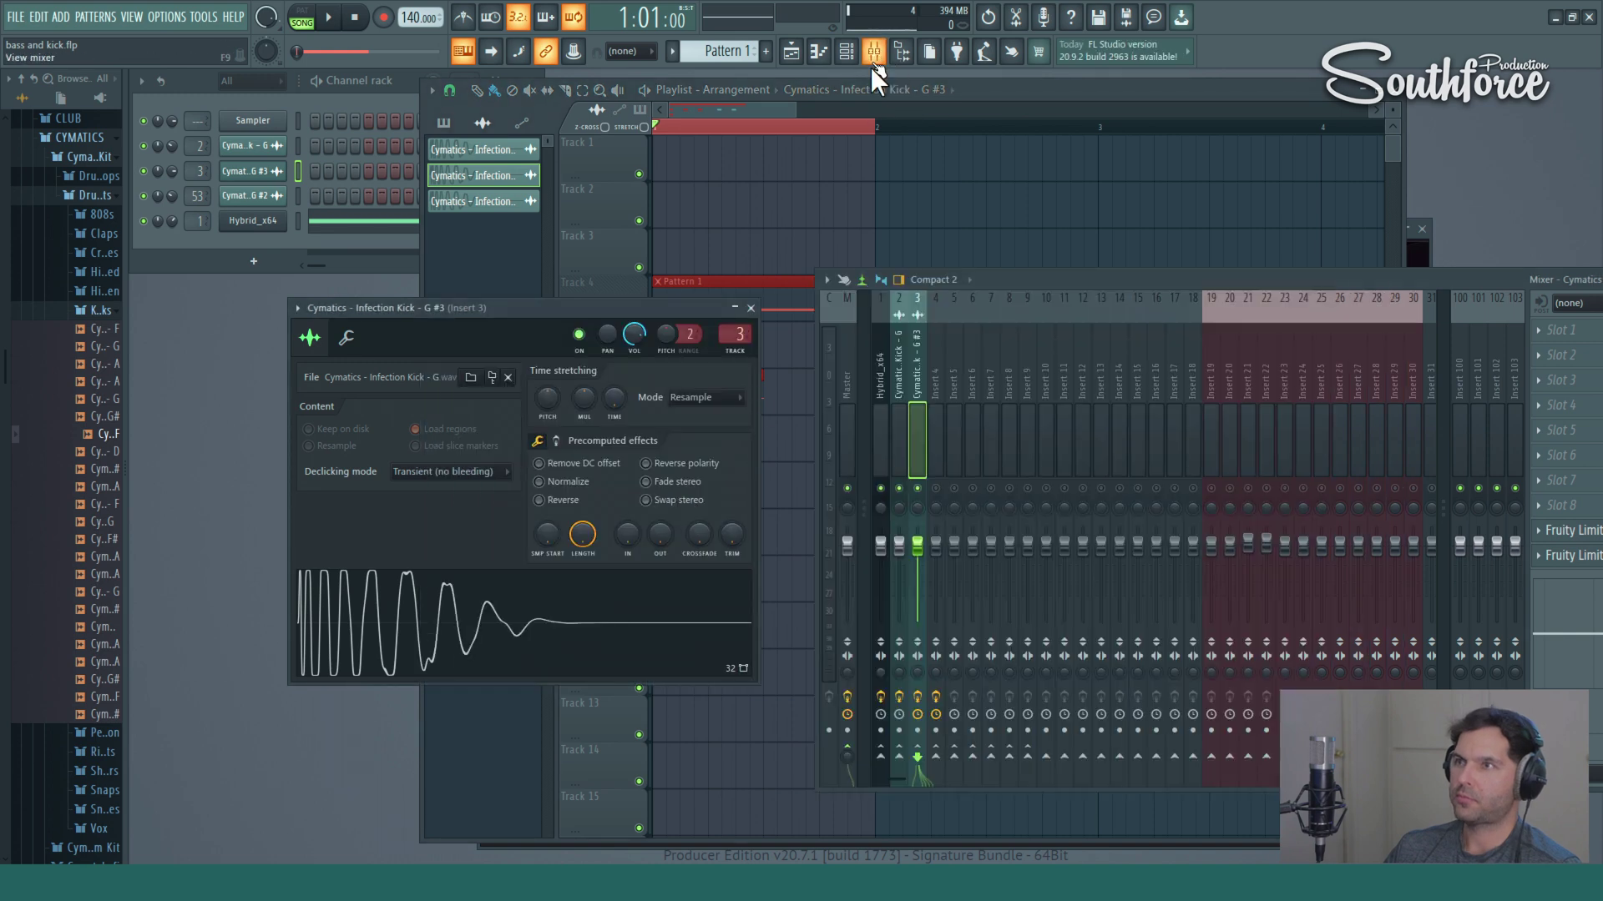
Play the song with the mixer in front, then place a kick clip at Track 8's start.
{"action": "left_click", "coordinate": [622, 250]}
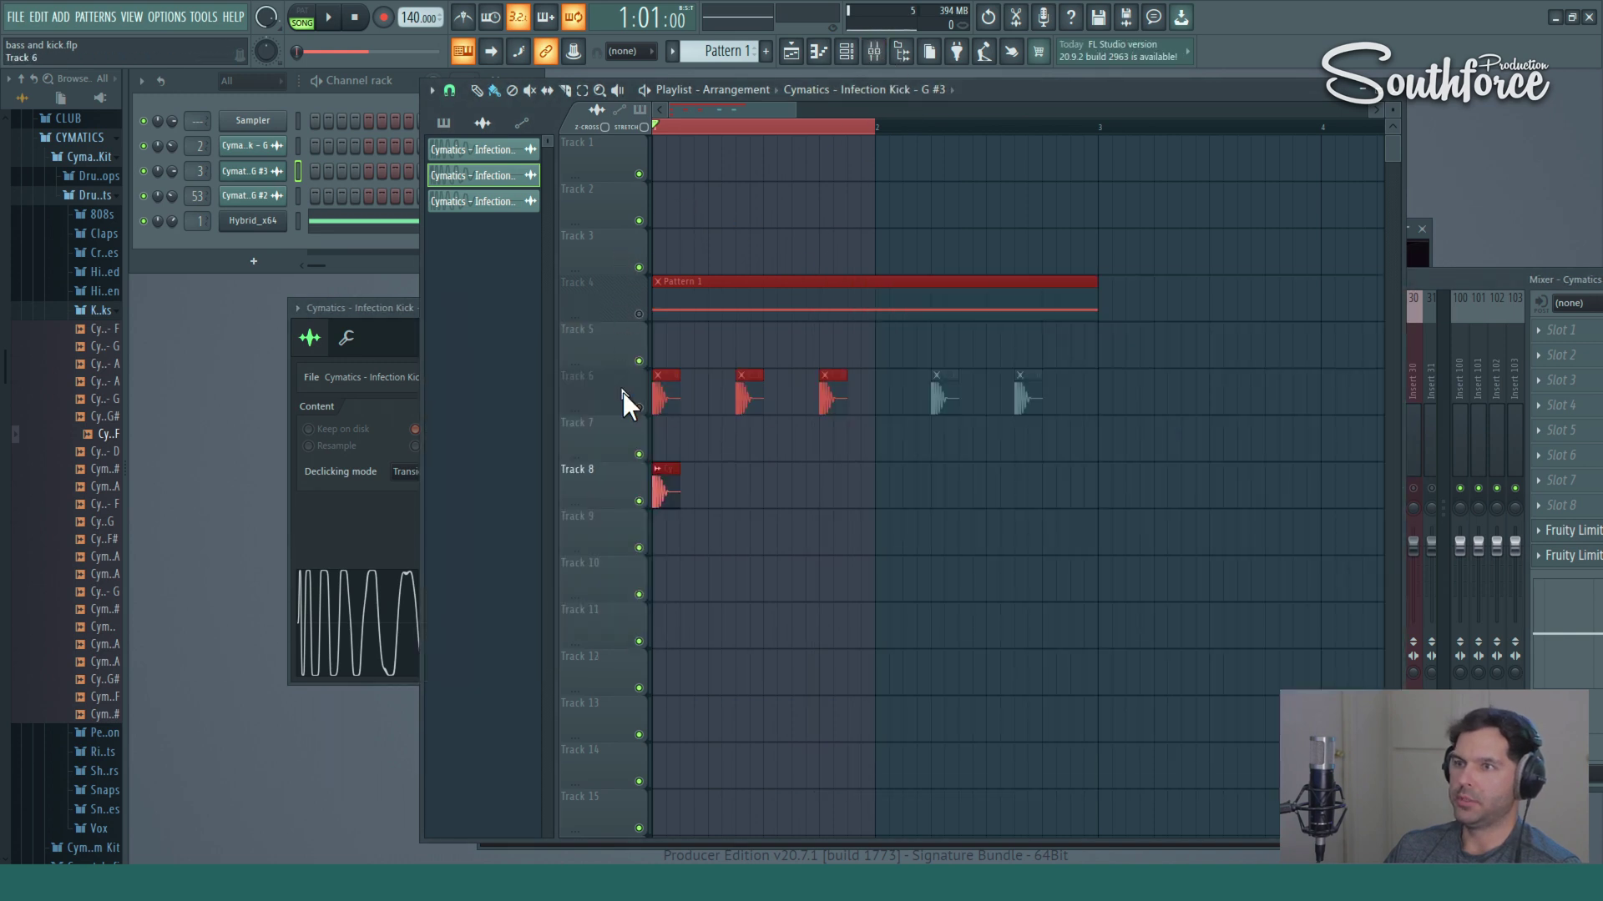
{"action": "left_click", "coordinate": [328, 17]}
{"action": "left_click", "coordinate": [890, 60]}
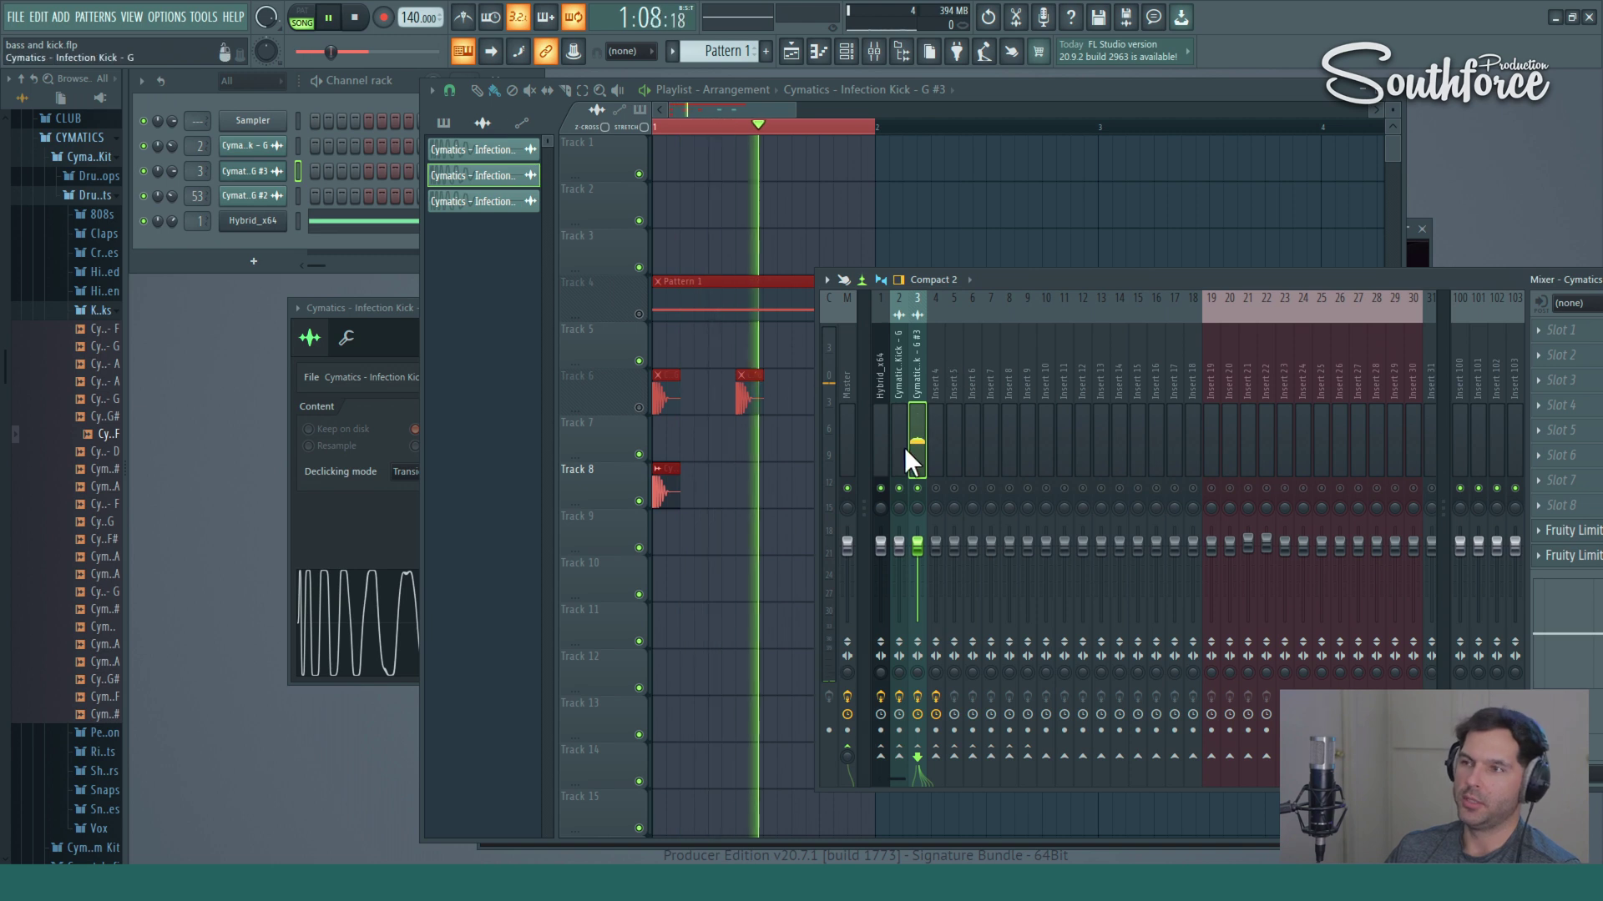
{"action": "left_click", "coordinate": [356, 17]}
{"action": "left_click", "coordinate": [665, 483]}
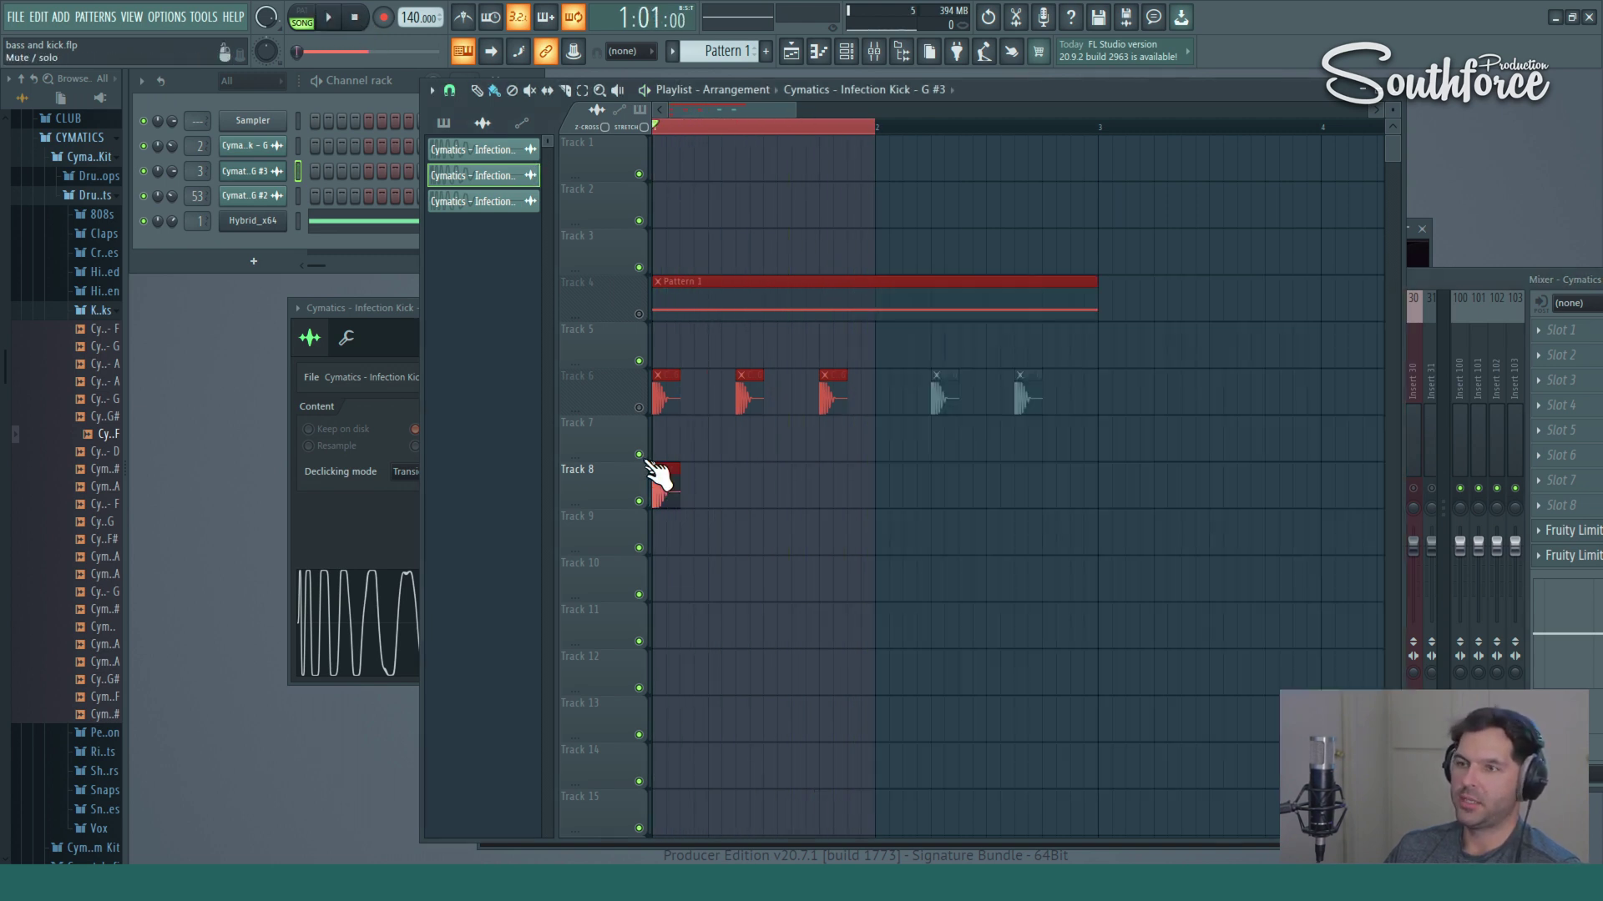
Add Track 8 kick clips under Track 6's fourth and last kicks, then unmute Track 6.
{"action": "key", "text": "ctrl+b"}
{"action": "key", "text": "ctrl+b"}
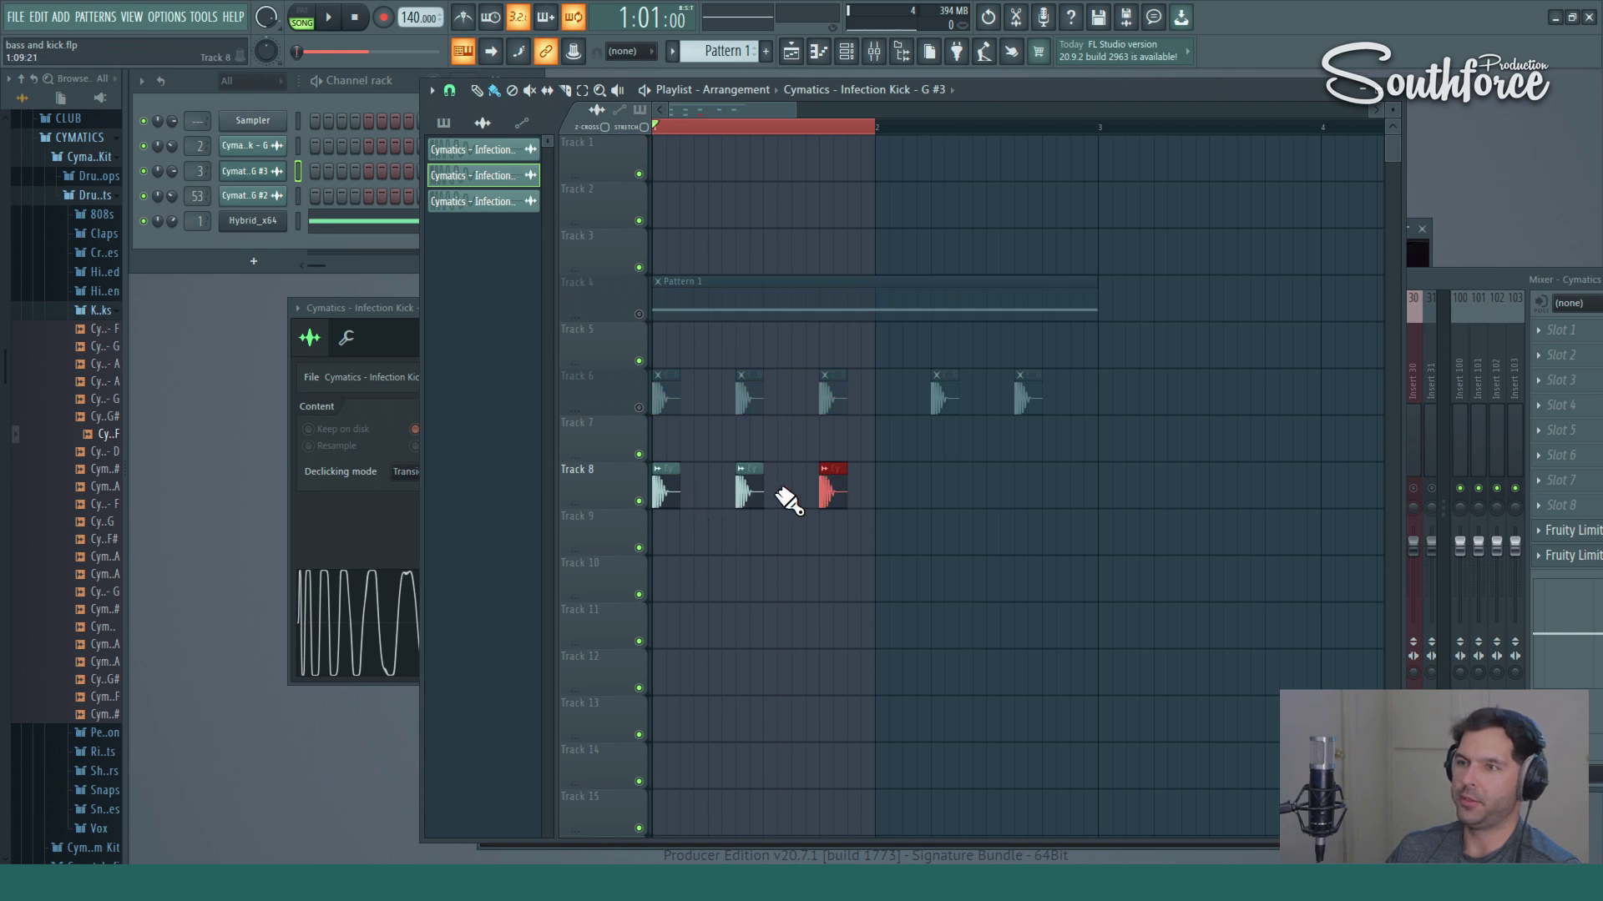
{"action": "left_click", "coordinate": [940, 497]}
{"action": "left_click", "coordinate": [1020, 496]}
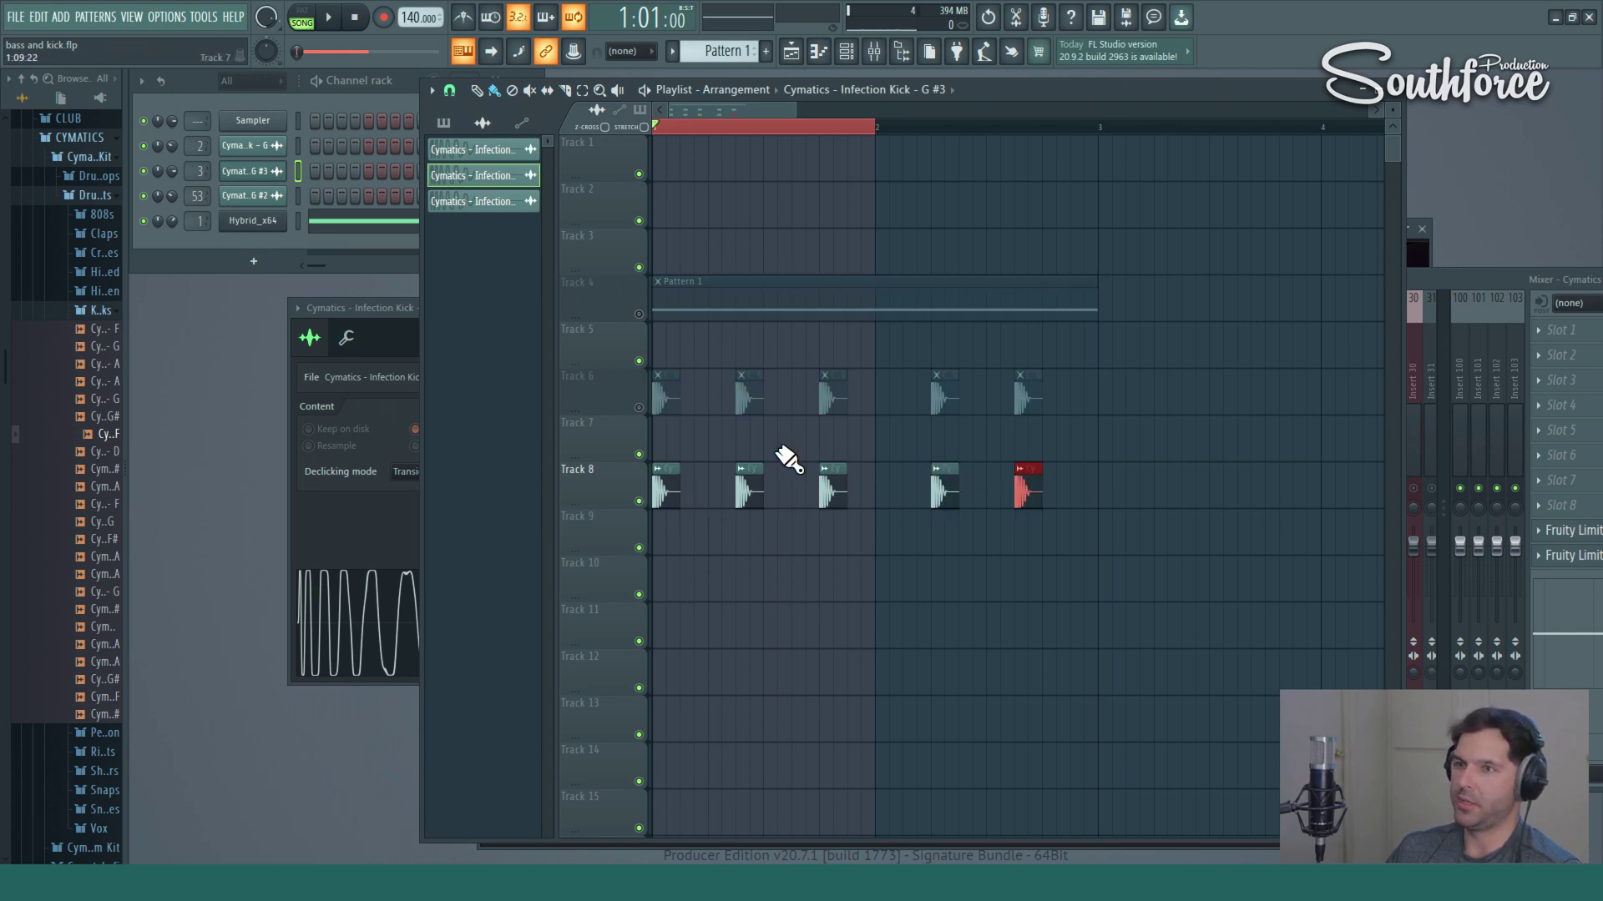
{"action": "left_click", "coordinate": [639, 408]}
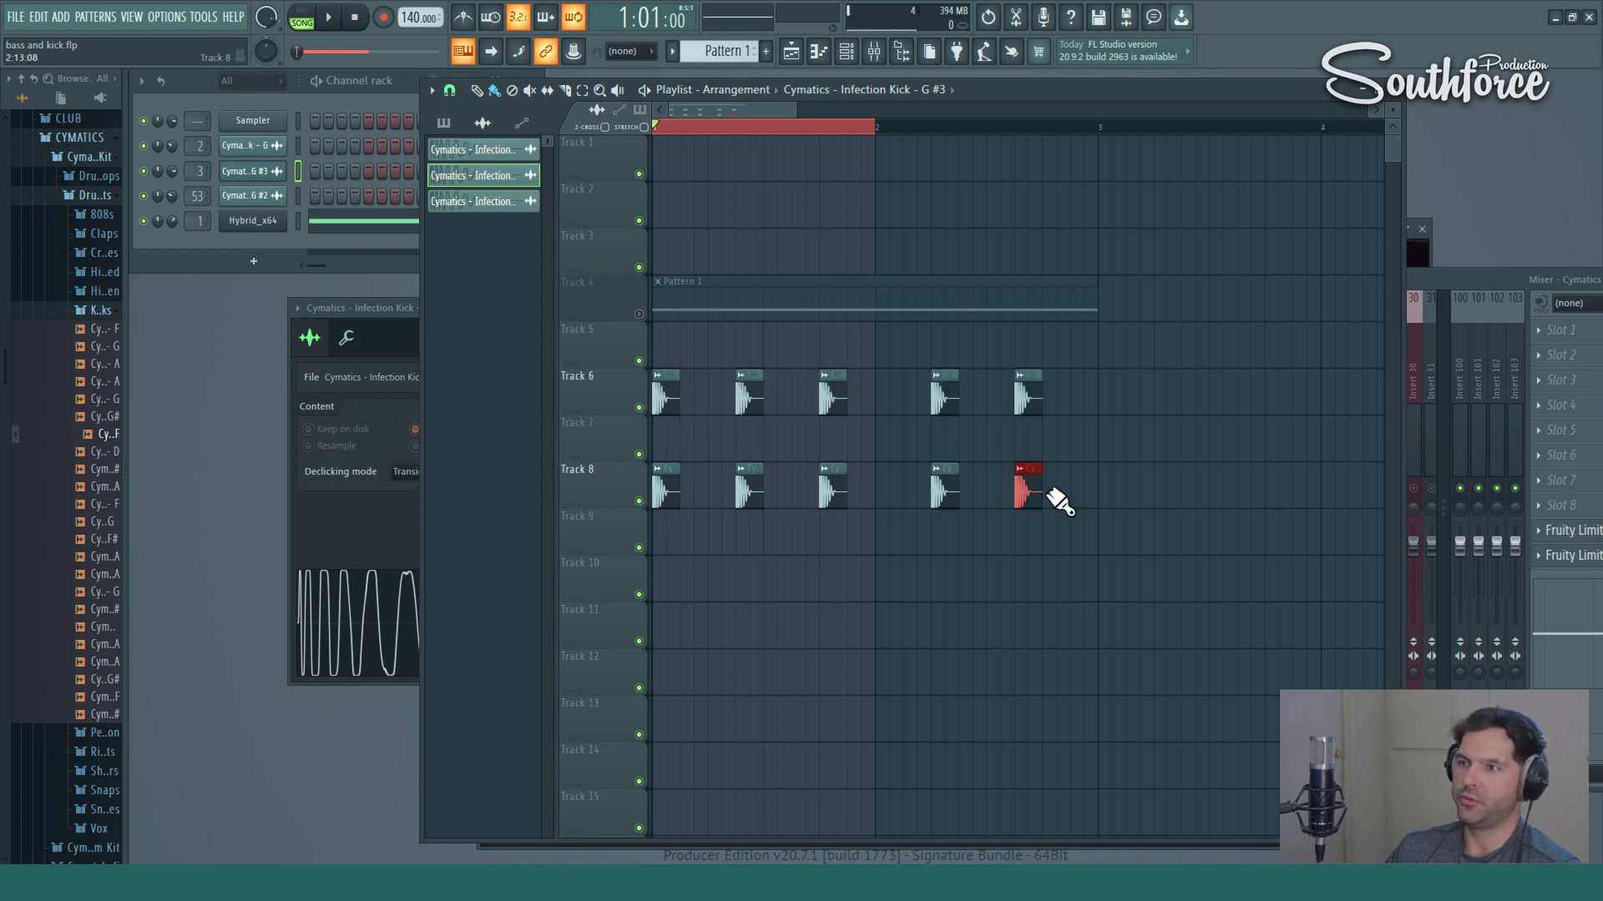
{"action": "key", "text": "F9"}
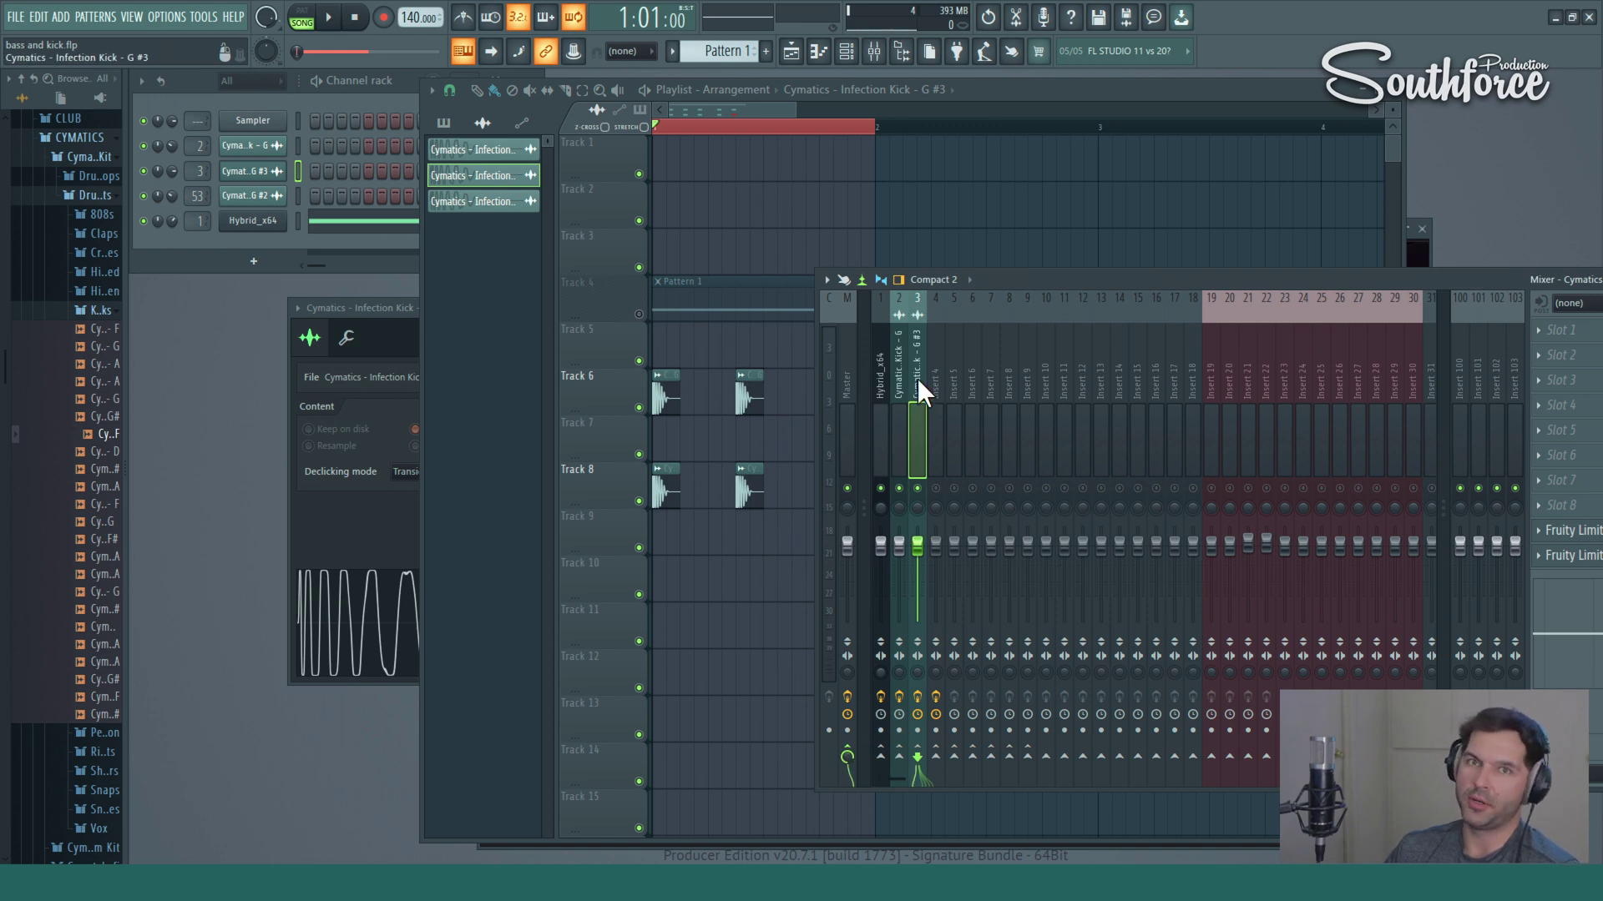
Rename mixer insert 3 to 'S K'.
{"action": "left_click", "coordinate": [884, 374]}
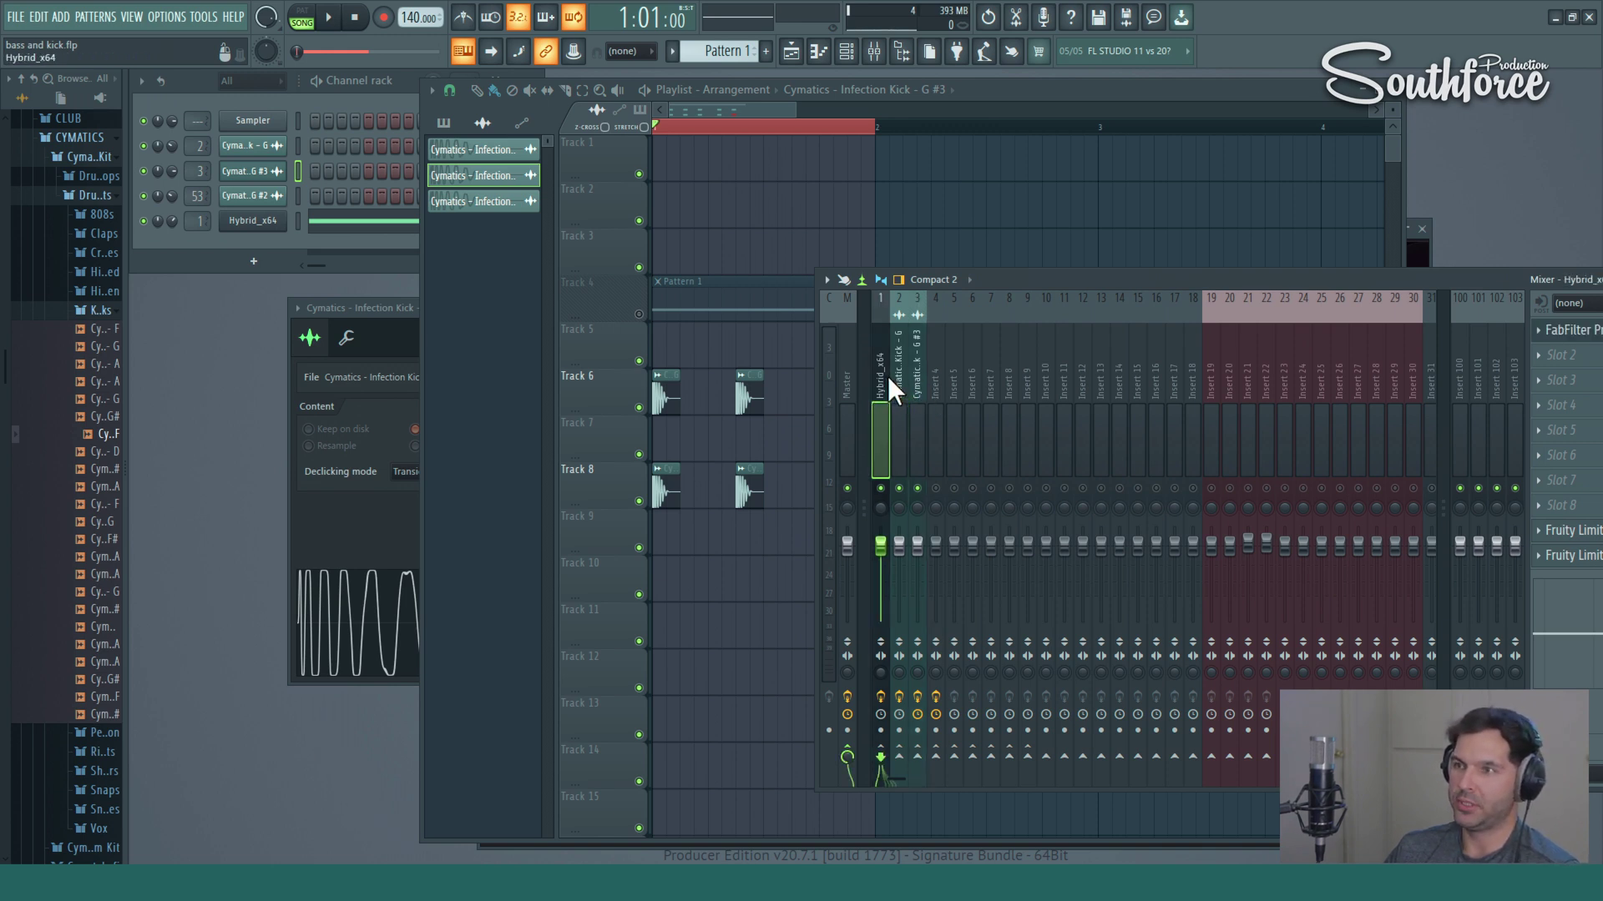
{"action": "left_click", "coordinate": [919, 391]}
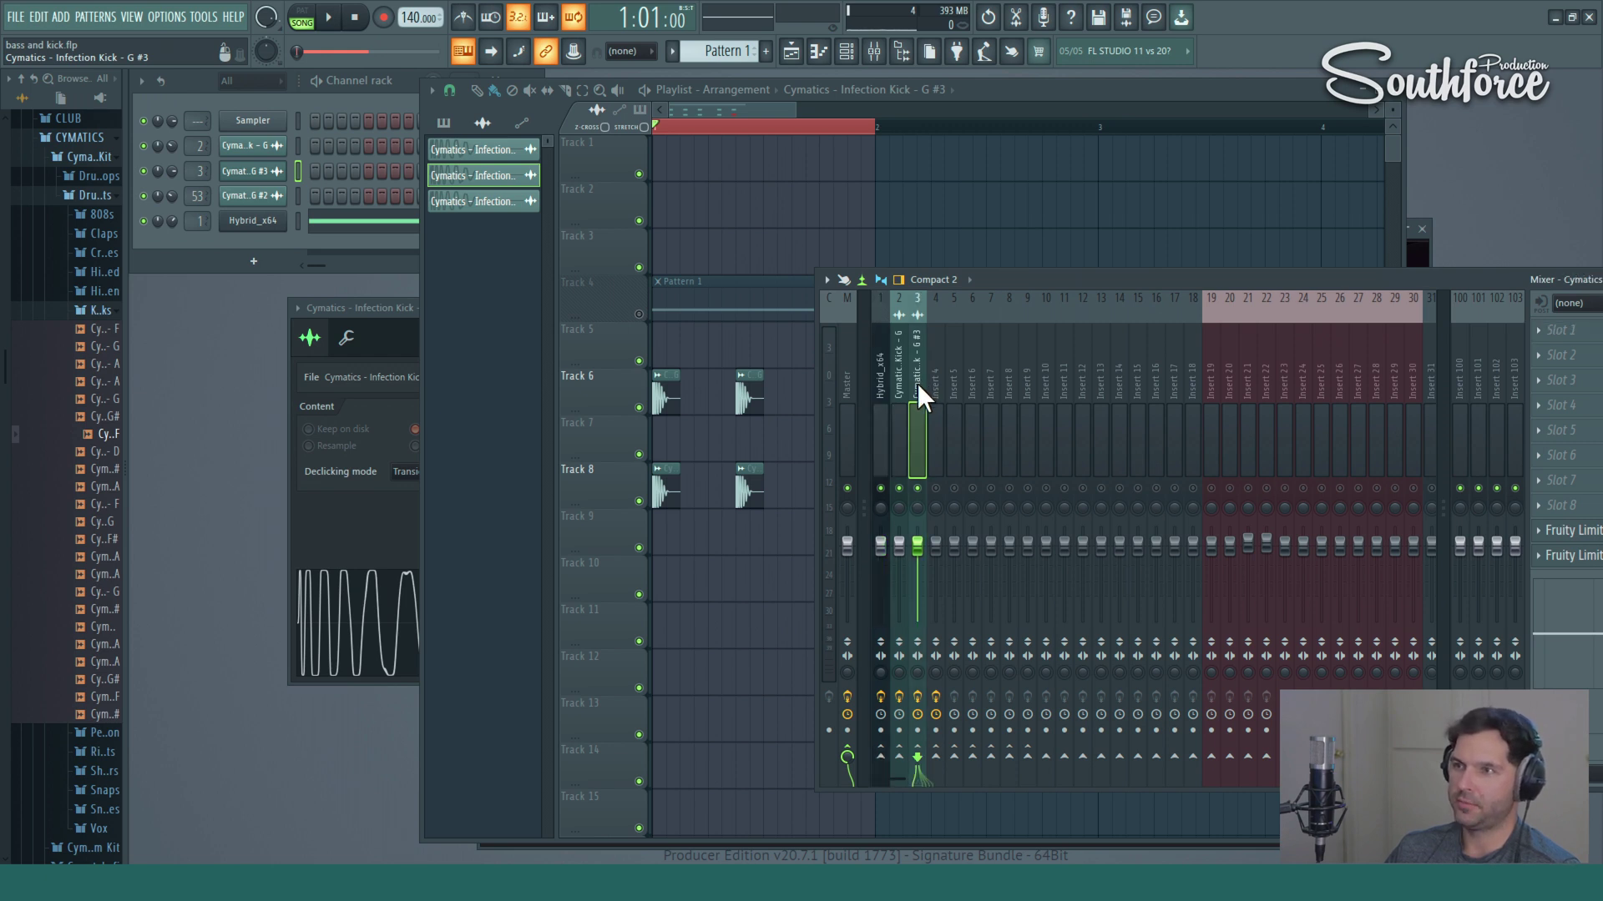
{"action": "right_click", "coordinate": [918, 384]}
{"action": "left_click", "coordinate": [985, 313]}
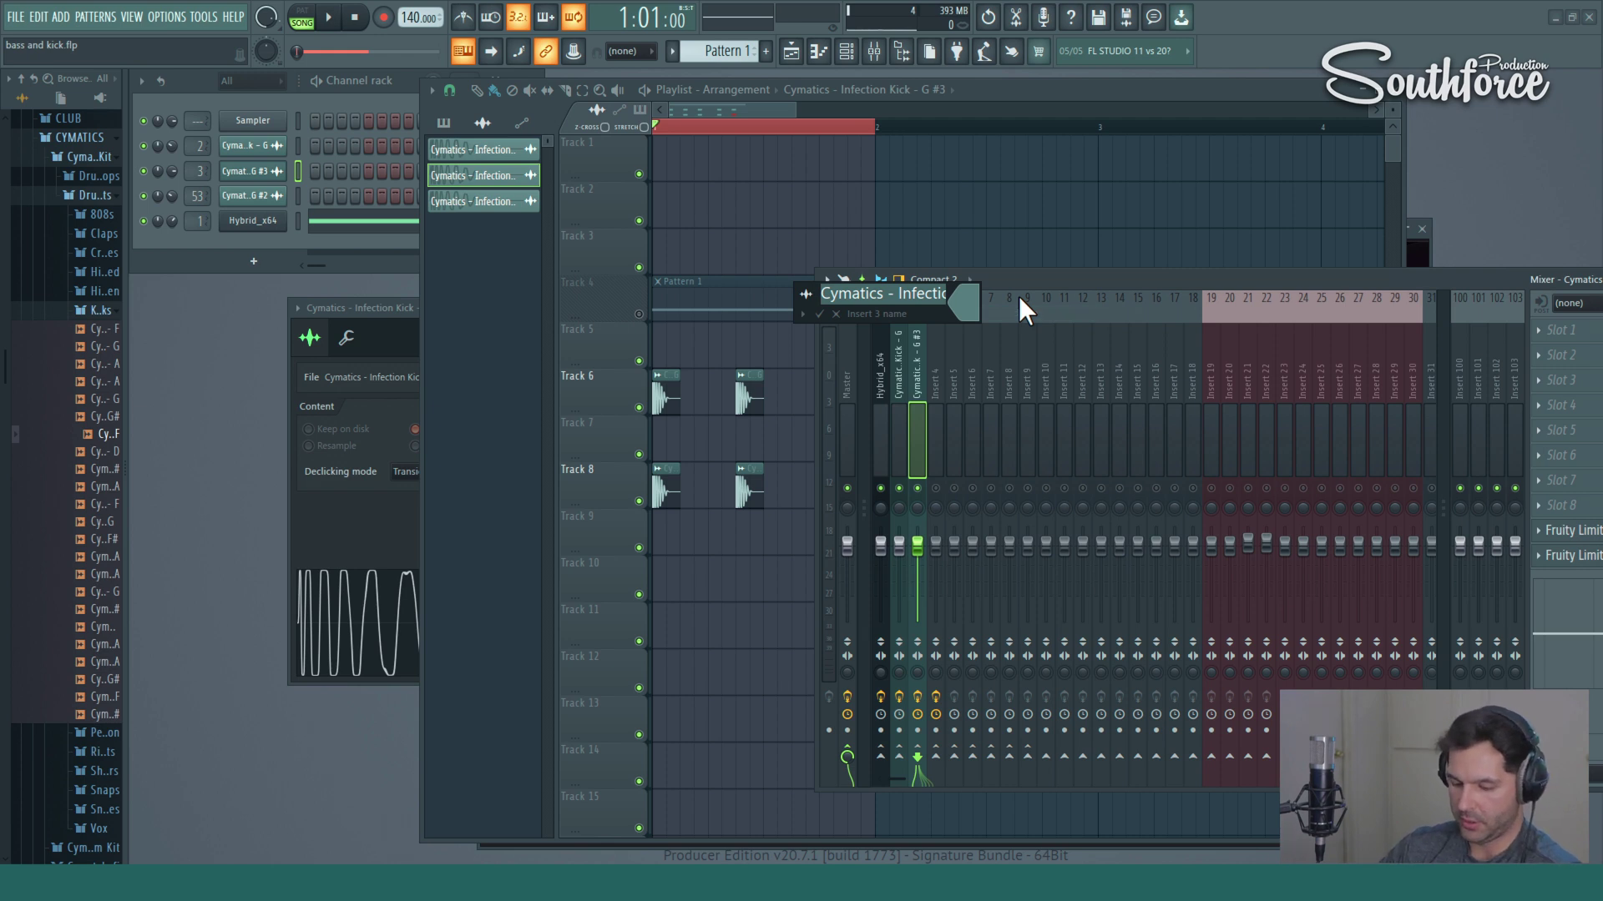
{"action": "type", "text": "S K"}
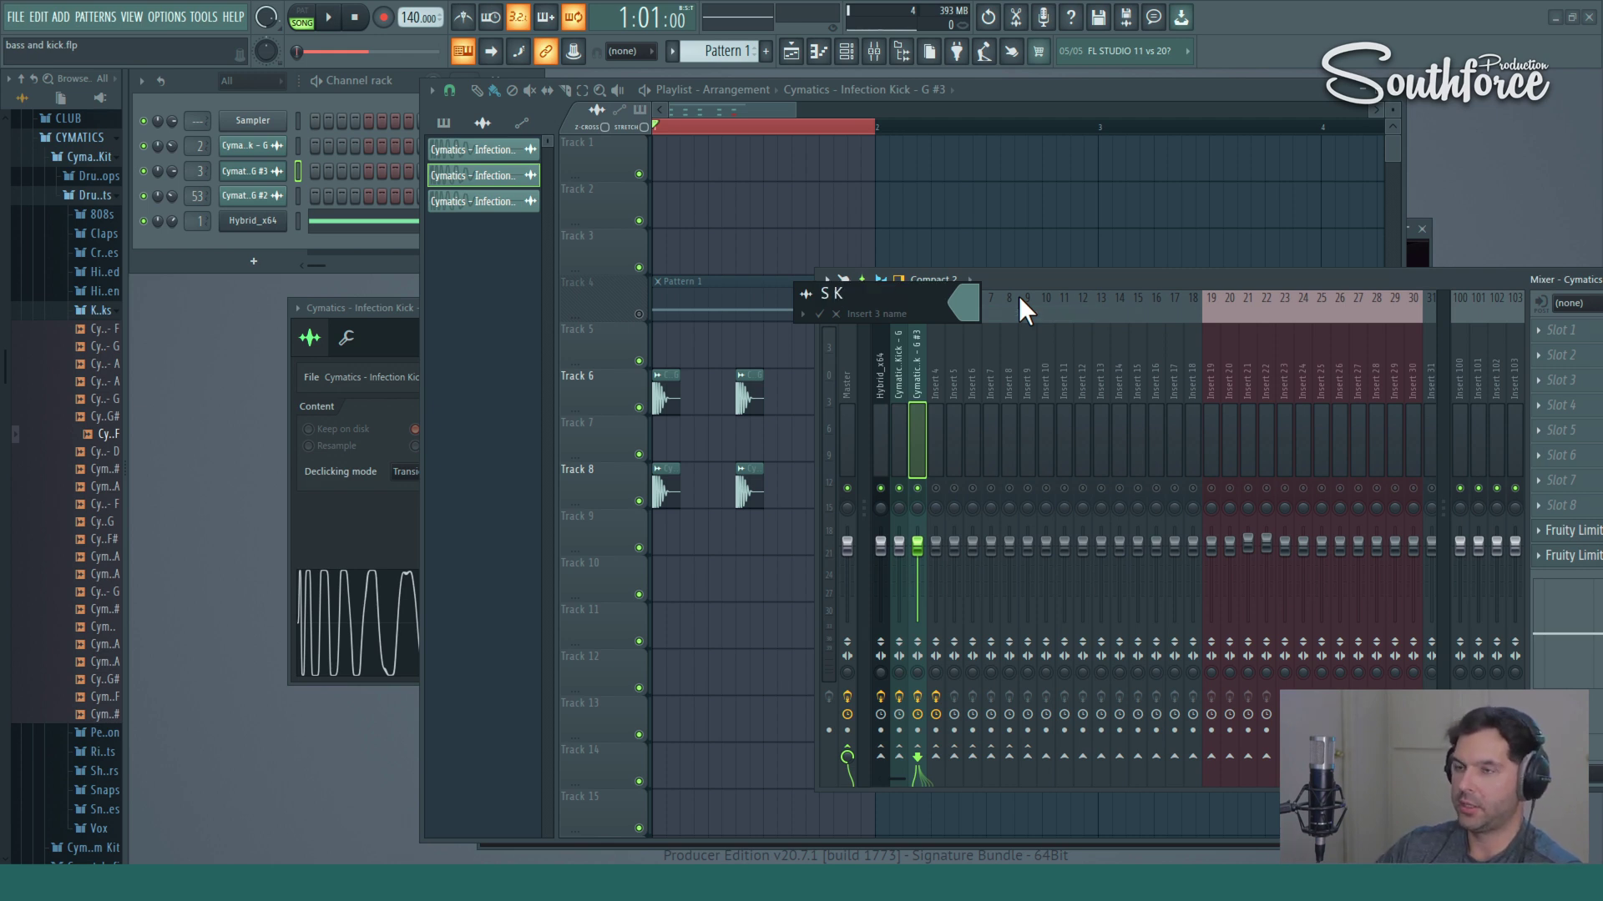
{"action": "key", "text": "Return"}
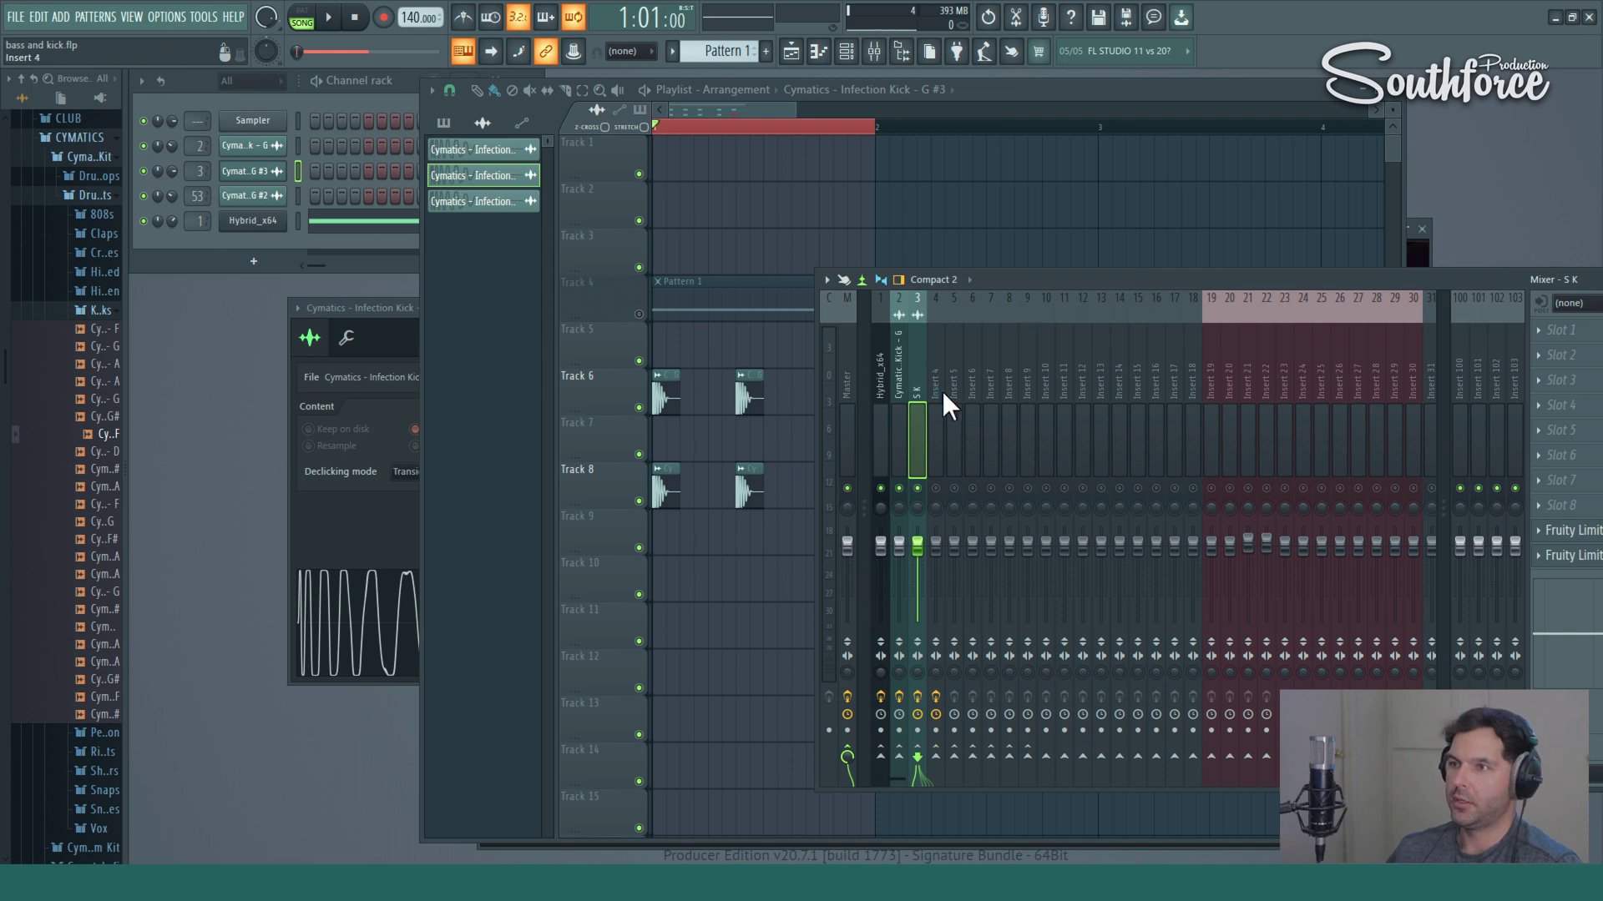
Colour the S K insert medium red violet (#A2447C).
{"action": "right_click", "coordinate": [919, 366]}
{"action": "left_click", "coordinate": [985, 312]}
{"action": "left_click", "coordinate": [985, 322]}
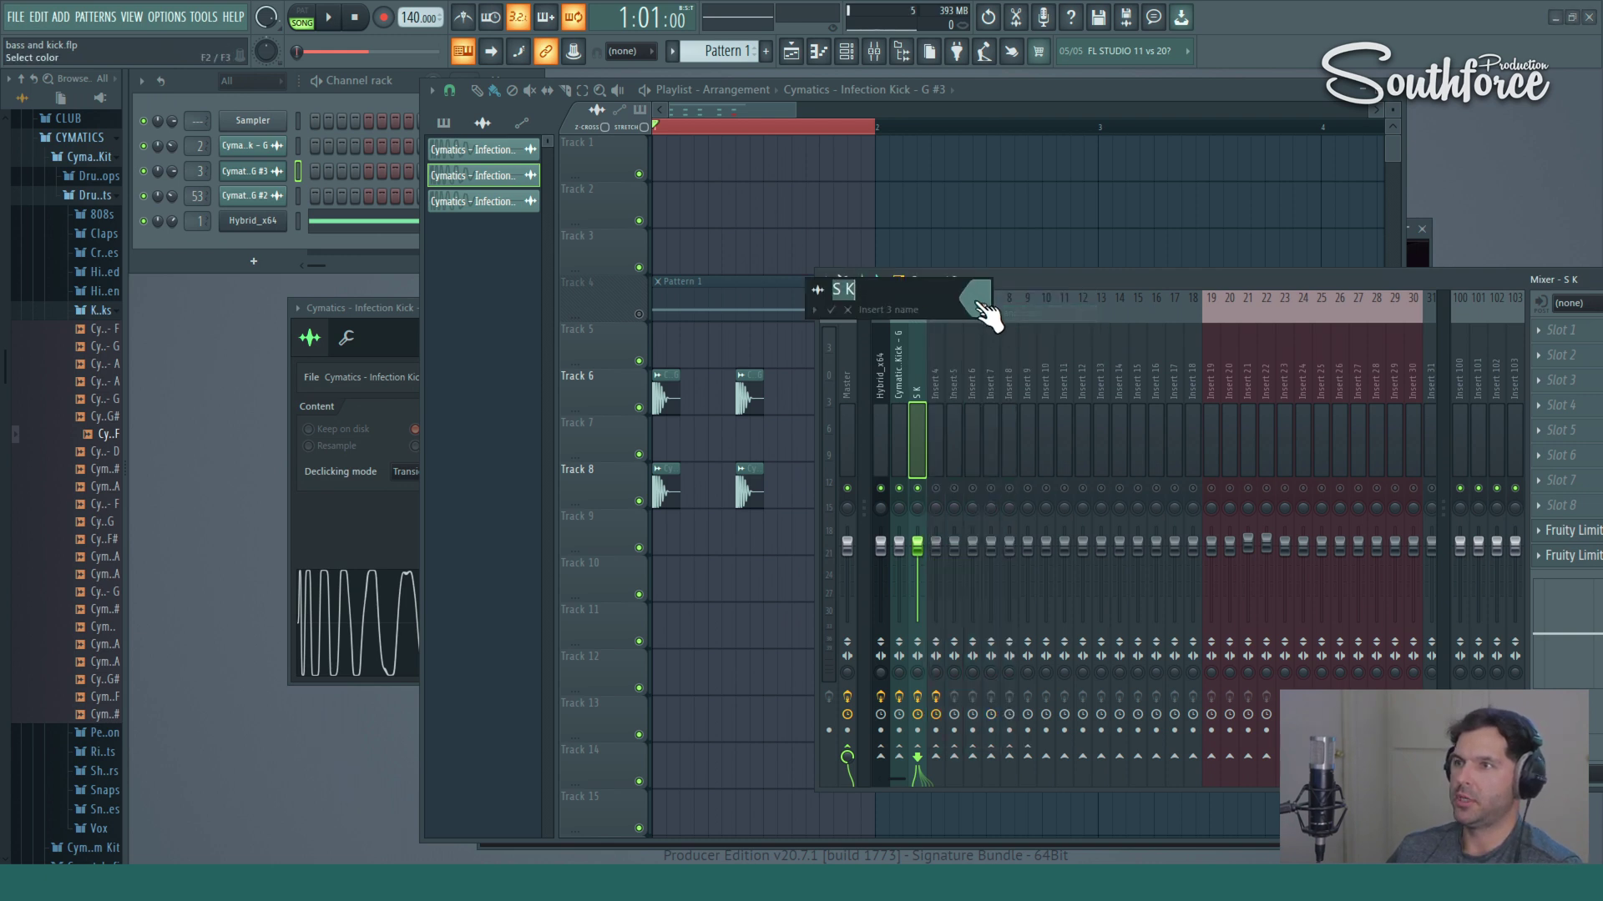
{"action": "left_click", "coordinate": [1093, 409]}
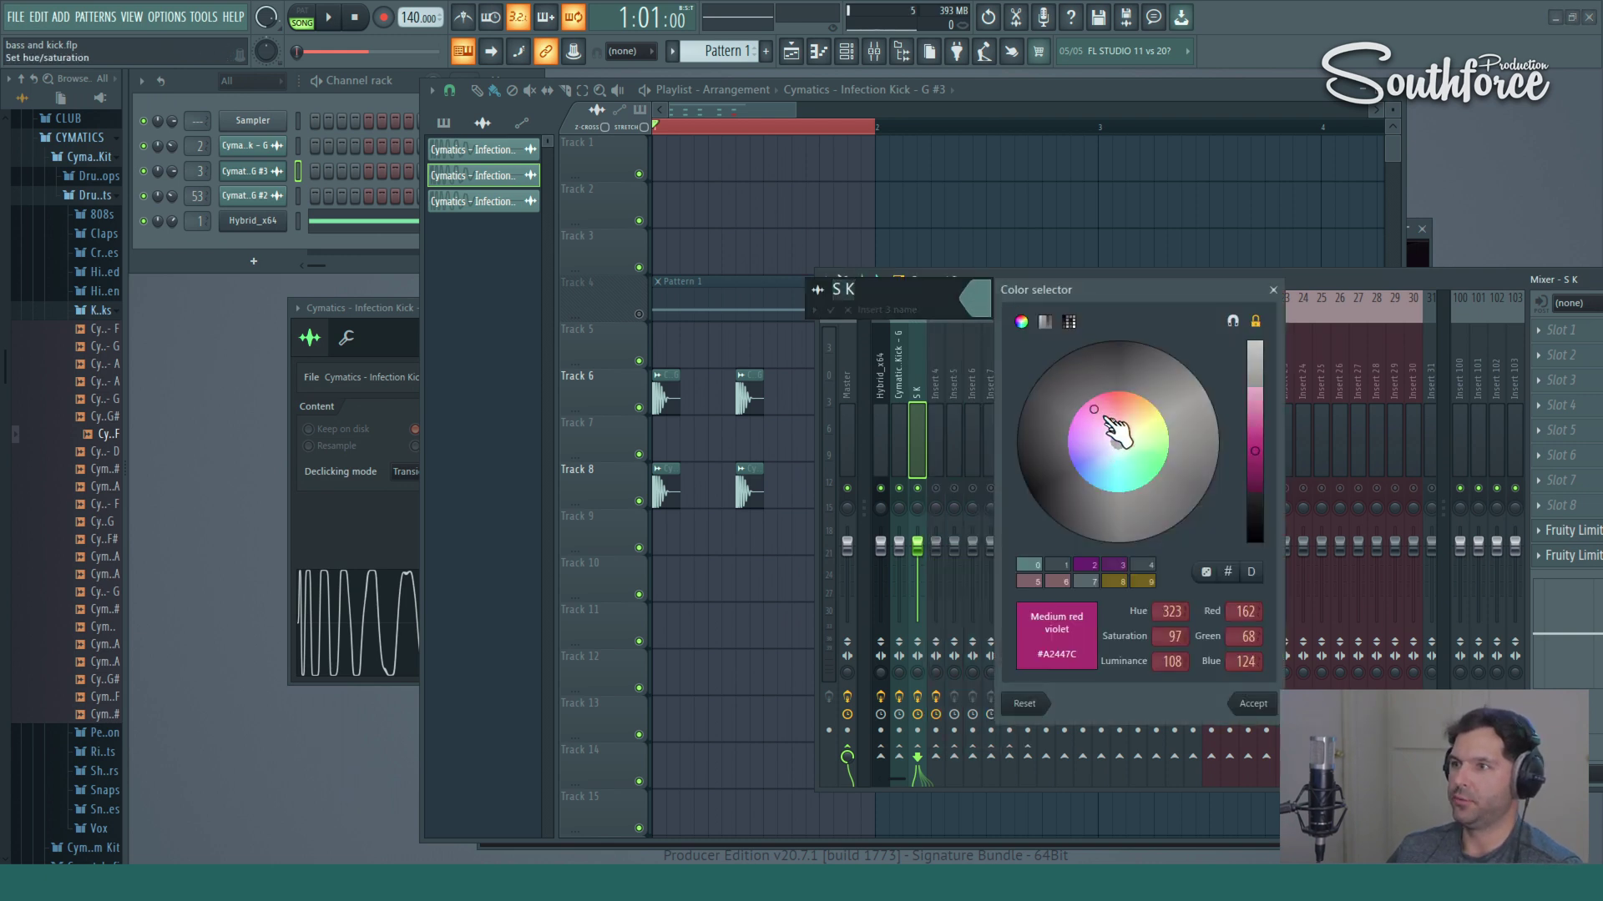
{"action": "left_click", "coordinate": [1255, 702]}
{"action": "key", "text": "Return"}
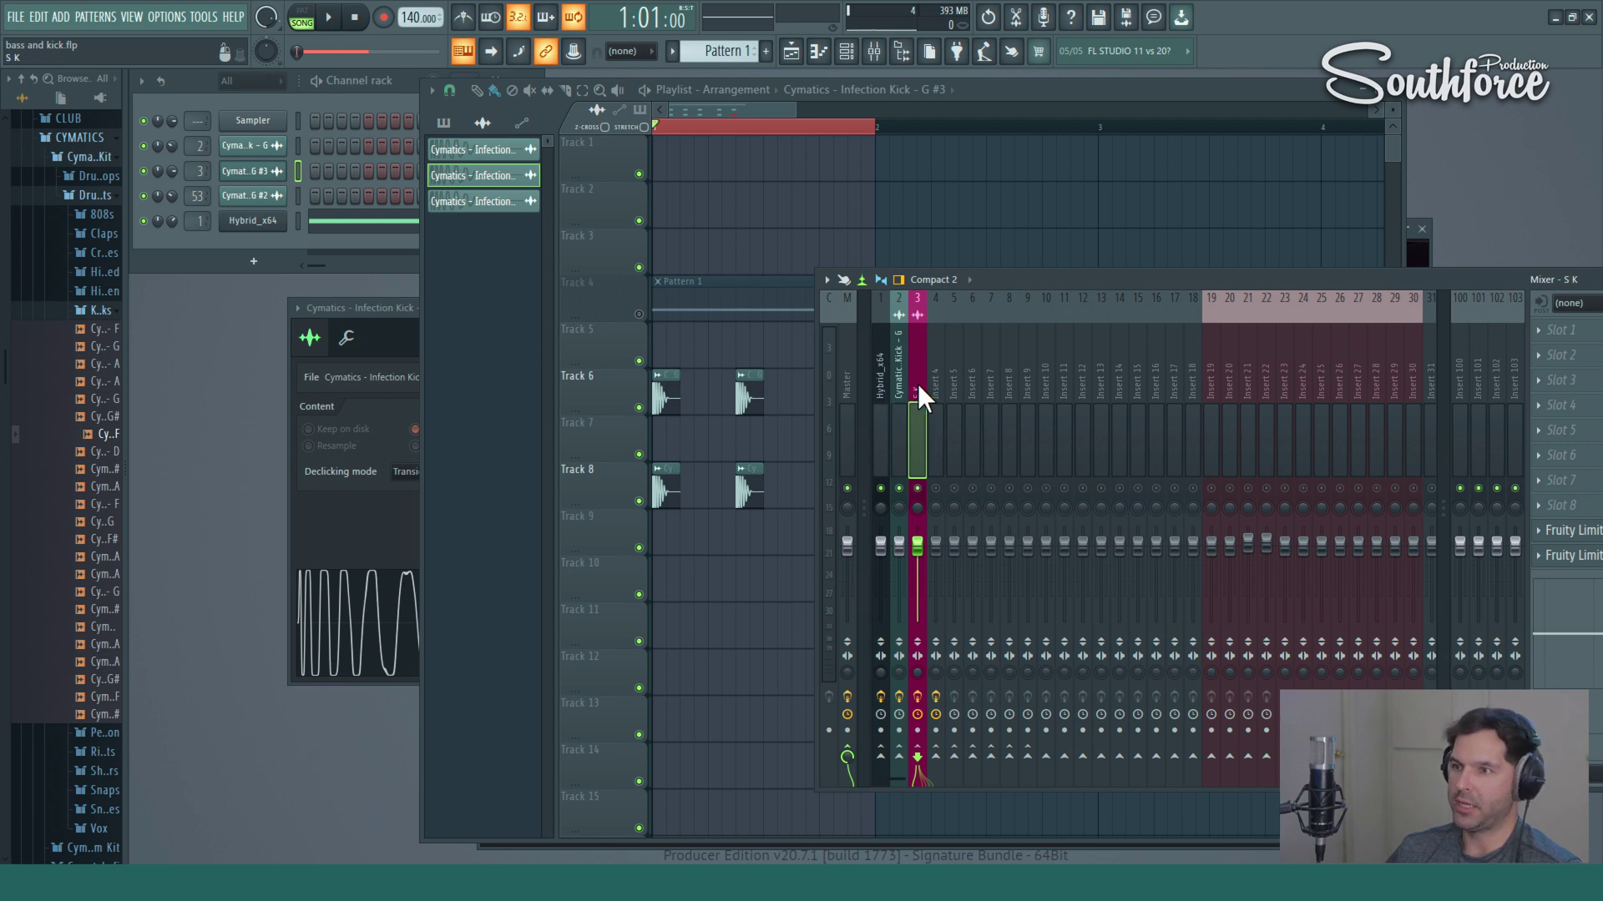
Set S K to sidechain into Hybrid_x64, then open Hybrid_x64's Fruity Limiter.
{"action": "right_click", "coordinate": [881, 757]}
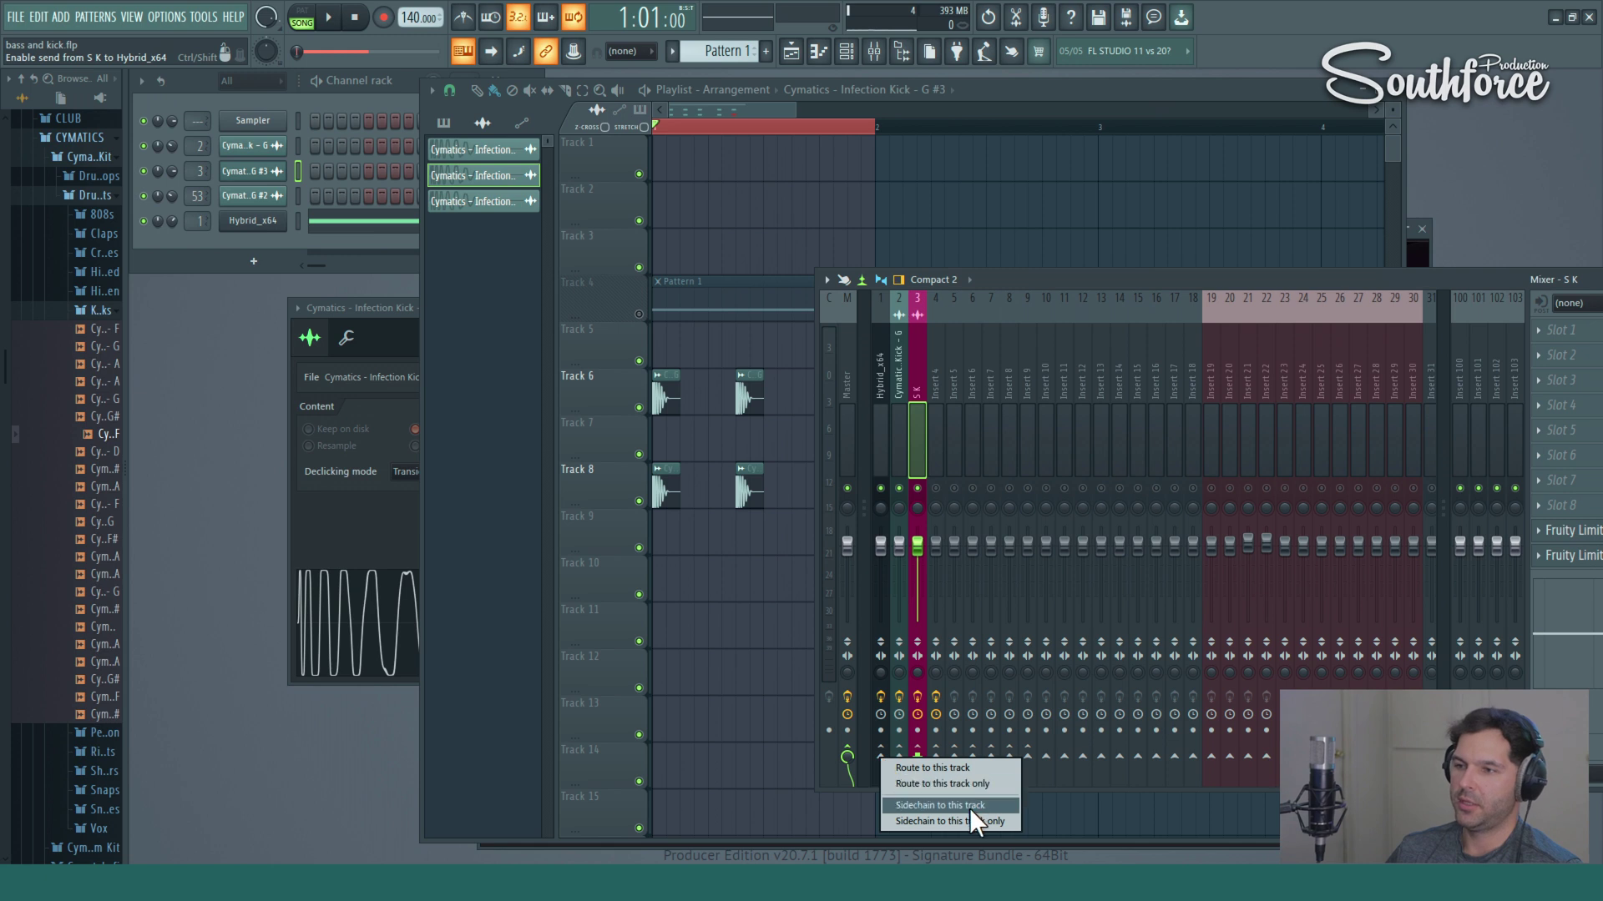
{"action": "left_click", "coordinate": [916, 803]}
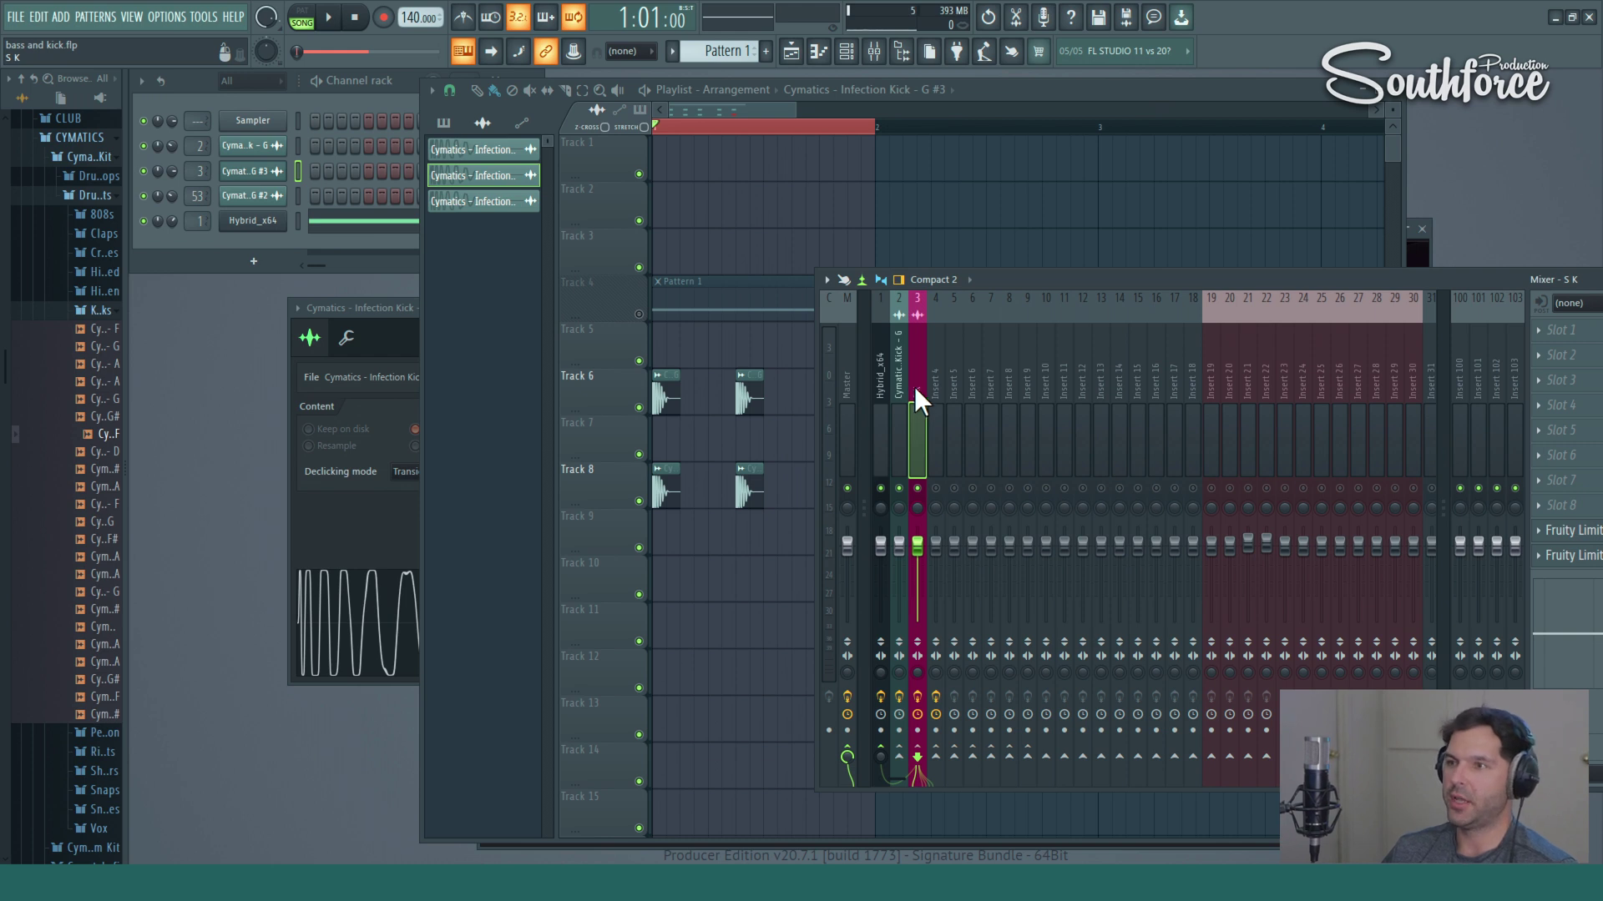
{"action": "left_click", "coordinate": [880, 388]}
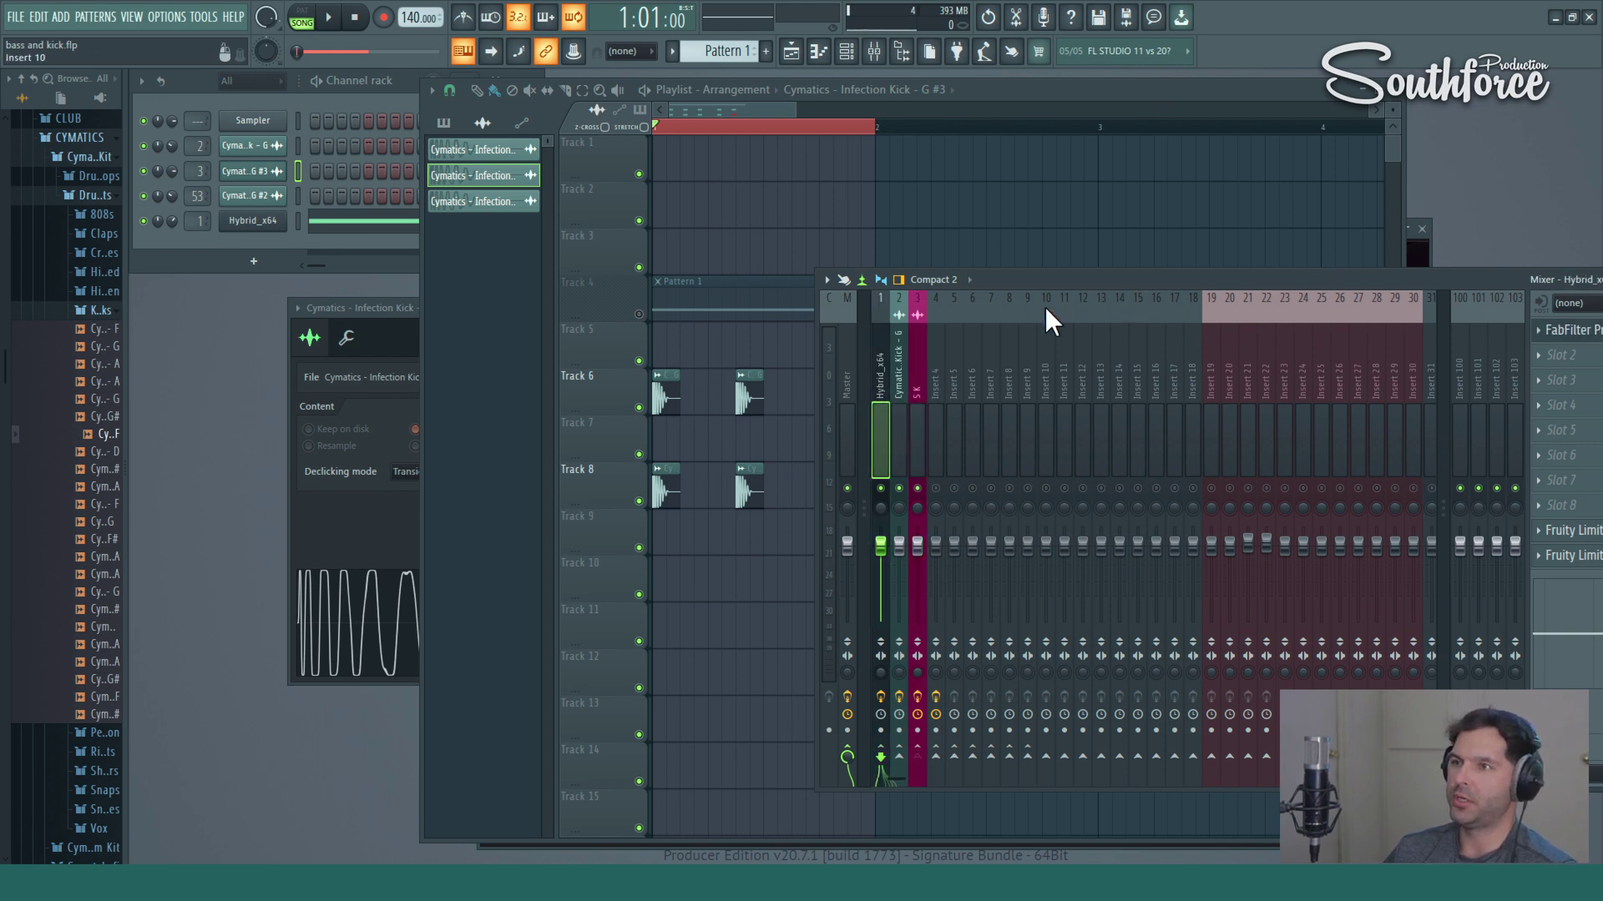
{"action": "left_click_drag", "start_coordinate": [1050, 278], "coordinate": [850, 277]}
{"action": "left_click", "coordinate": [654, 369]}
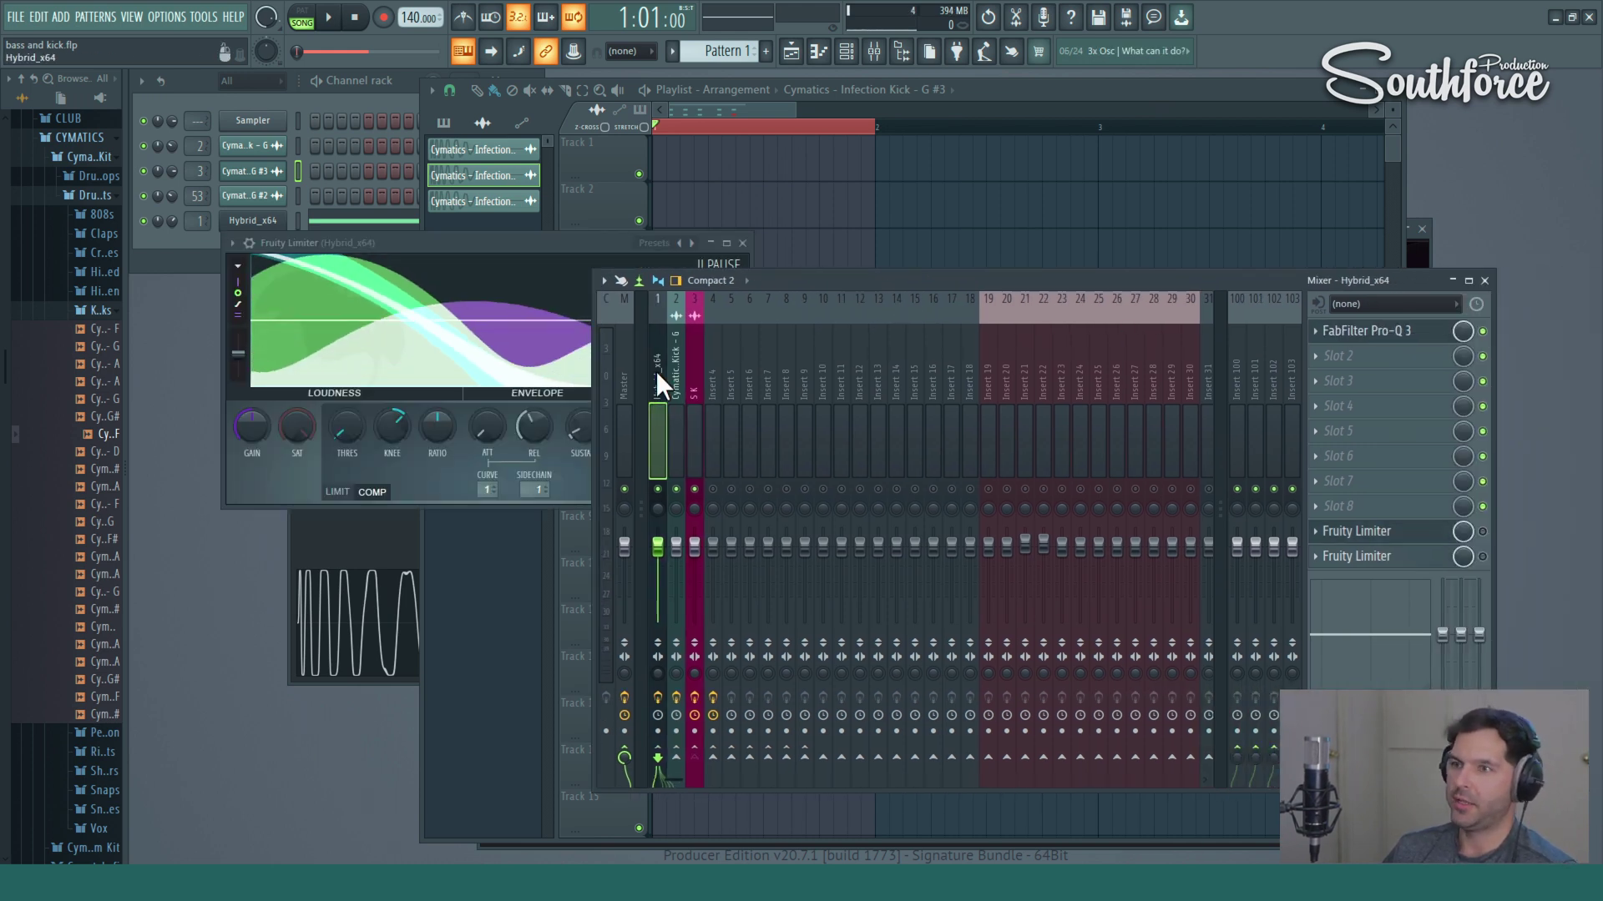
Set the Fruity Limiter compressor threshold to about -49.7 dB and knee to about 32%.
{"action": "left_click", "coordinate": [1431, 551]}
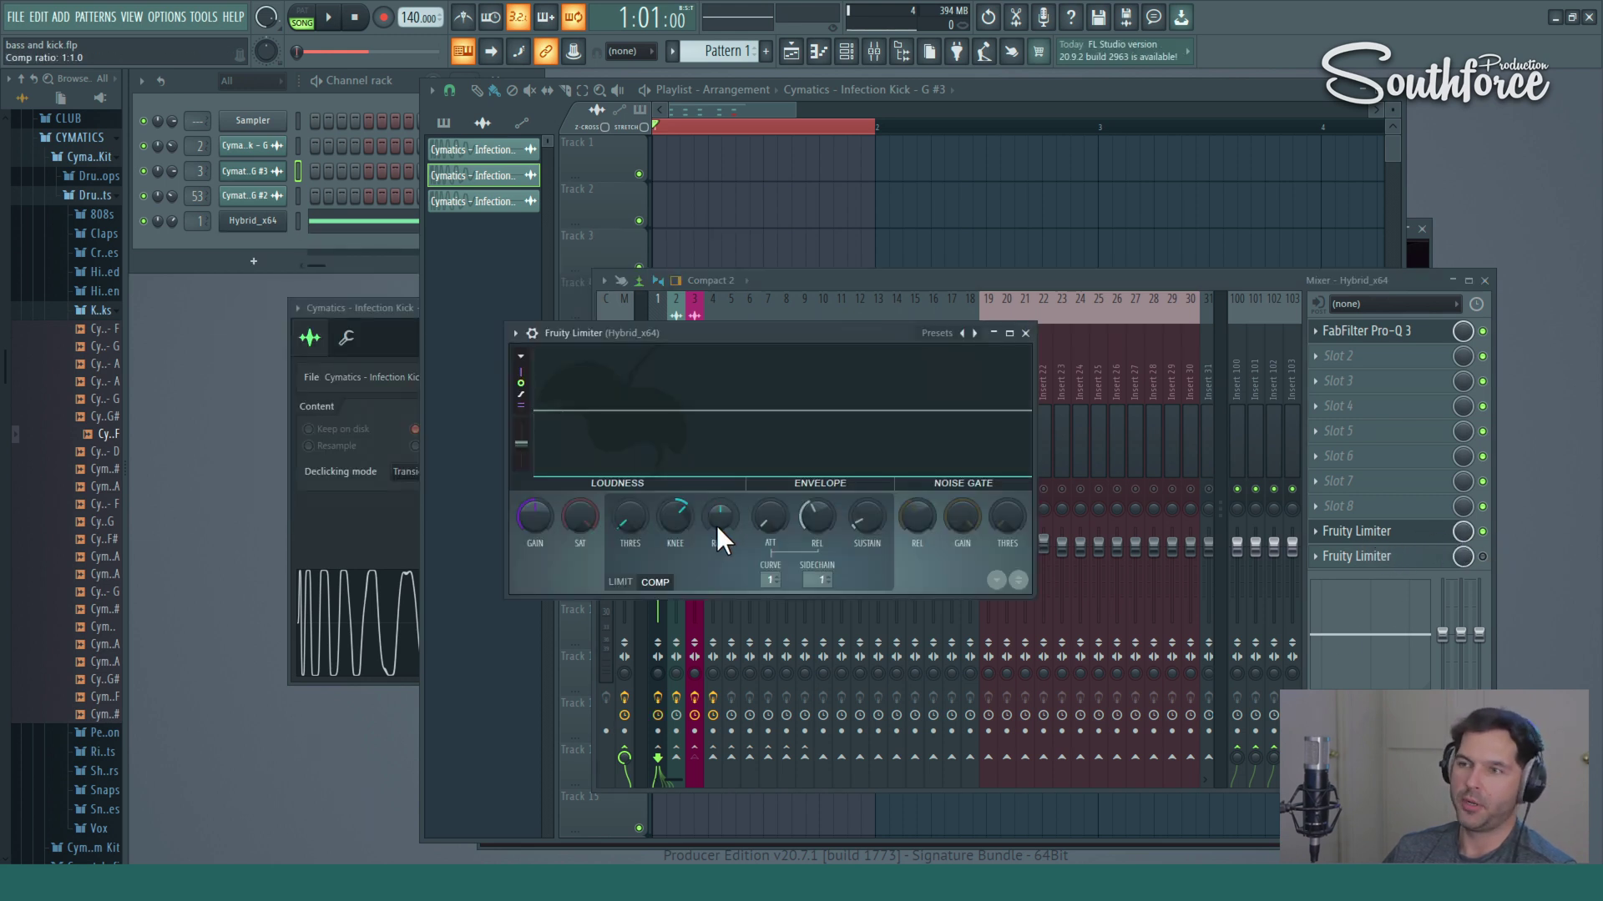
{"action": "left_click_drag", "start_coordinate": [629, 518], "coordinate": [630, 539]}
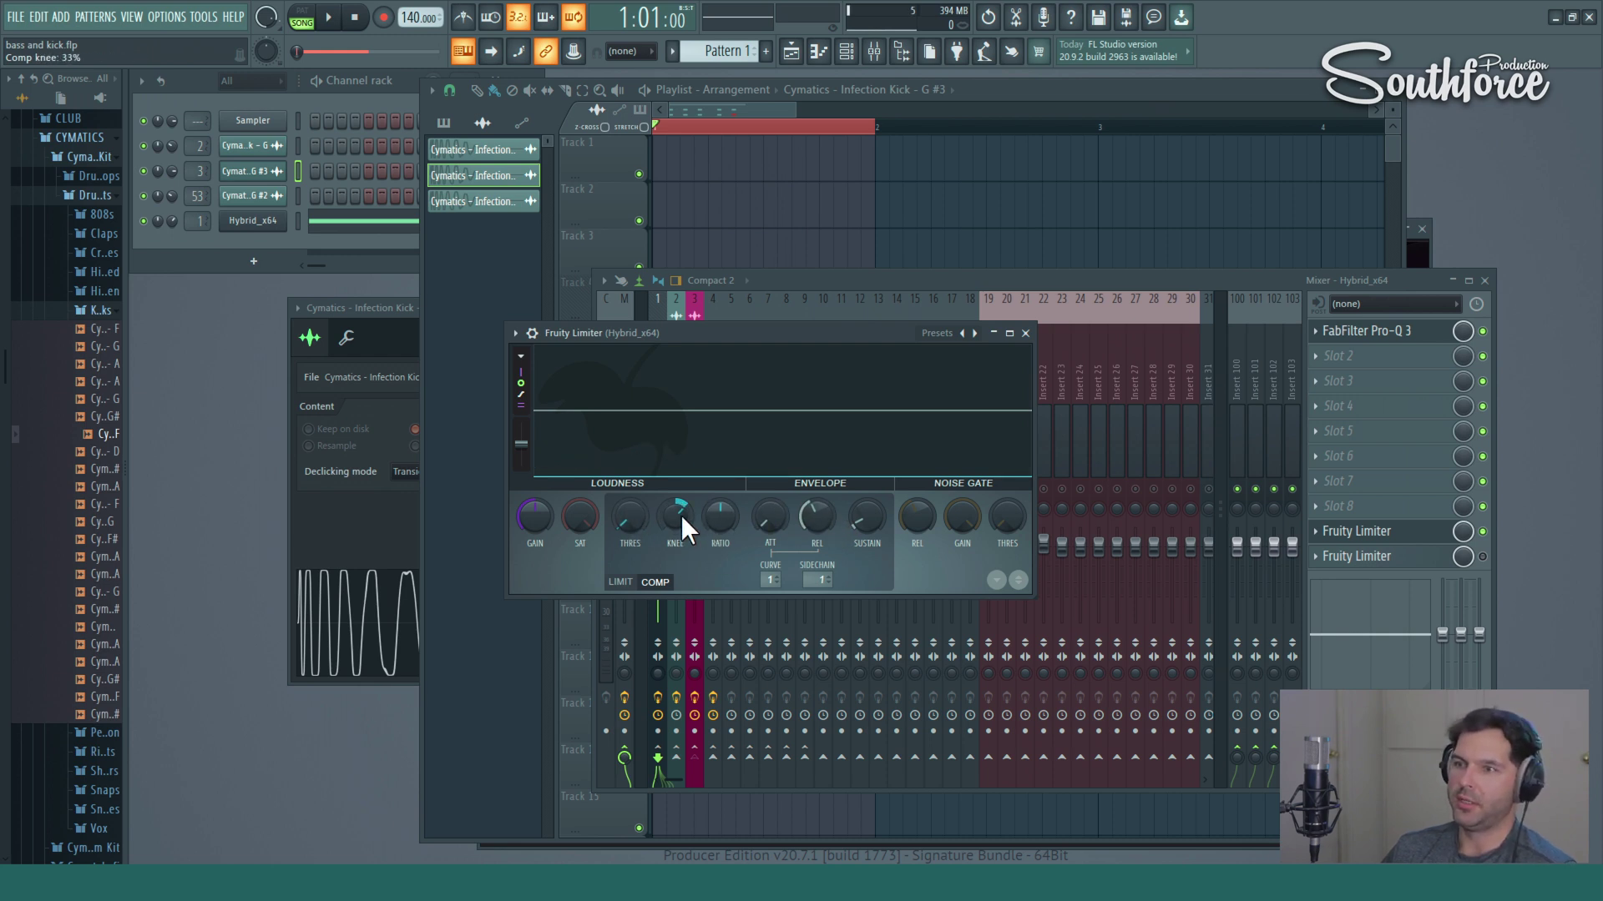
{"action": "left_click_drag", "start_coordinate": [679, 513], "coordinate": [679, 521]}
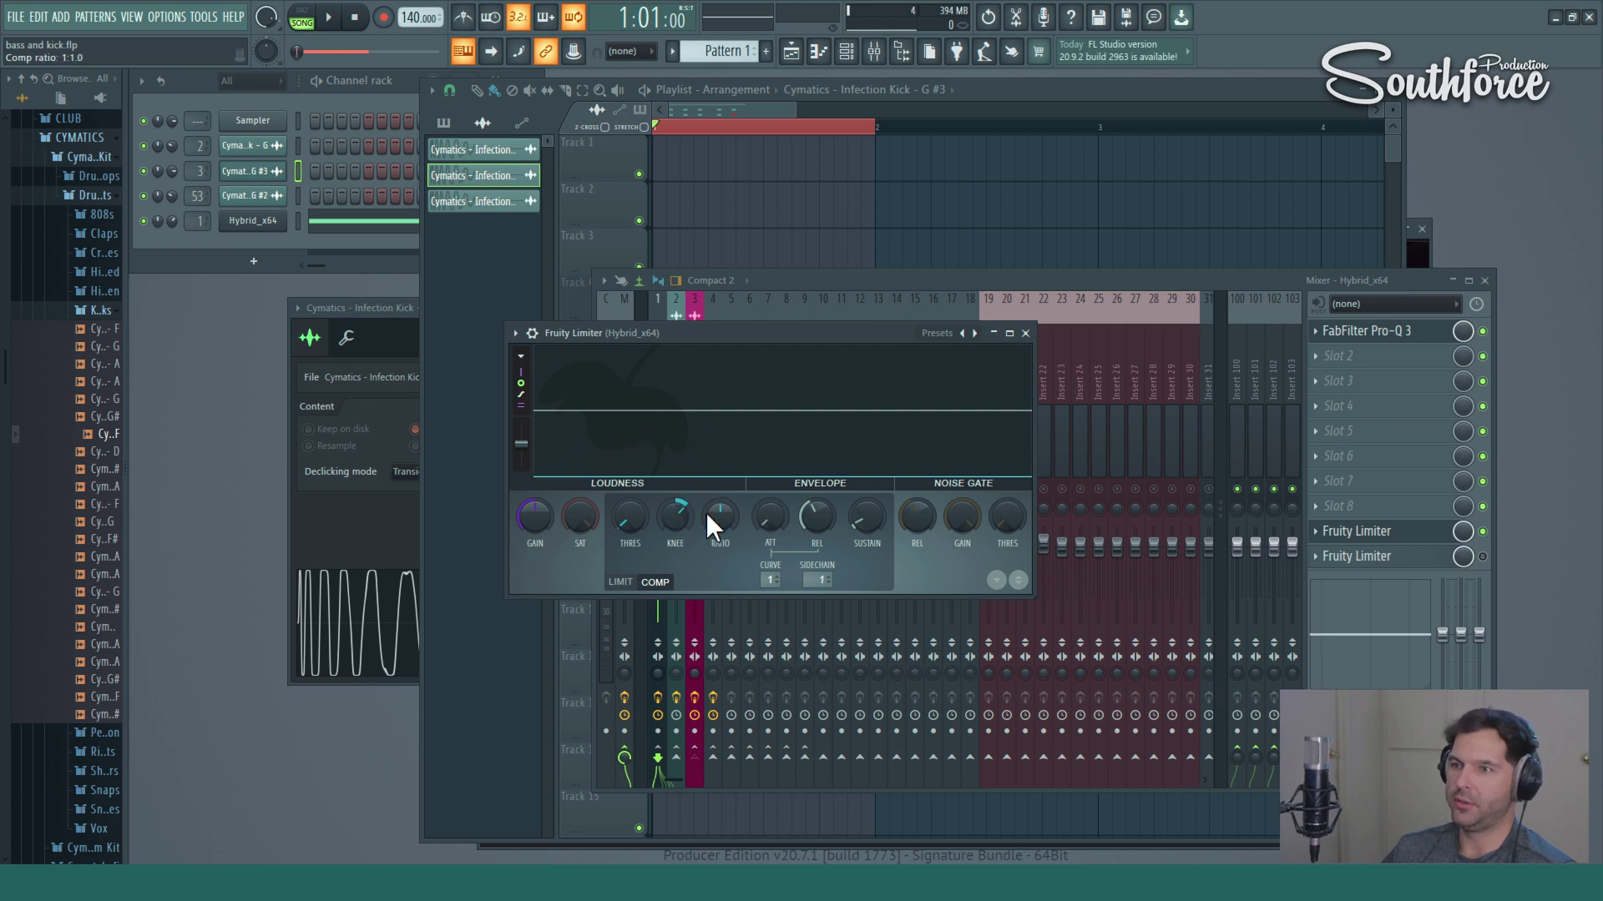
{"action": "left_click_drag", "start_coordinate": [751, 333], "coordinate": [861, 259]}
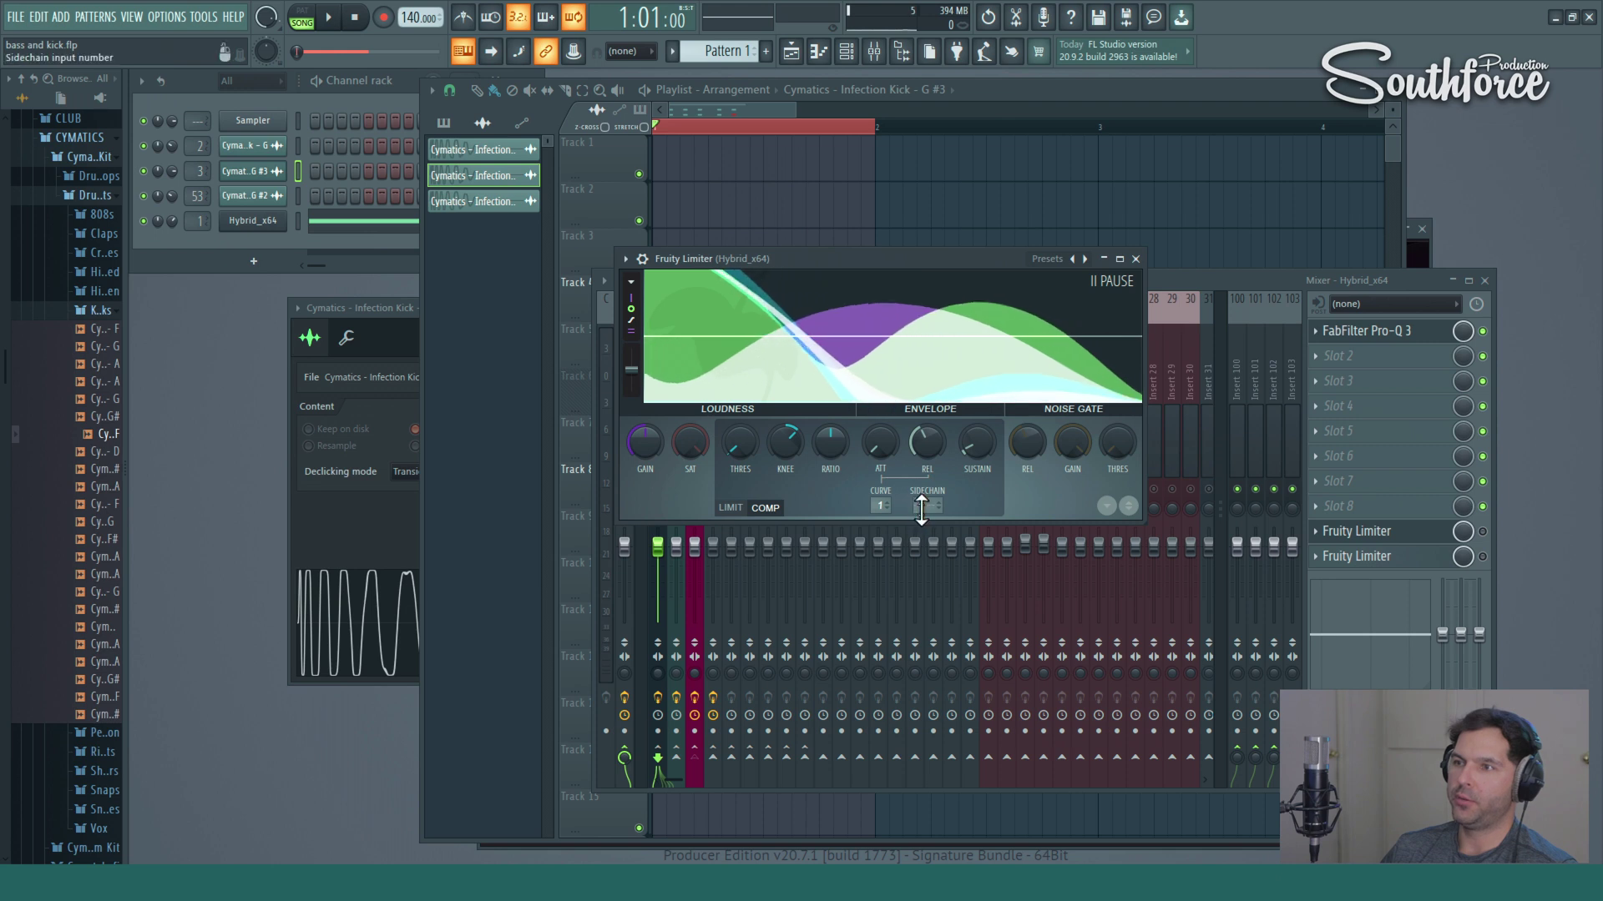
Set the bass Fruity Limiter's sidechain input to 1, the S K insert.
{"action": "left_click_drag", "start_coordinate": [927, 506], "coordinate": [927, 501]}
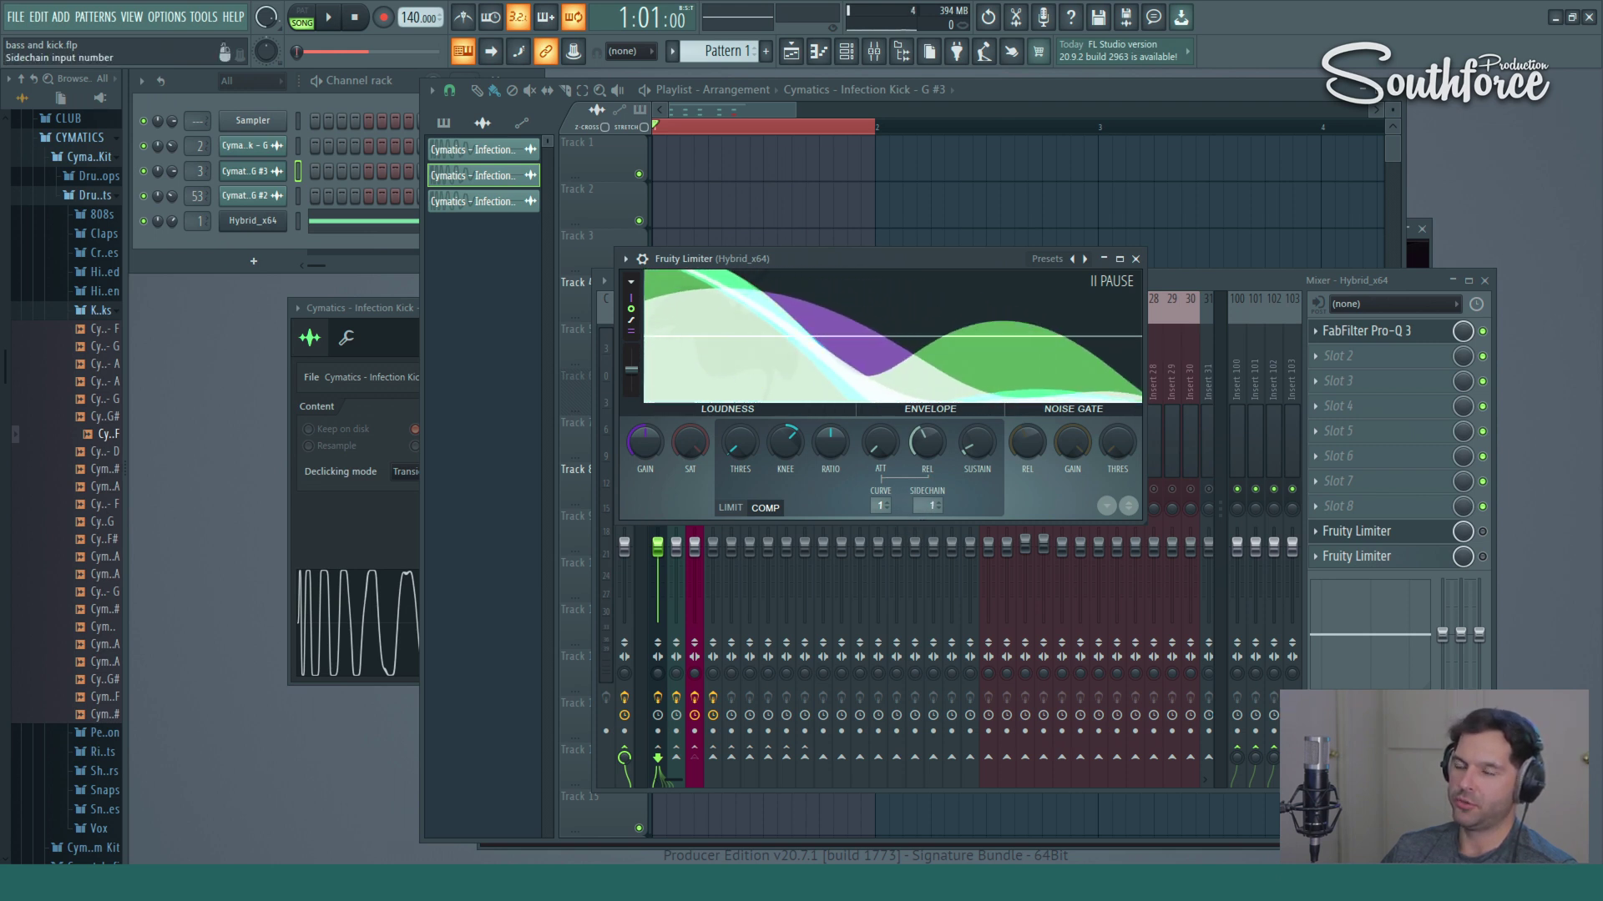
{"action": "left_click", "coordinate": [938, 506]}
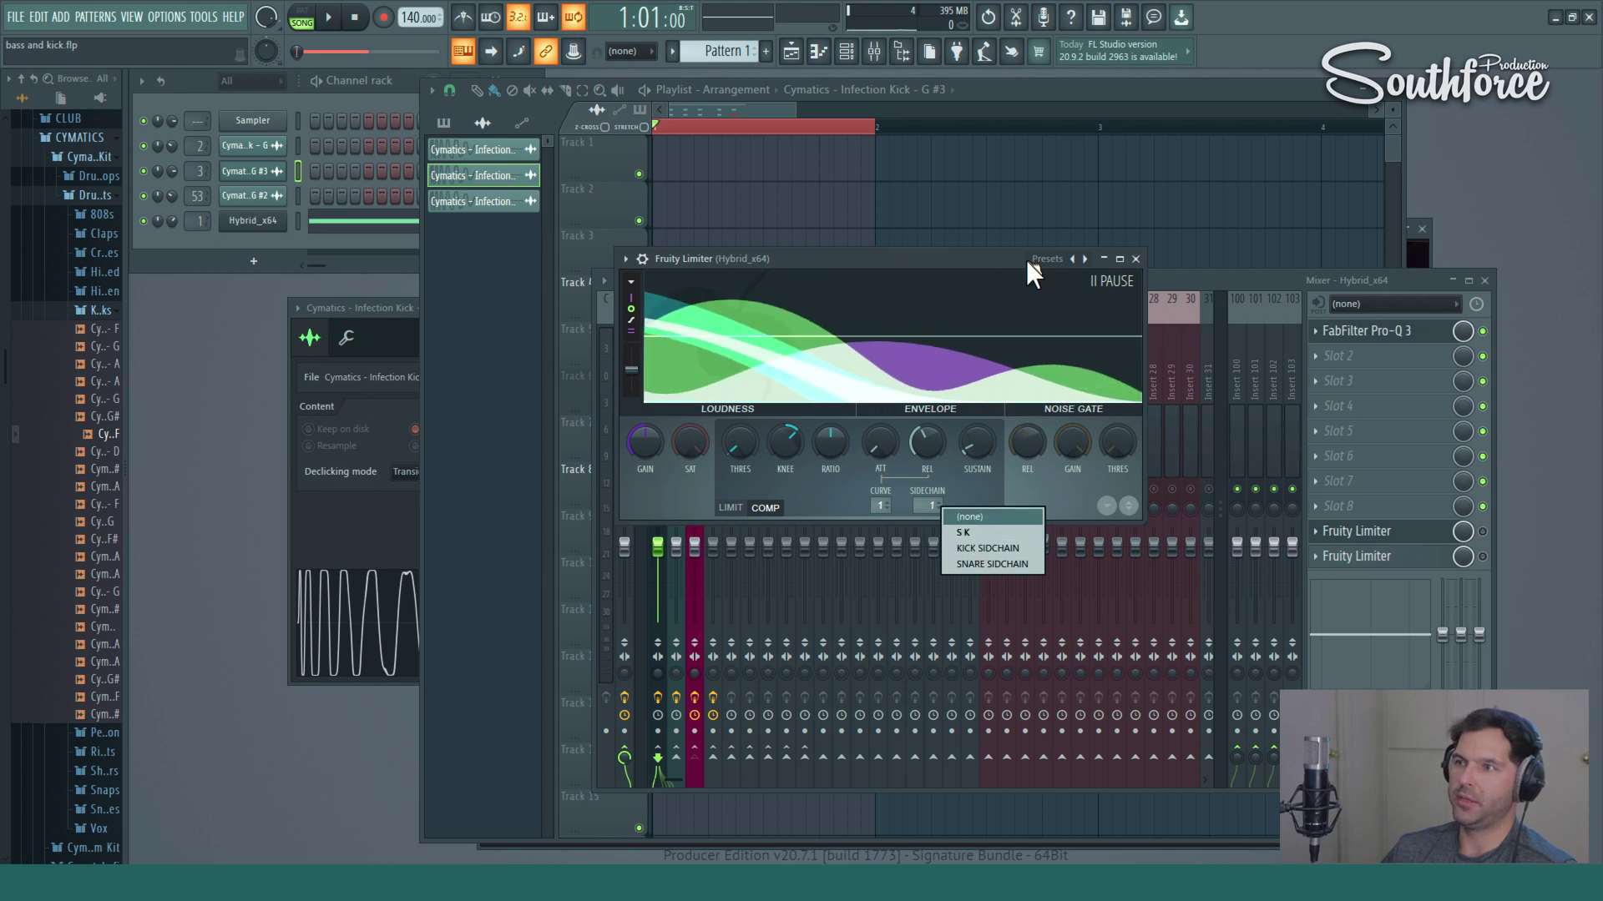
{"action": "left_click_drag", "start_coordinate": [1025, 259], "coordinate": [1202, 161]}
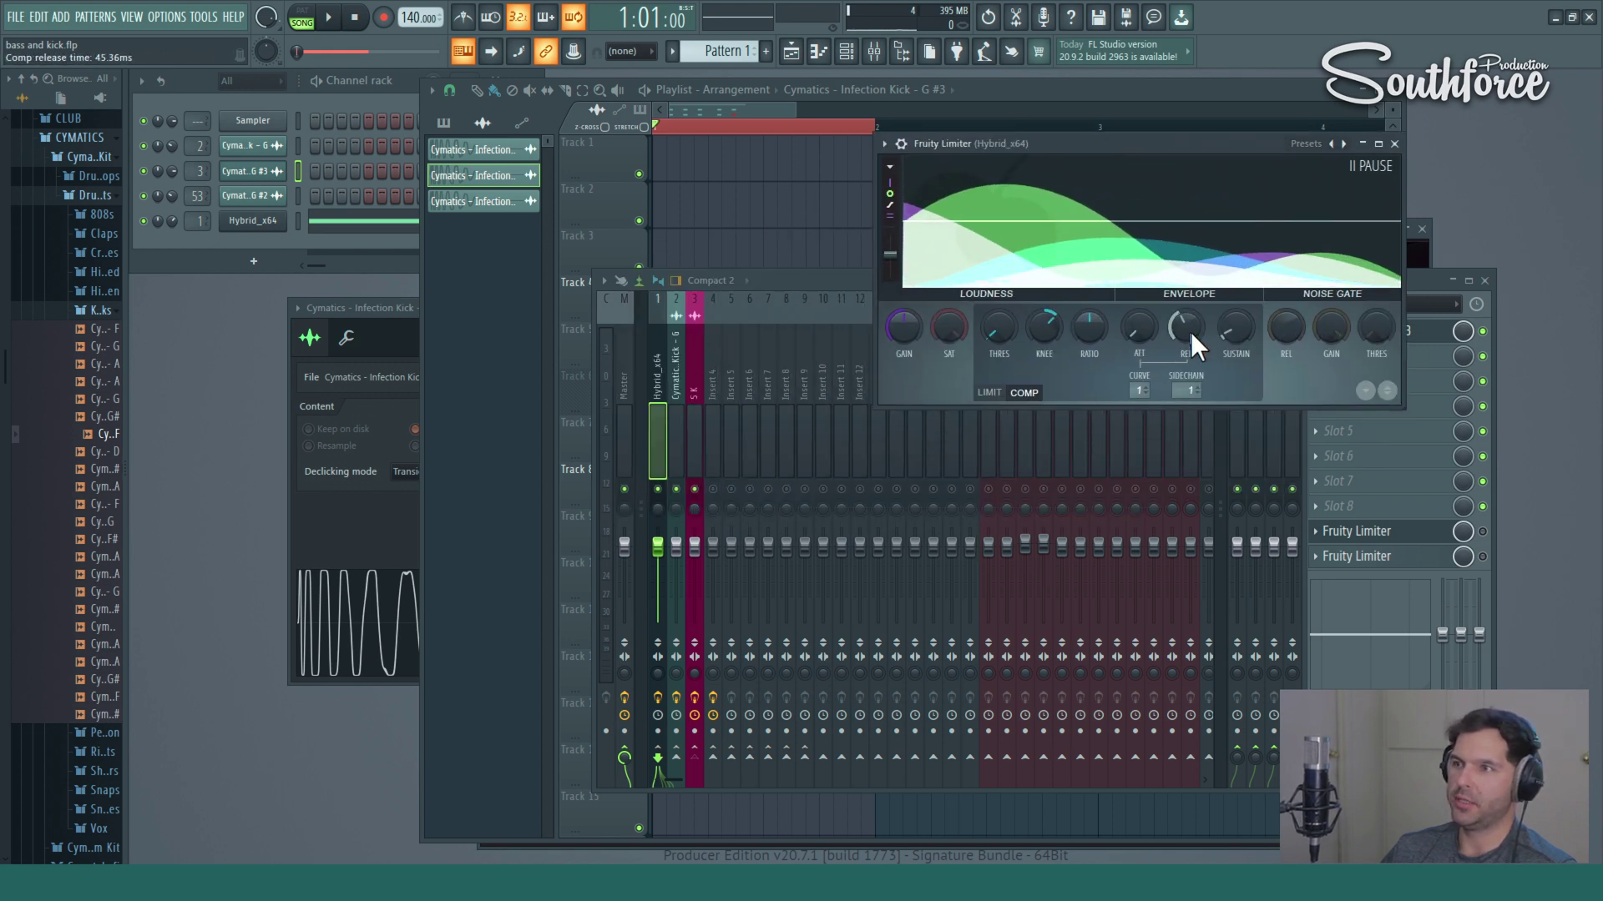
{"action": "left_click", "coordinate": [1190, 390]}
{"action": "left_click", "coordinate": [1214, 423]}
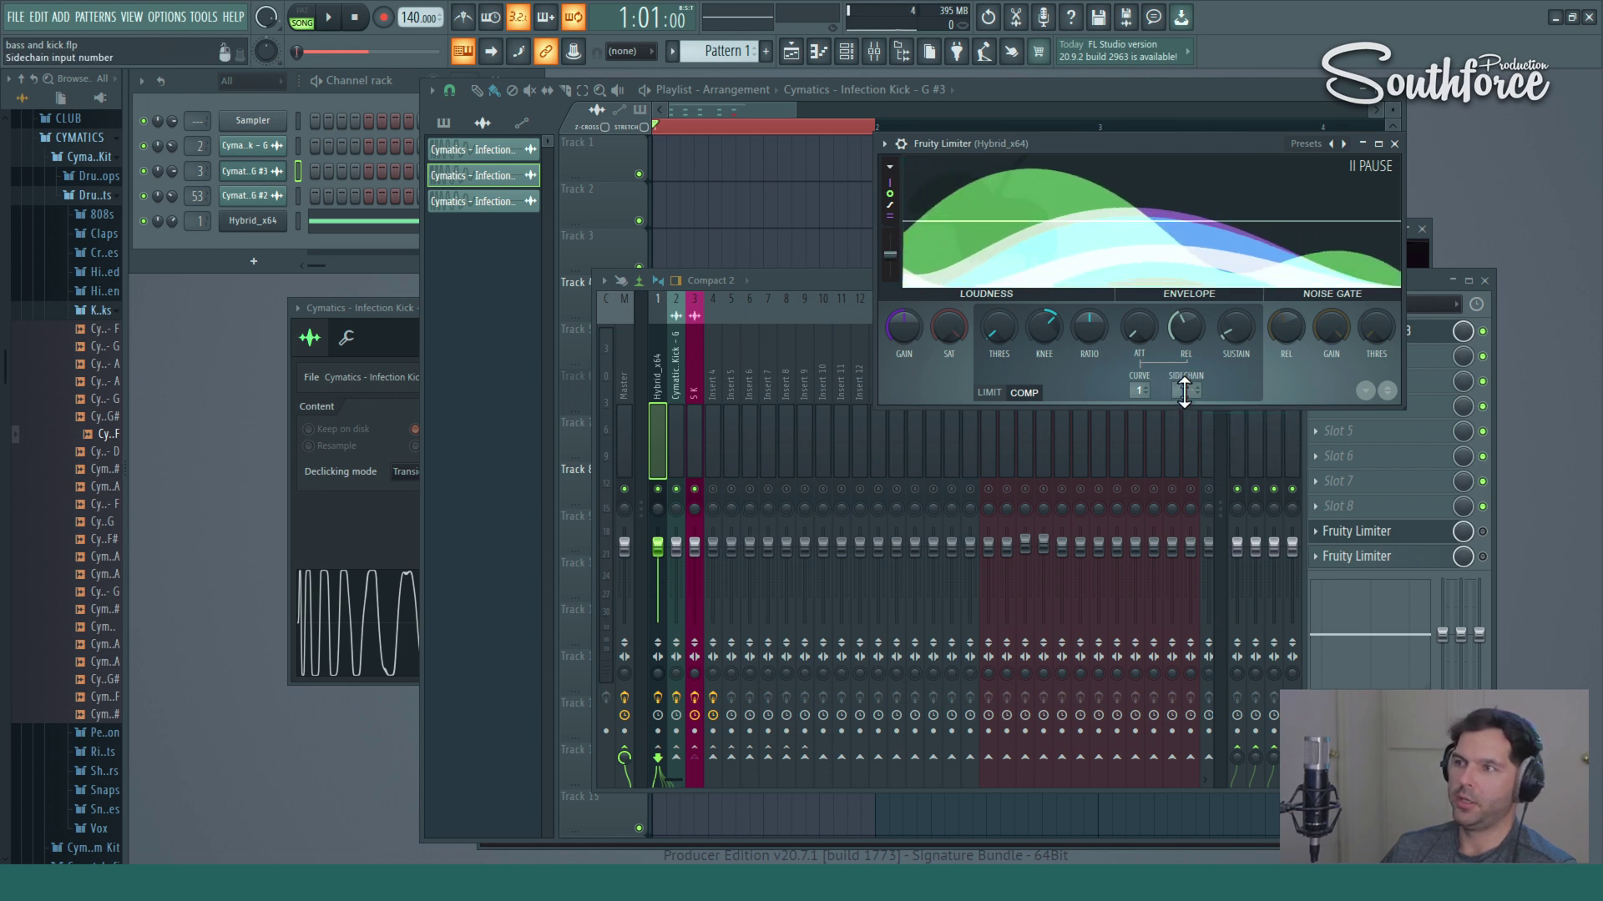
{"action": "left_click", "coordinate": [1188, 389]}
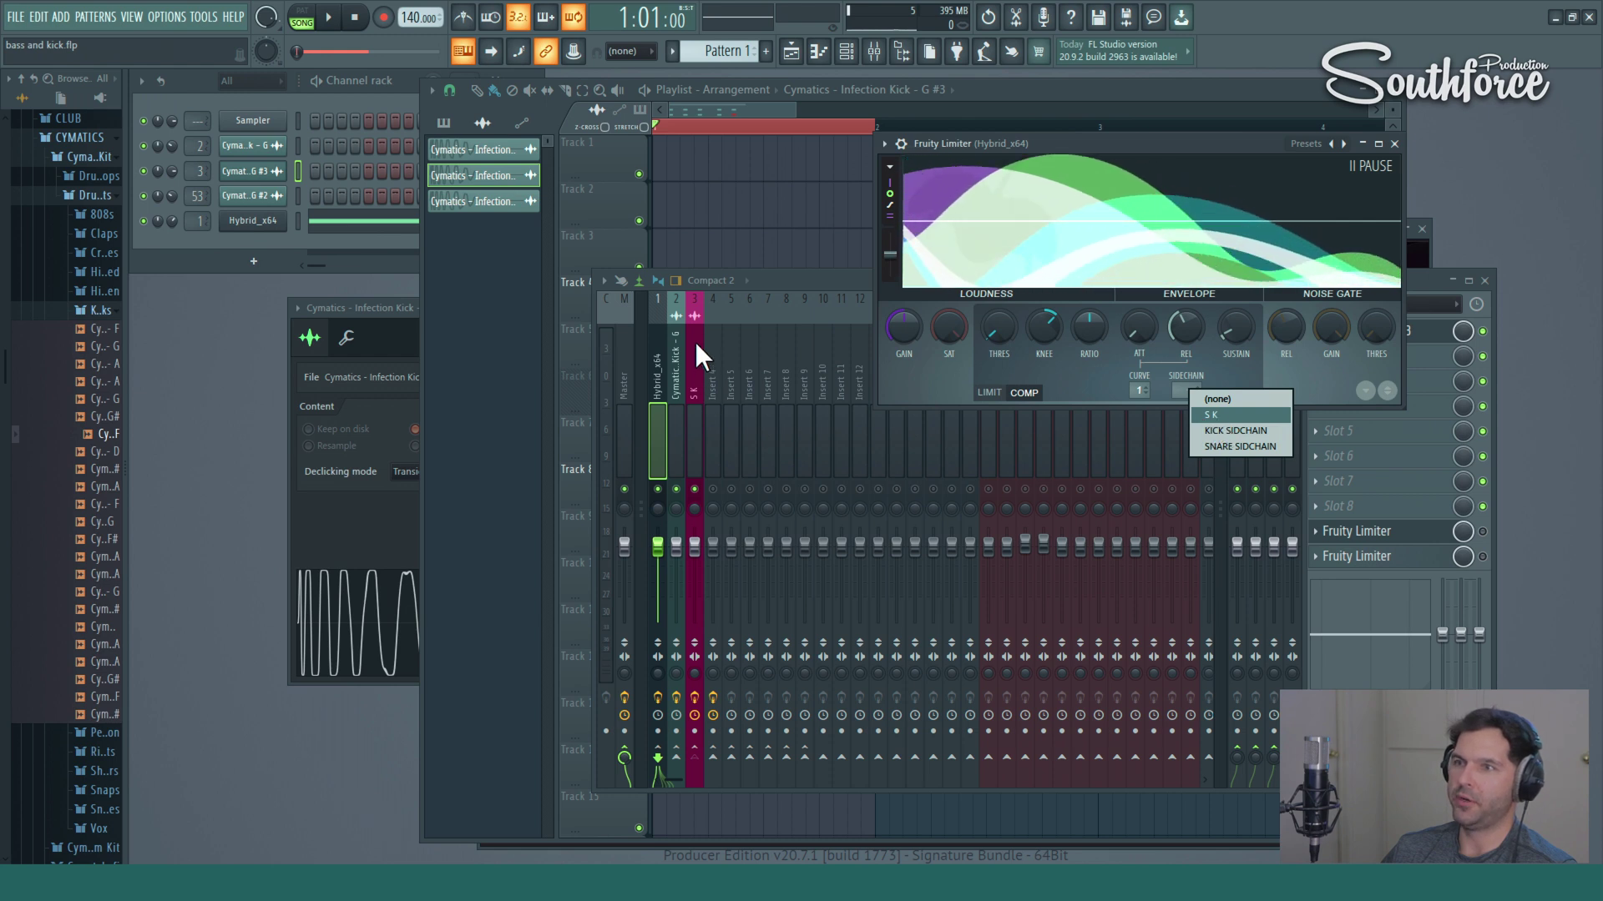
{"action": "left_click", "coordinate": [1219, 415]}
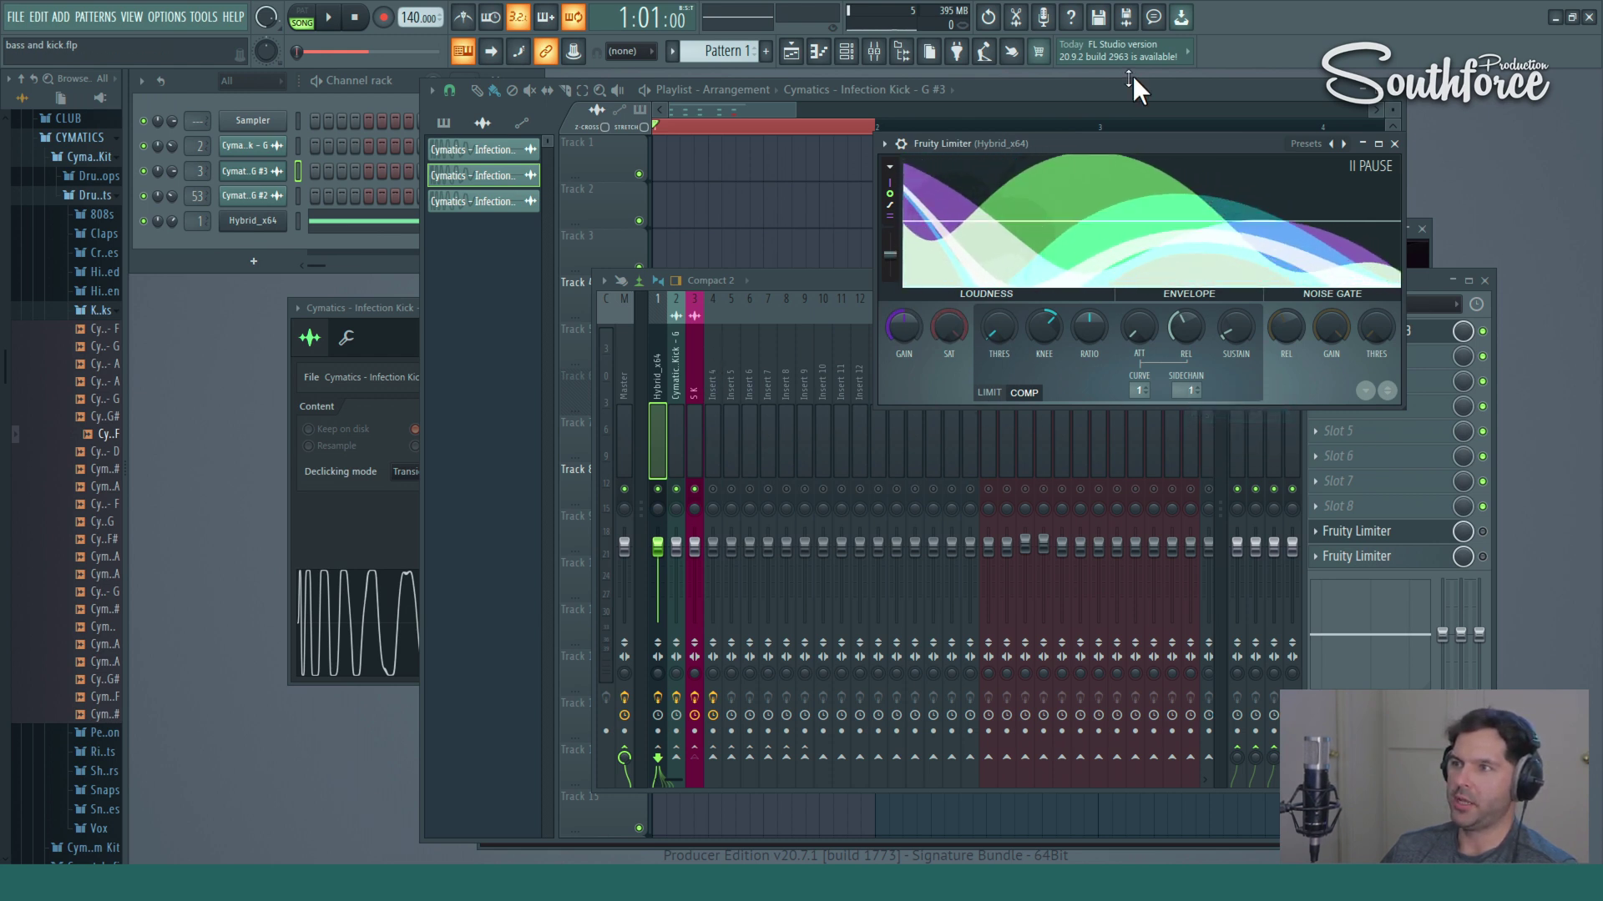
{"action": "key", "text": "F5"}
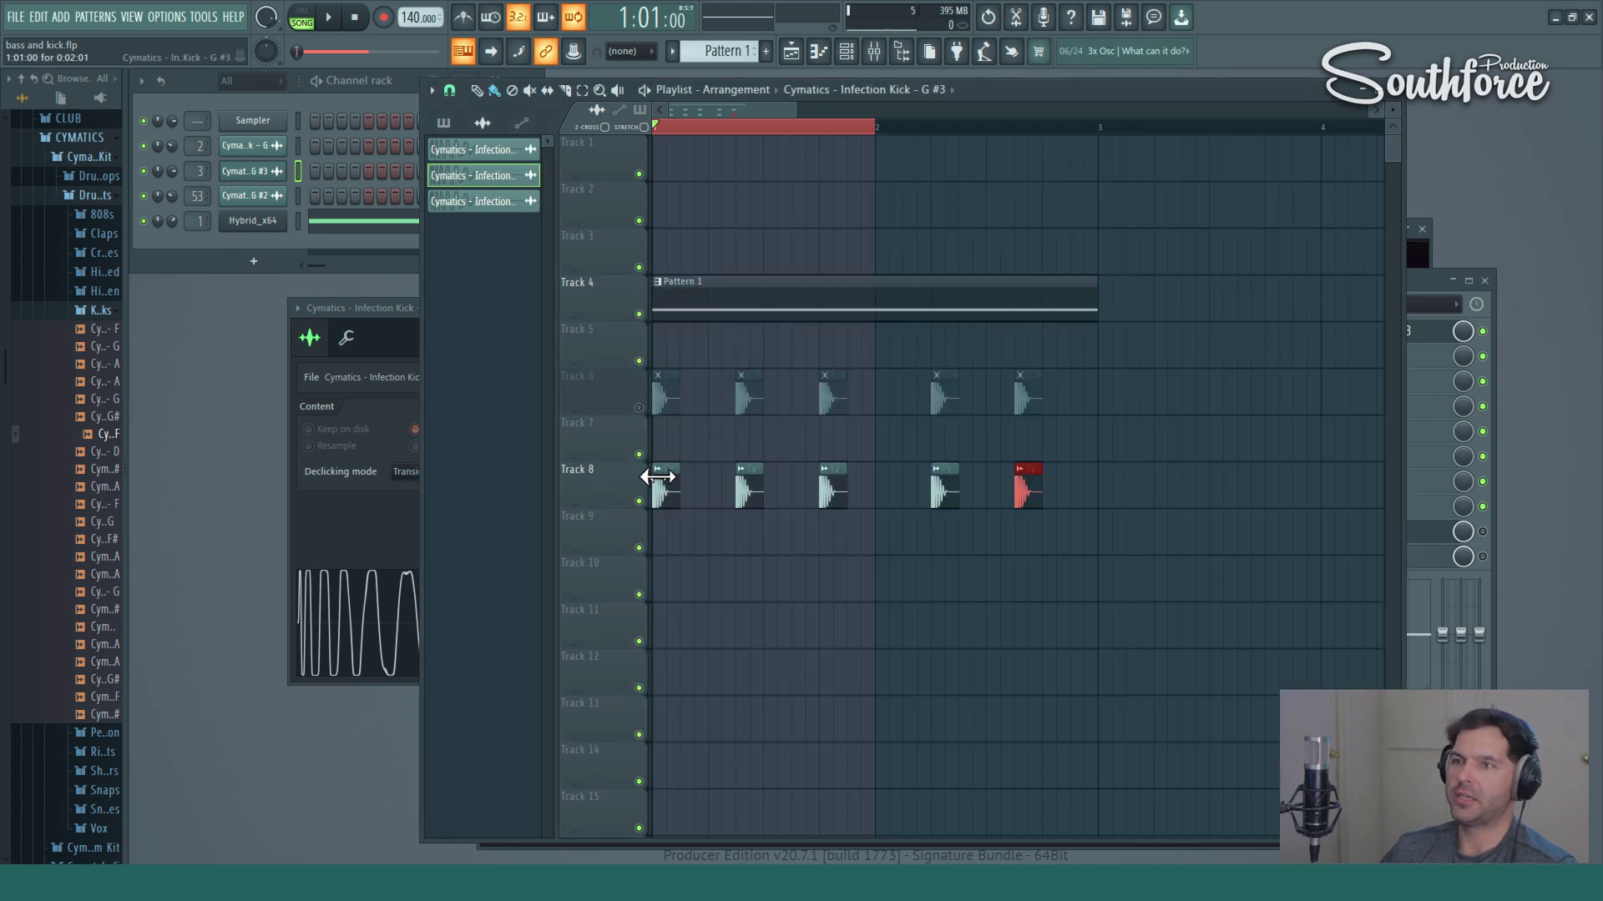
{"action": "left_click", "coordinate": [866, 54]}
Open the bass Fruity Limiter and arrange it and the mixer to uncover the kick and bass clips.
{"action": "left_click", "coordinate": [1352, 531]}
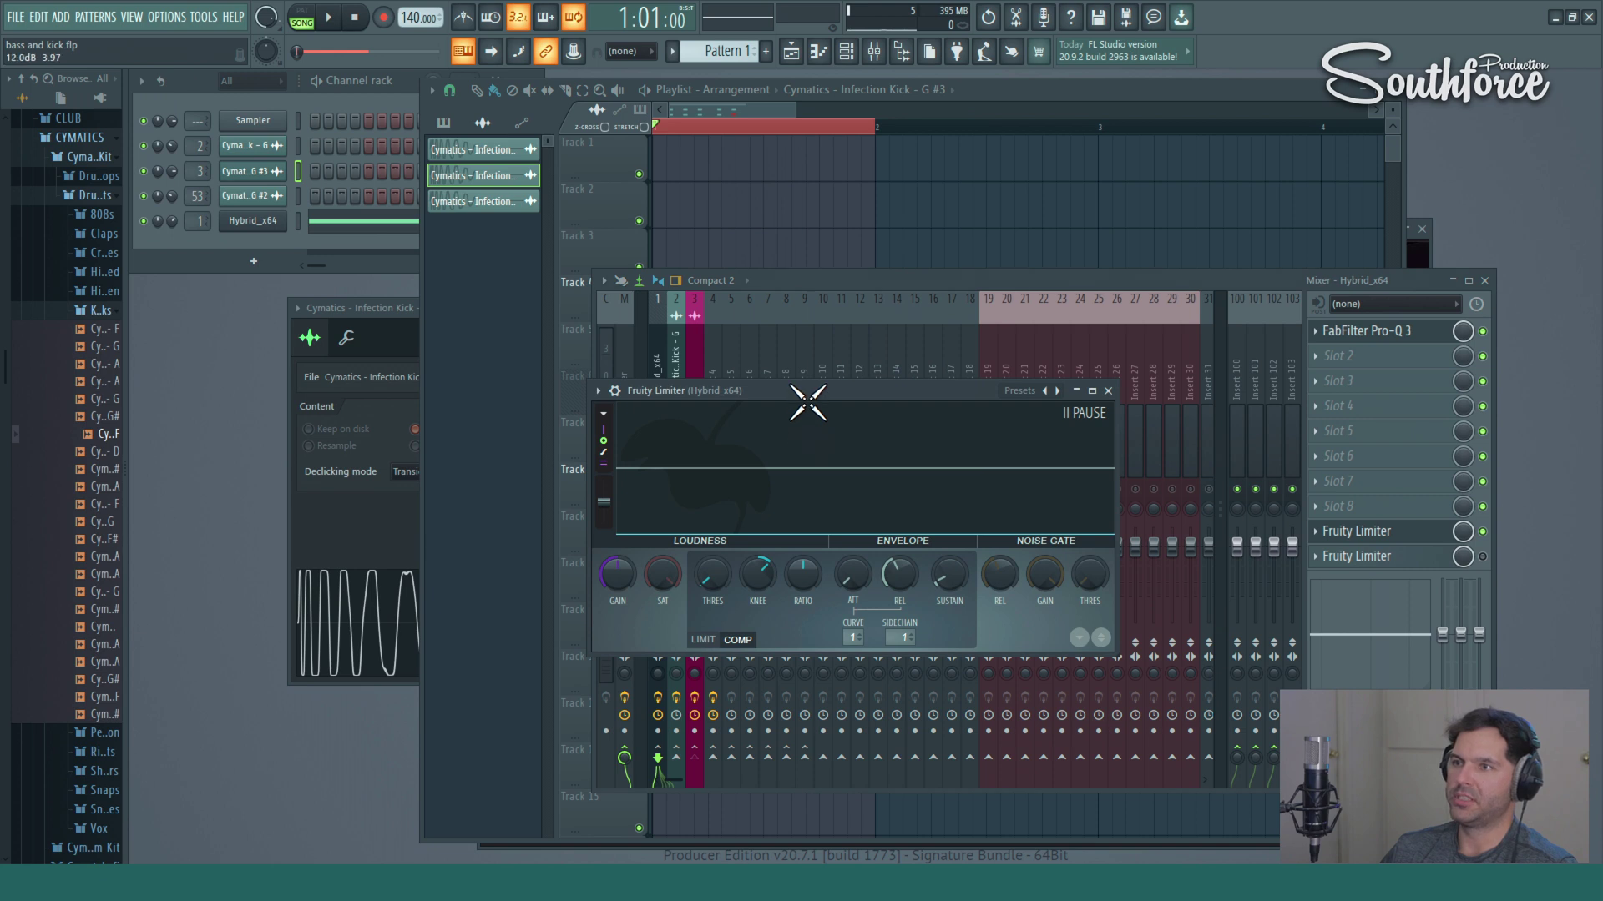
{"action": "left_click_drag", "start_coordinate": [808, 403], "coordinate": [720, 409]}
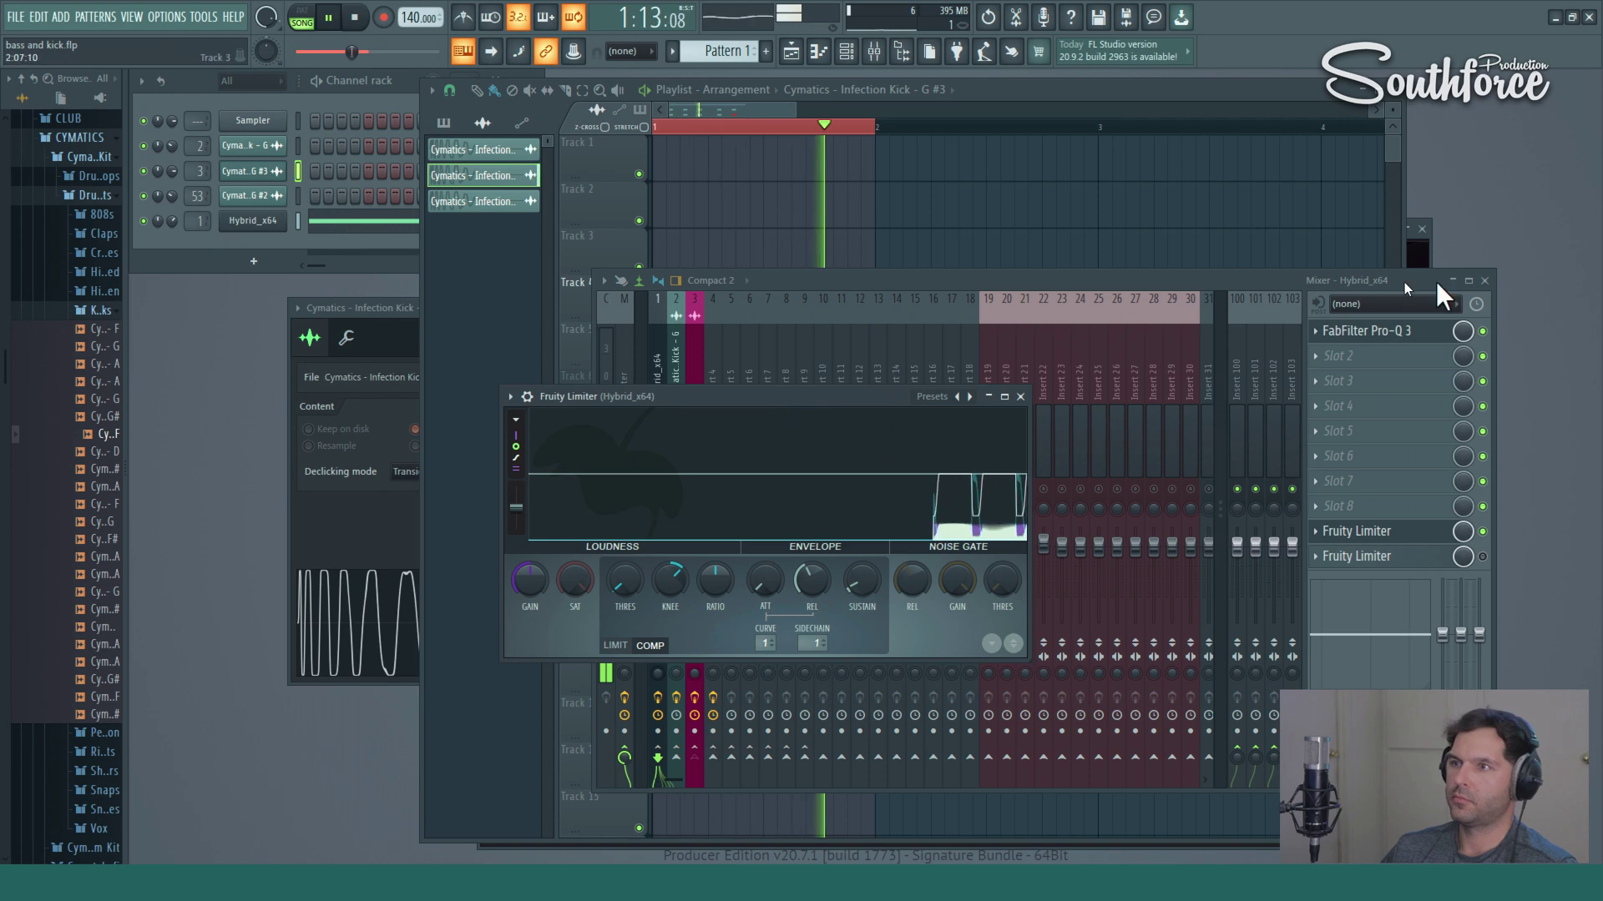
{"action": "left_click_drag", "start_coordinate": [1269, 288], "coordinate": [1594, 363]}
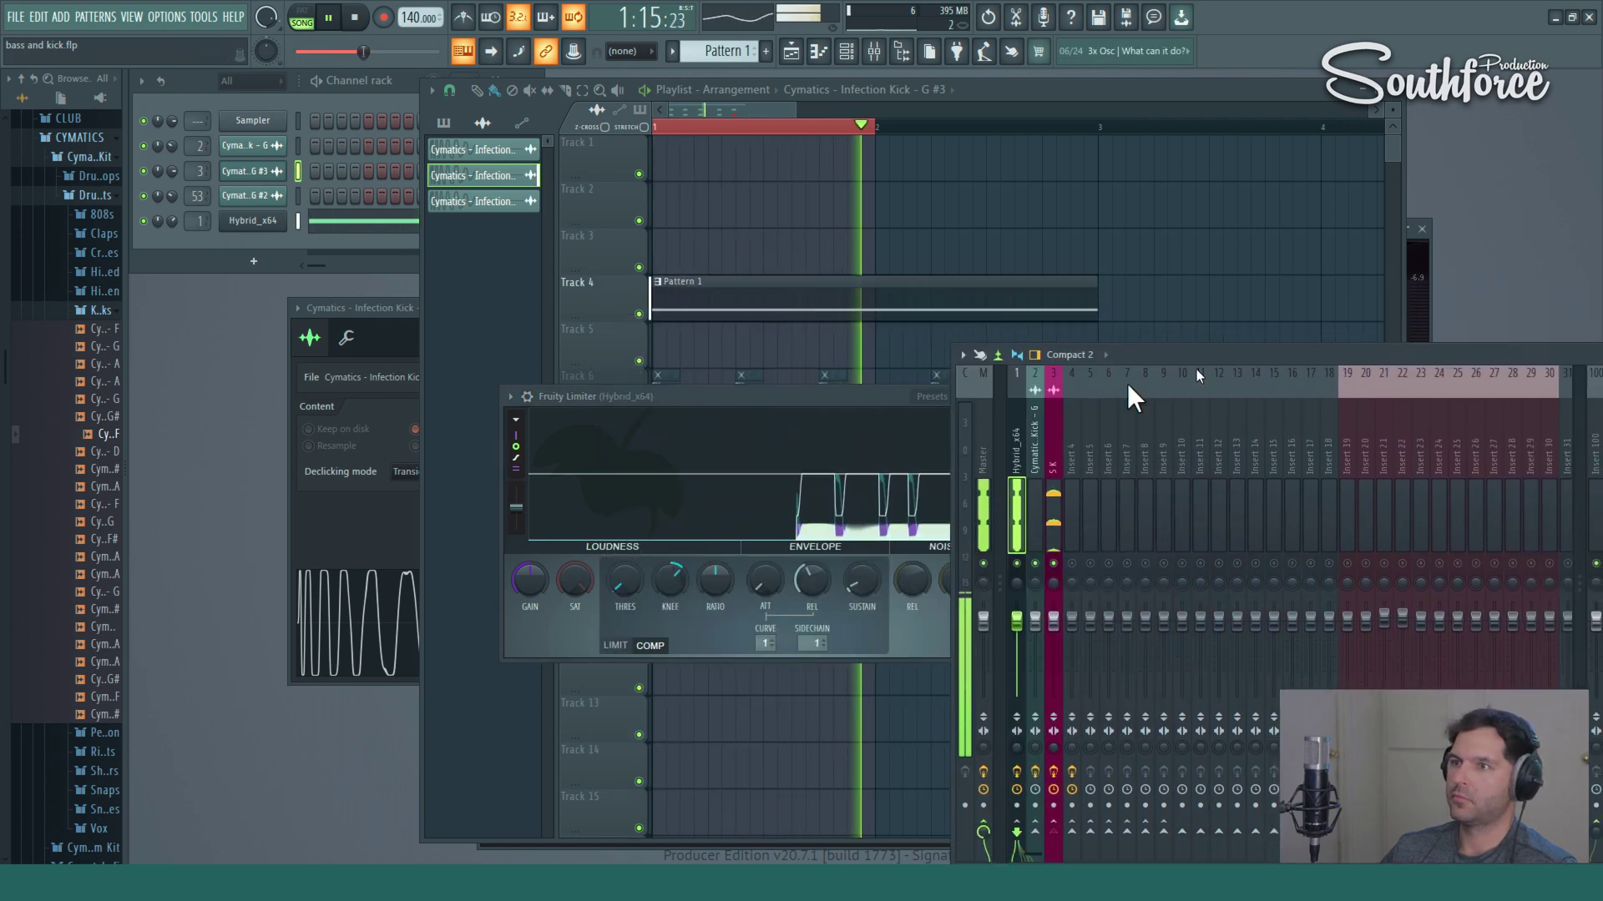
{"action": "left_click_drag", "start_coordinate": [861, 390], "coordinate": [795, 542]}
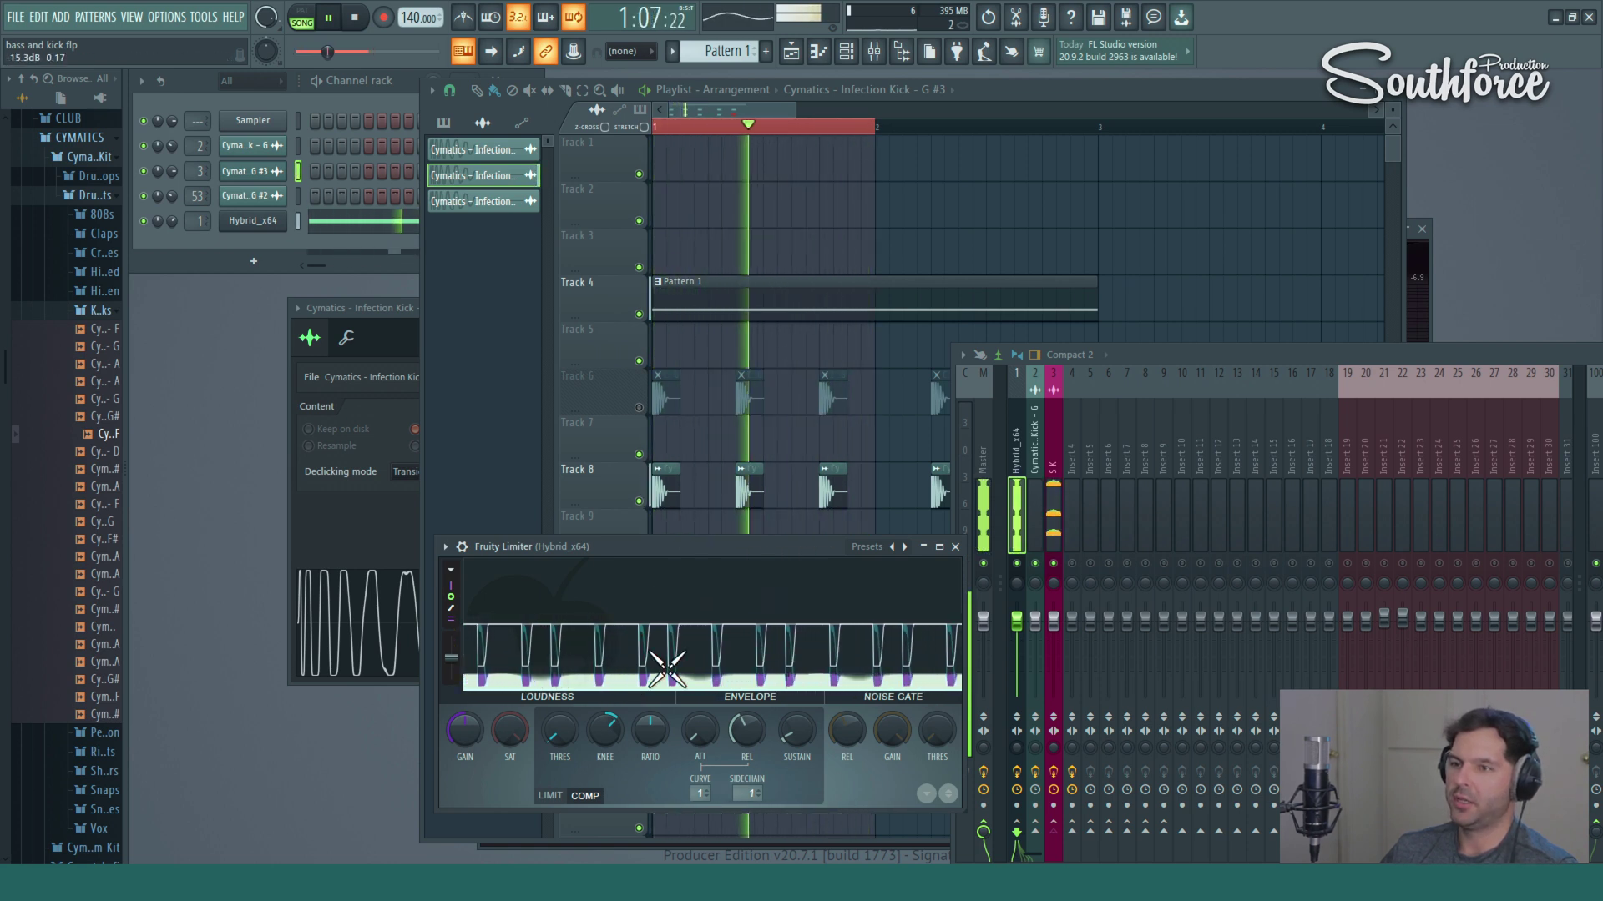
{"action": "left_click_drag", "start_coordinate": [684, 551], "coordinate": [629, 544]}
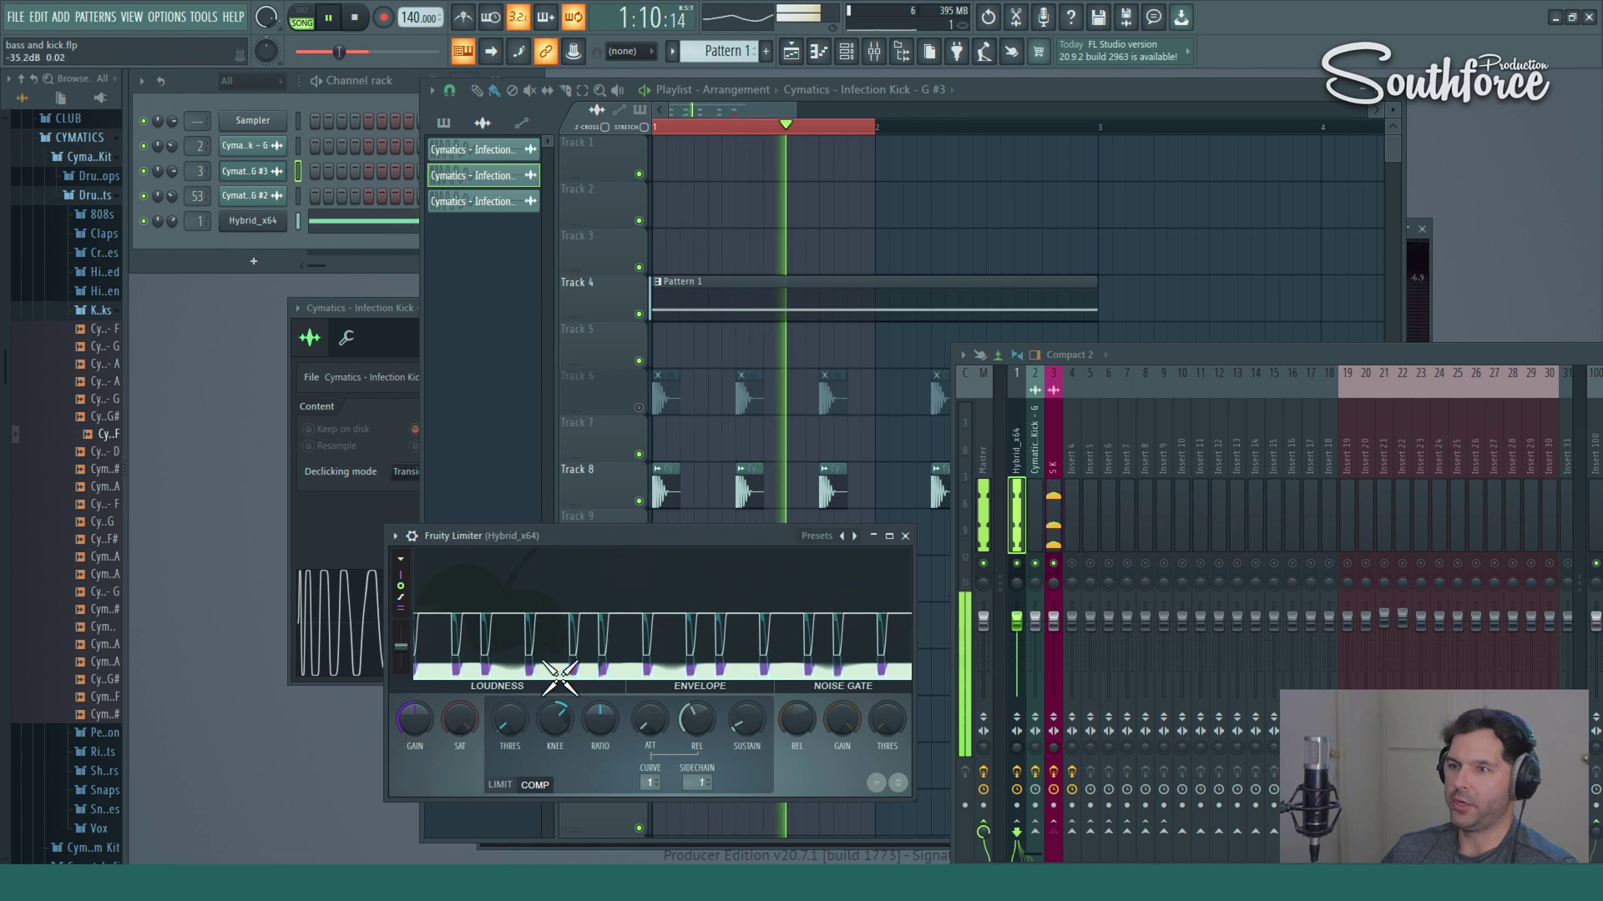
{"action": "scroll", "coordinate": [512, 720], "scroll_direction": "up", "scroll_amount": 10}
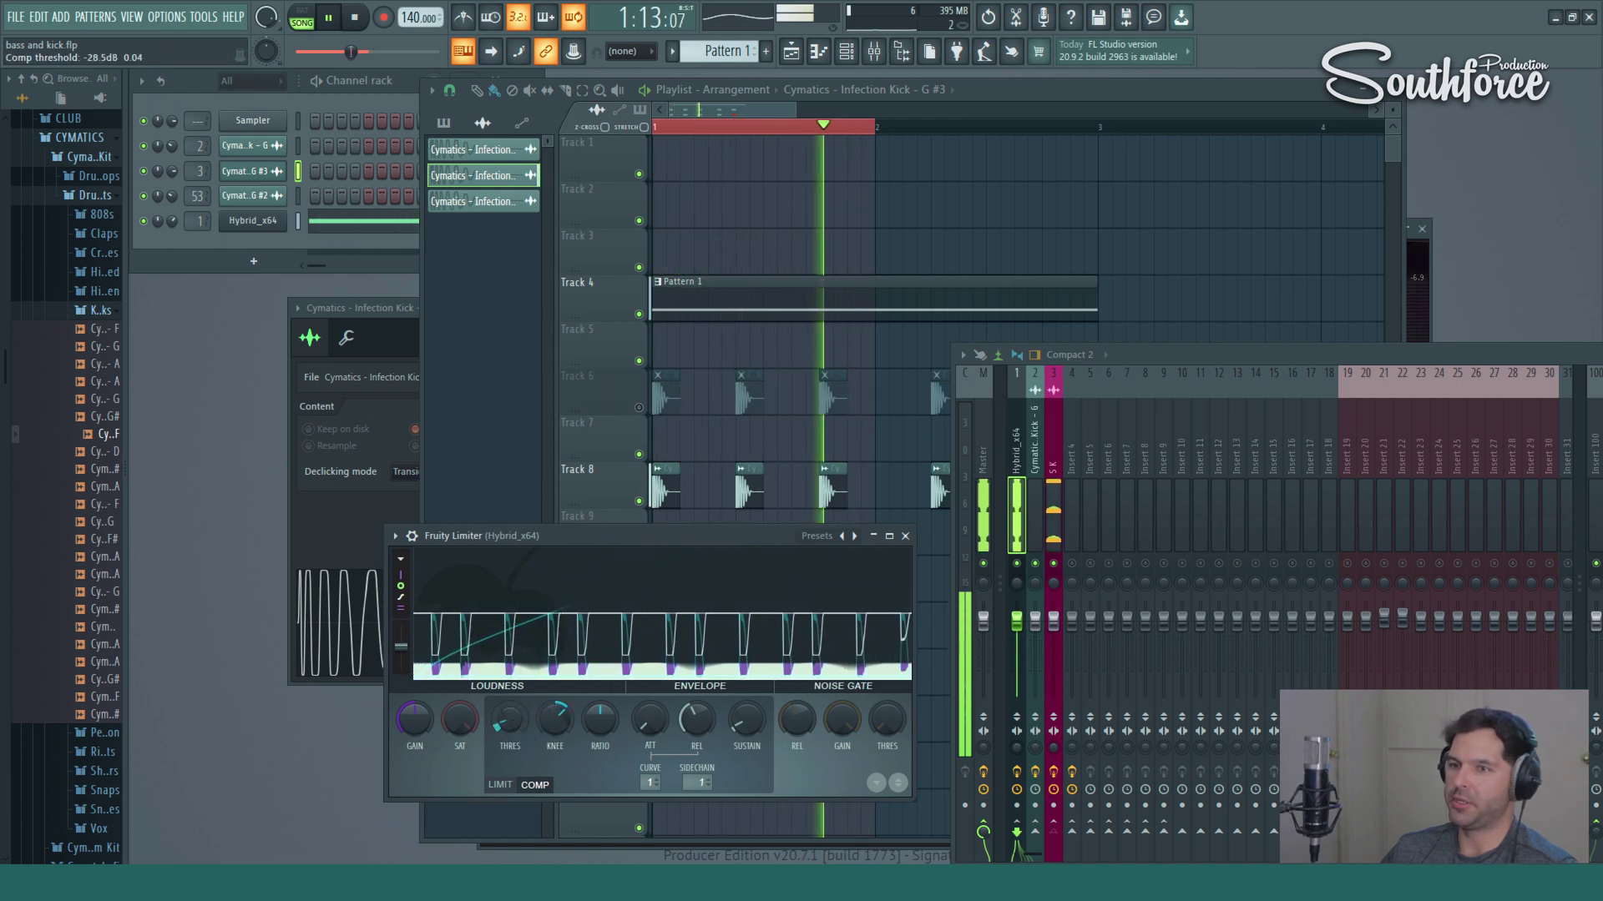
{"action": "scroll", "coordinate": [512, 718], "scroll_direction": "up", "scroll_amount": 3}
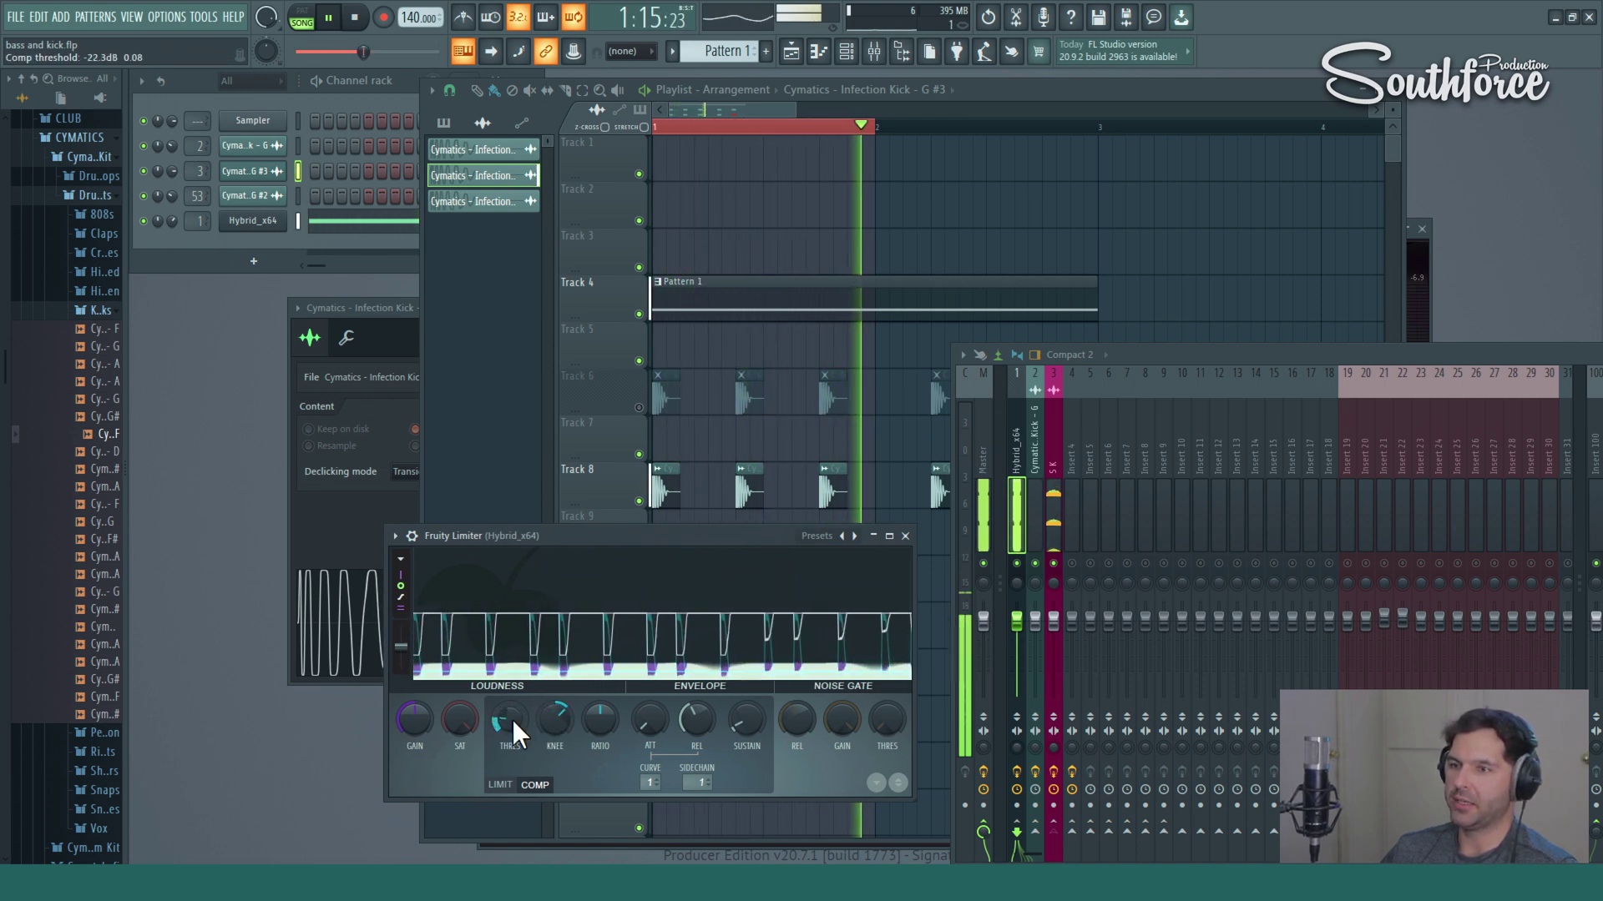
Audition threshold from -60 to -38.6 dB and knee from 5% to 79%, then stop playback.
{"action": "left_click_drag", "start_coordinate": [509, 720], "coordinate": [509, 801]}
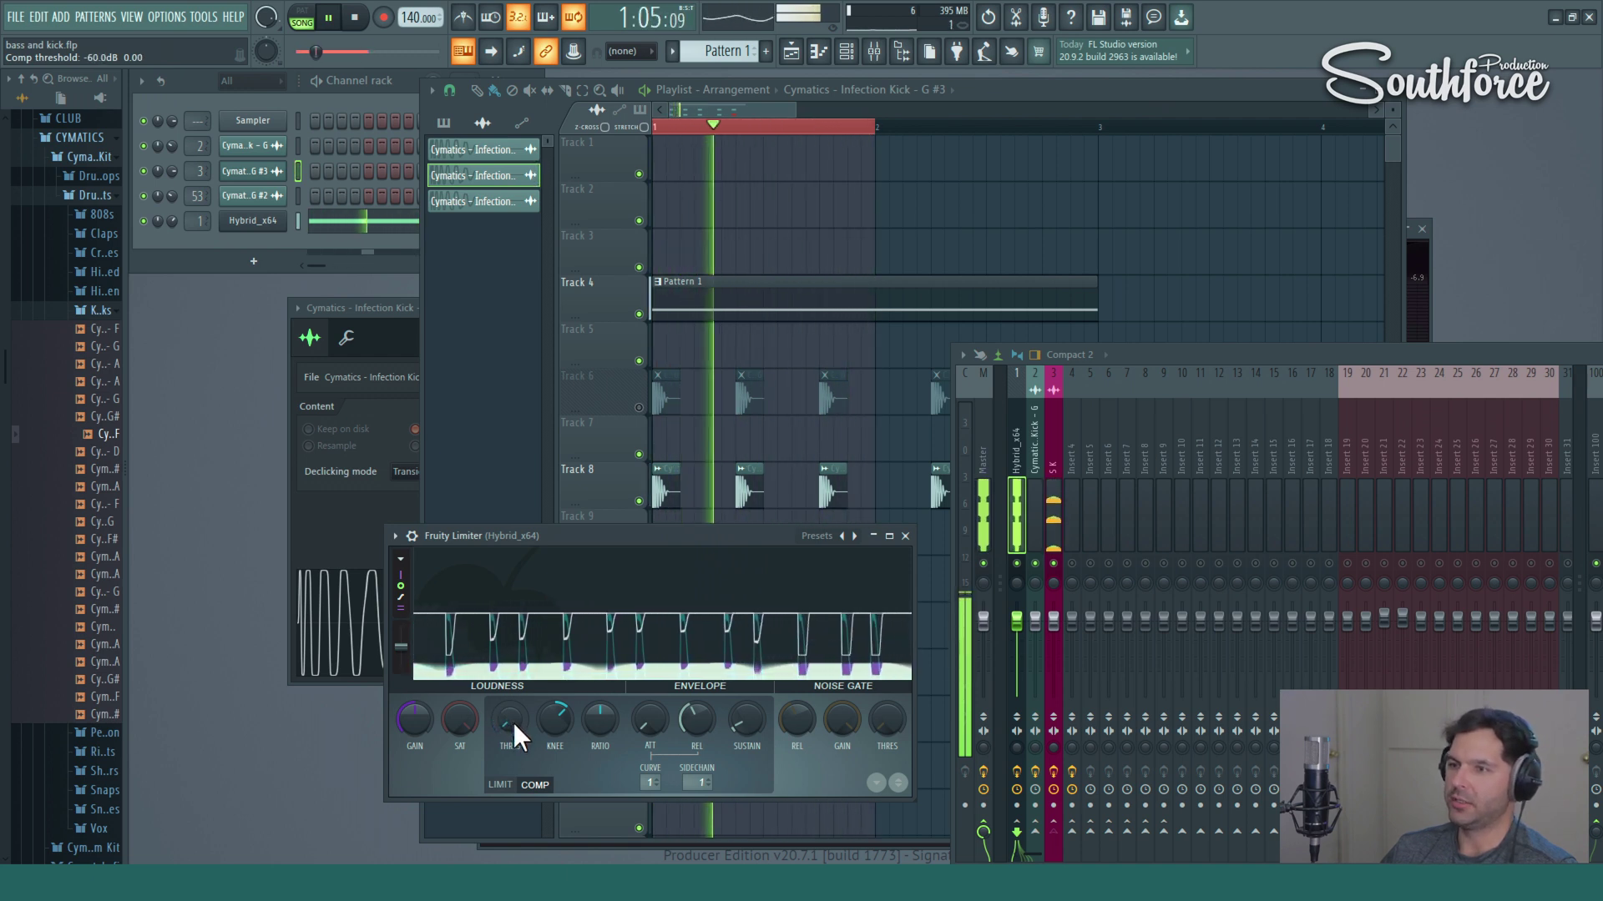
{"action": "scroll", "coordinate": [556, 714], "scroll_direction": "down", "scroll_amount": 2}
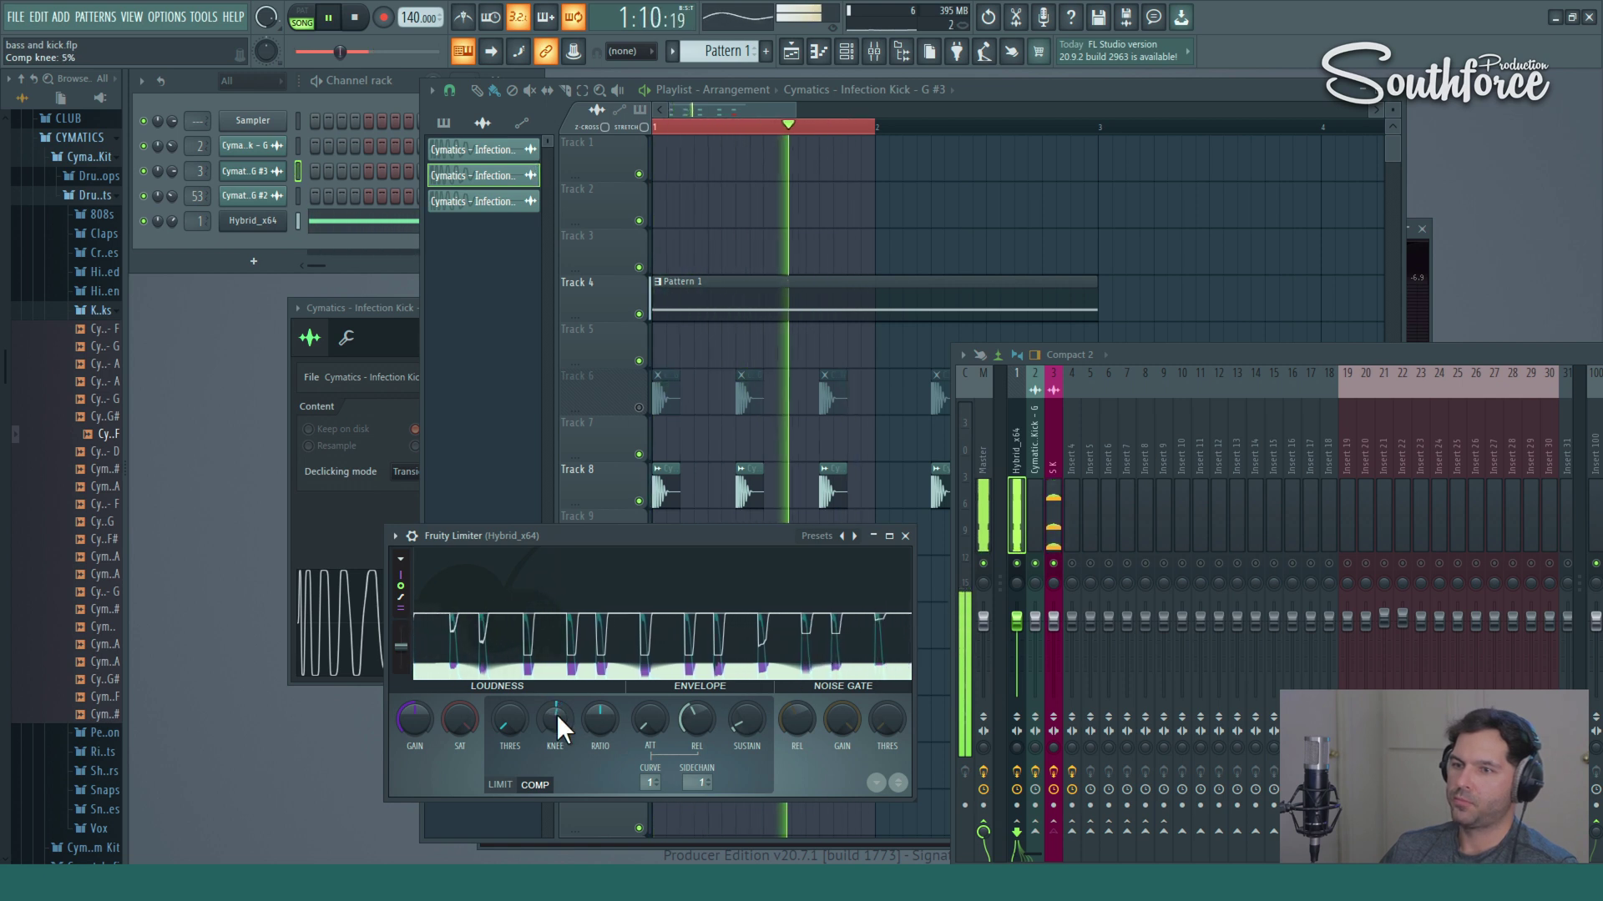
{"action": "mouse_move", "coordinate": [556, 714]}
{"action": "left_mouse_down"}
{"action": "mouse_move", "coordinate": [555, 734]}
{"action": "mouse_move", "coordinate": [556, 697]}
{"action": "mouse_move", "coordinate": [557, 716]}
{"action": "left_mouse_up"}
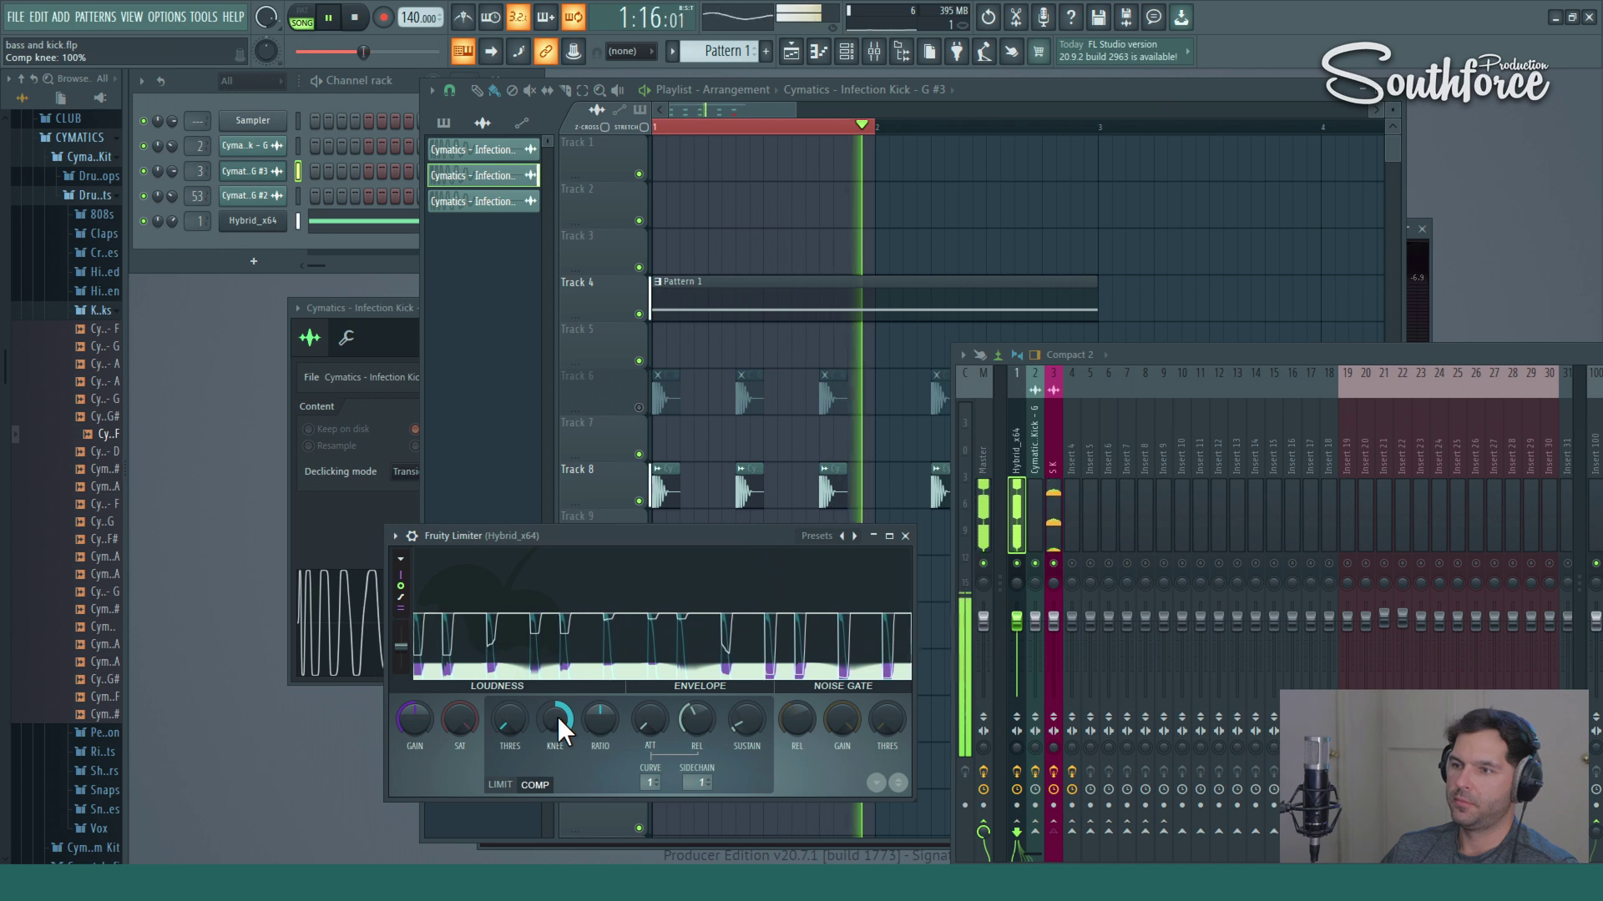
{"action": "left_click_drag", "start_coordinate": [557, 716], "coordinate": [557, 727]}
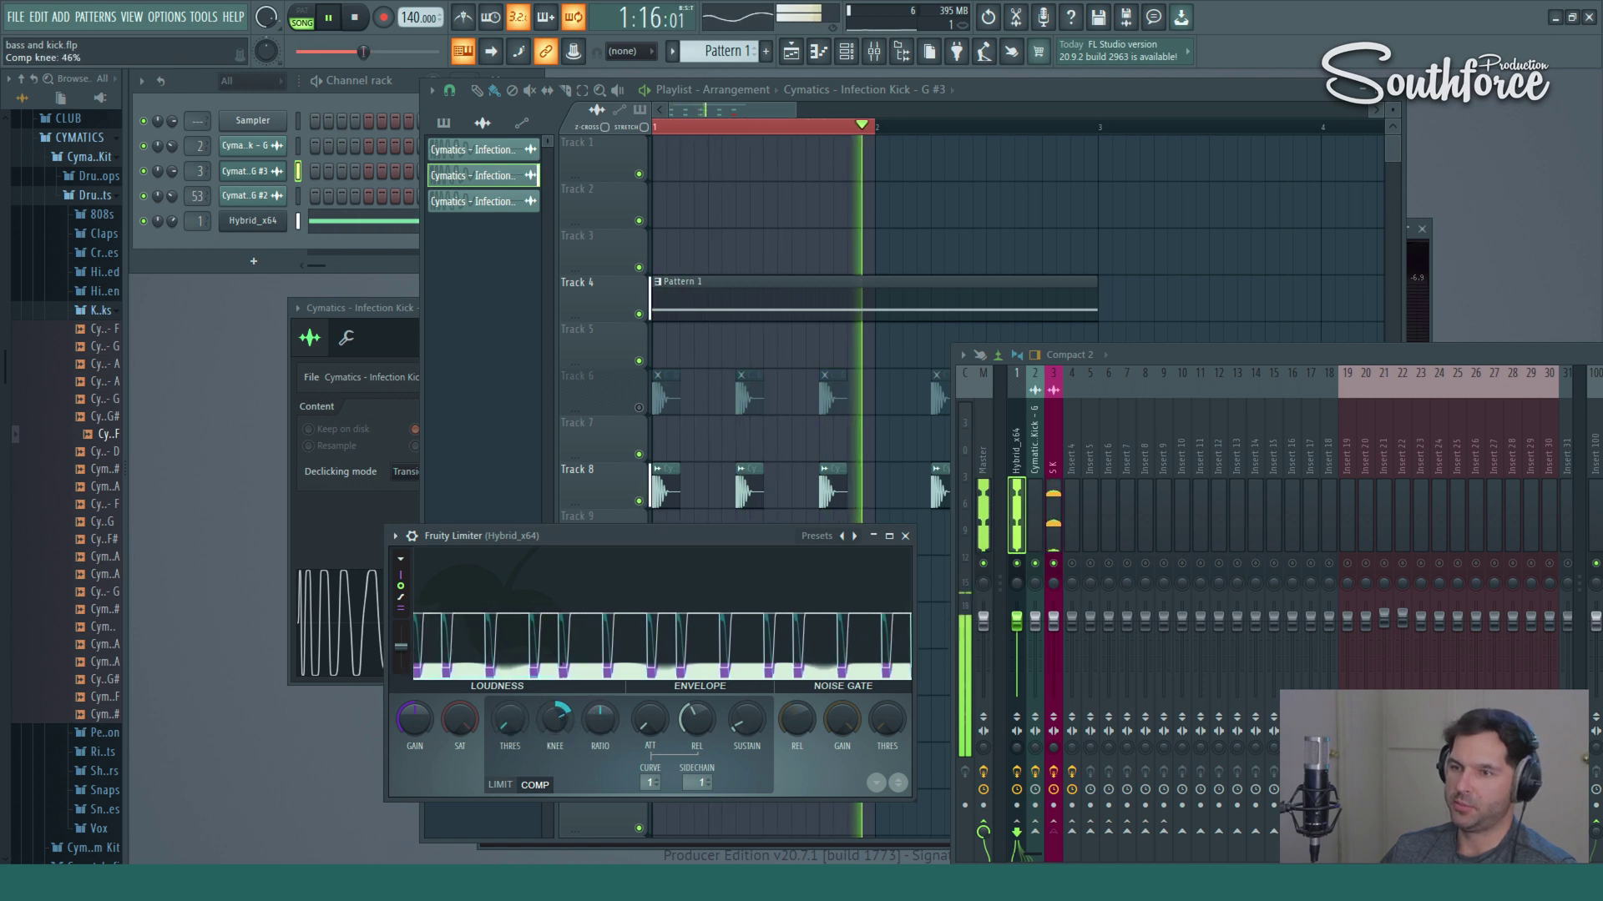
{"action": "left_click_drag", "start_coordinate": [522, 719], "coordinate": [556, 713]}
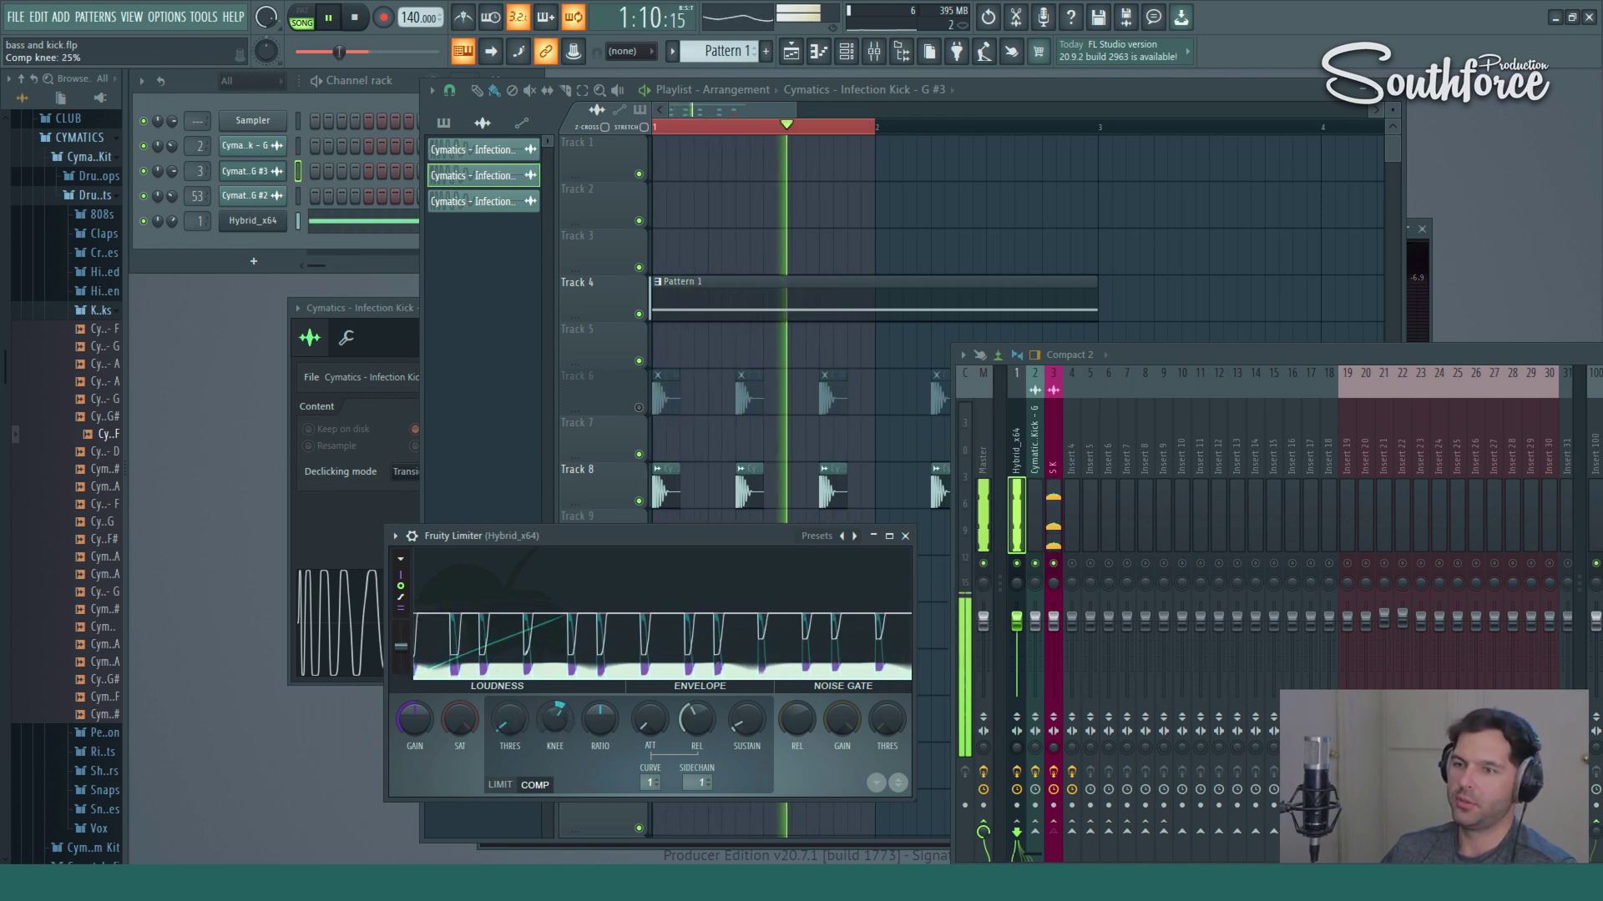
{"action": "left_click", "coordinate": [356, 17]}
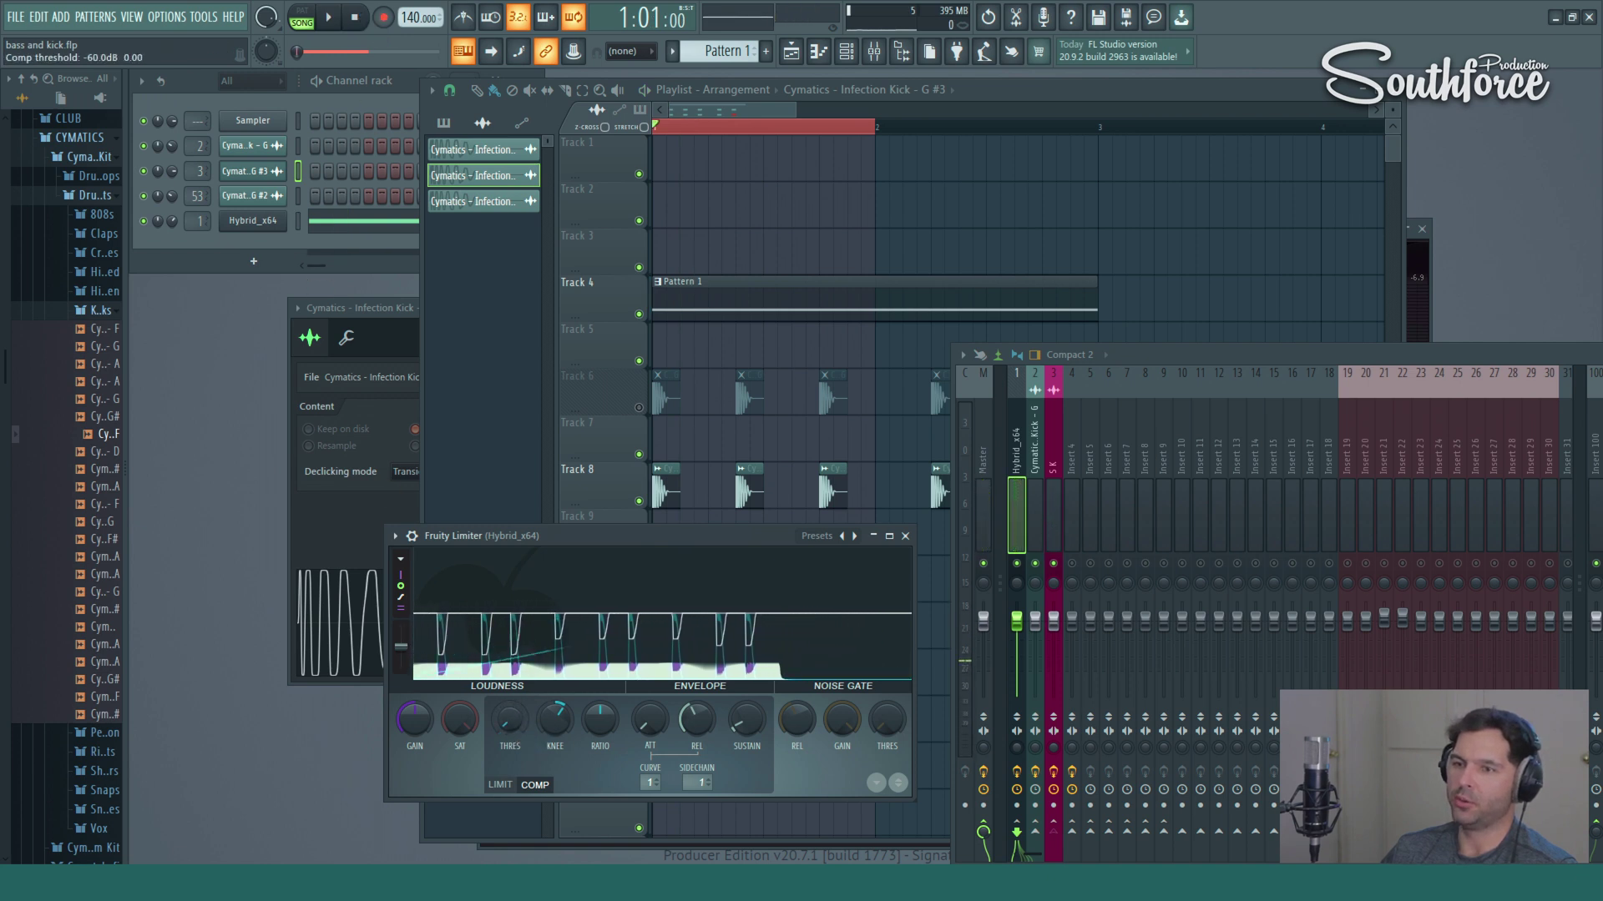
Set the bass limiter's compressor threshold to -41.6 dB and knee to 31%, and shift the limiter and mixer windows up-left.
{"action": "left_click_drag", "start_coordinate": [512, 718], "coordinate": [511, 718]}
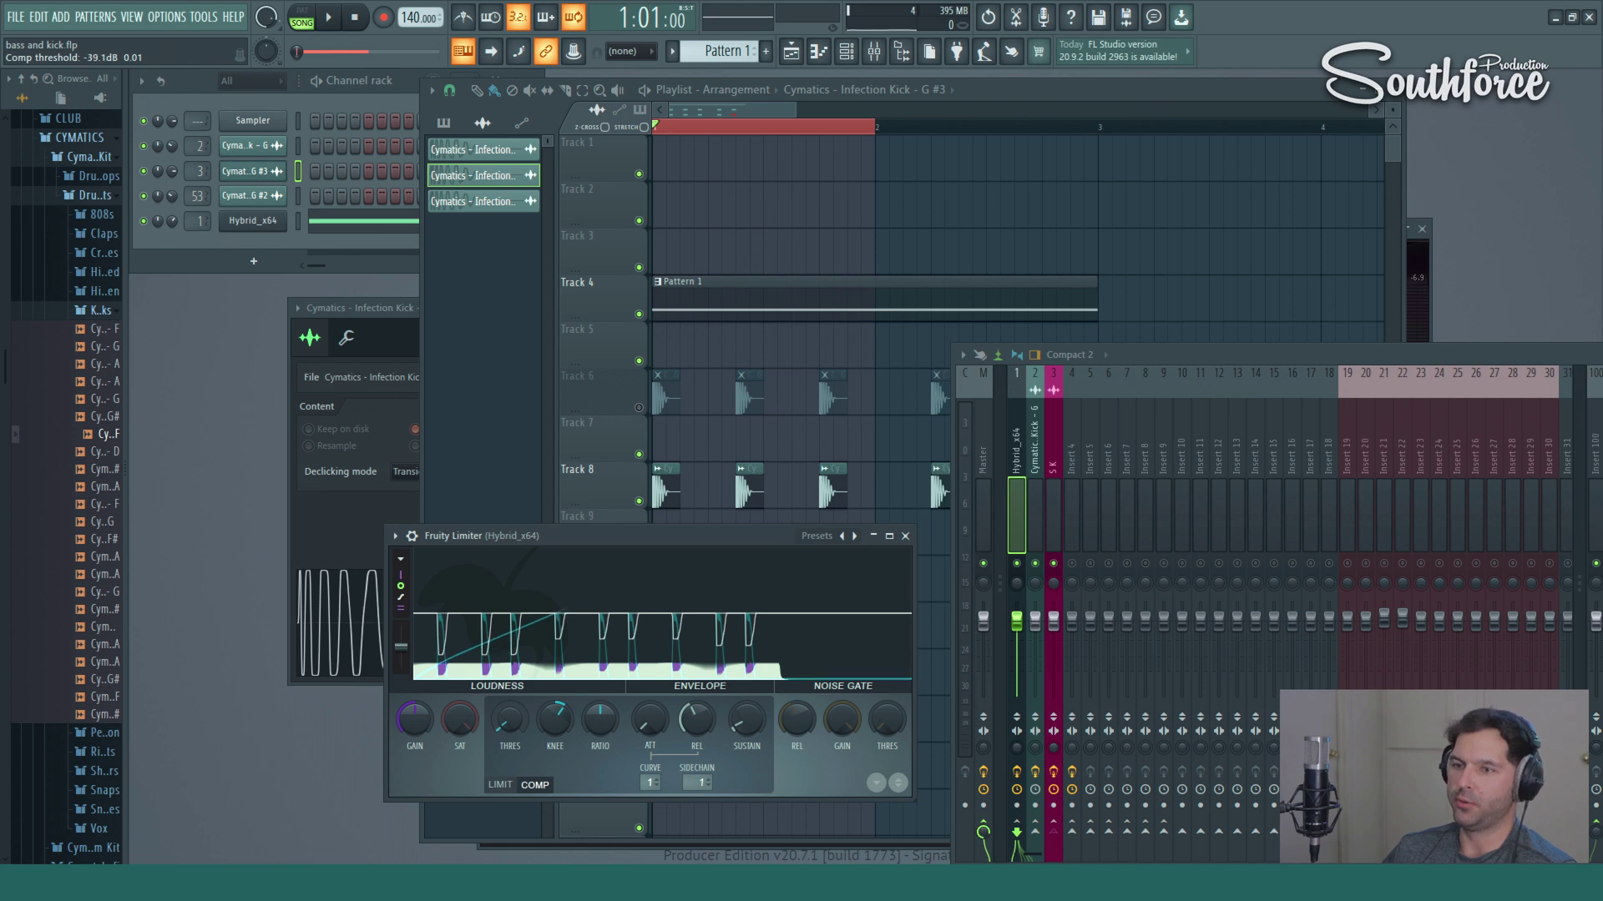
{"action": "left_click_drag", "start_coordinate": [506, 720], "coordinate": [505, 733]}
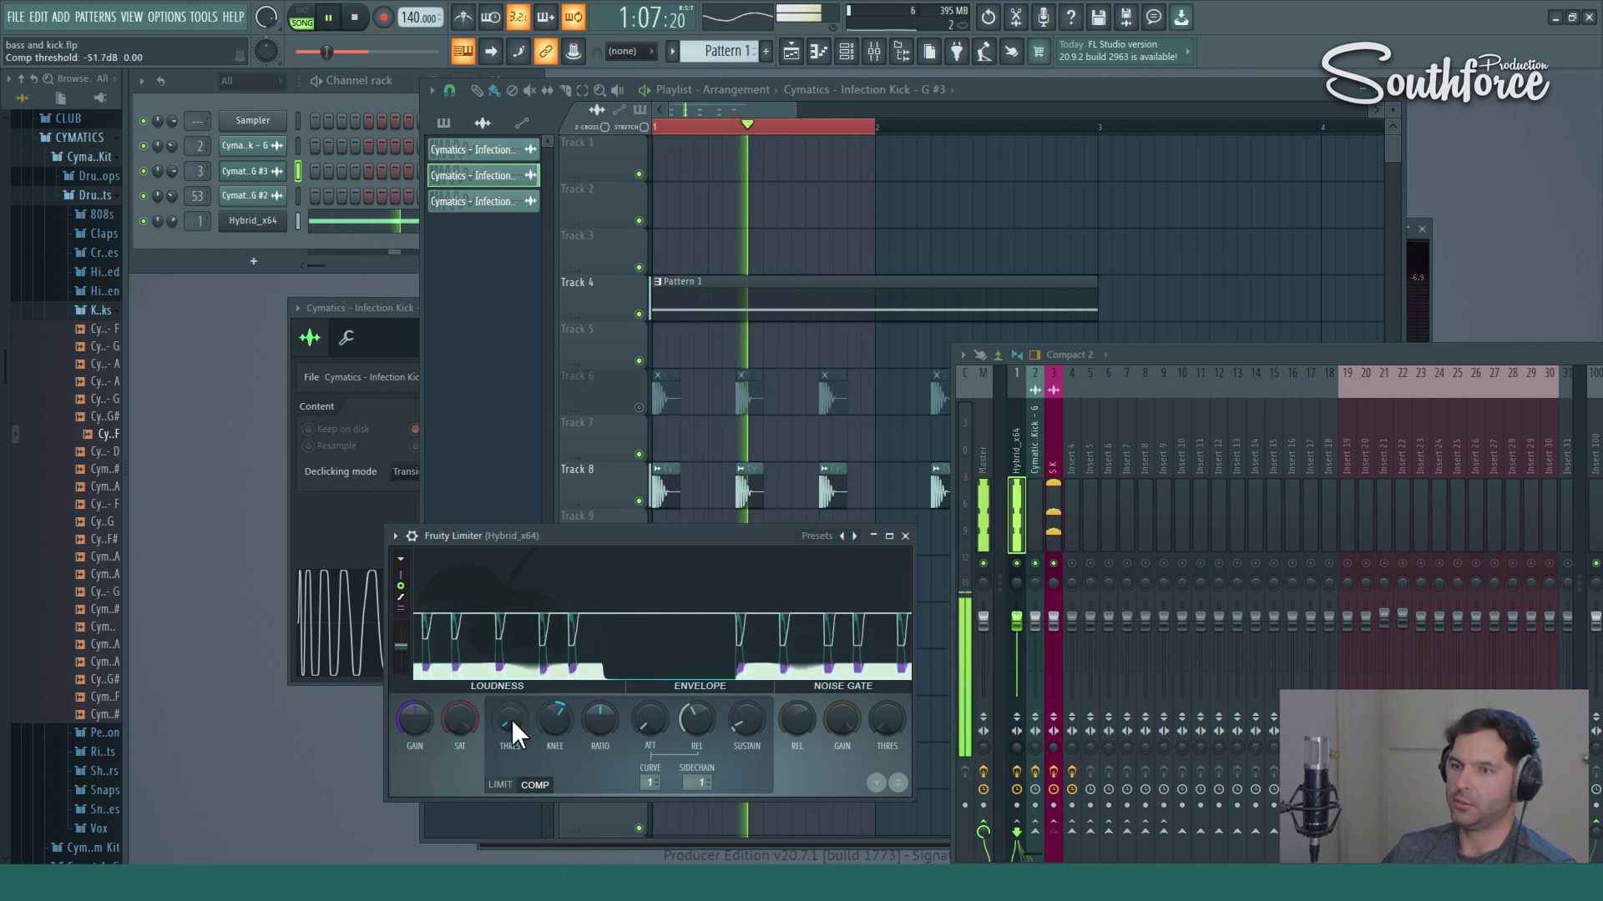
{"action": "left_click_drag", "start_coordinate": [555, 718], "coordinate": [555, 701]}
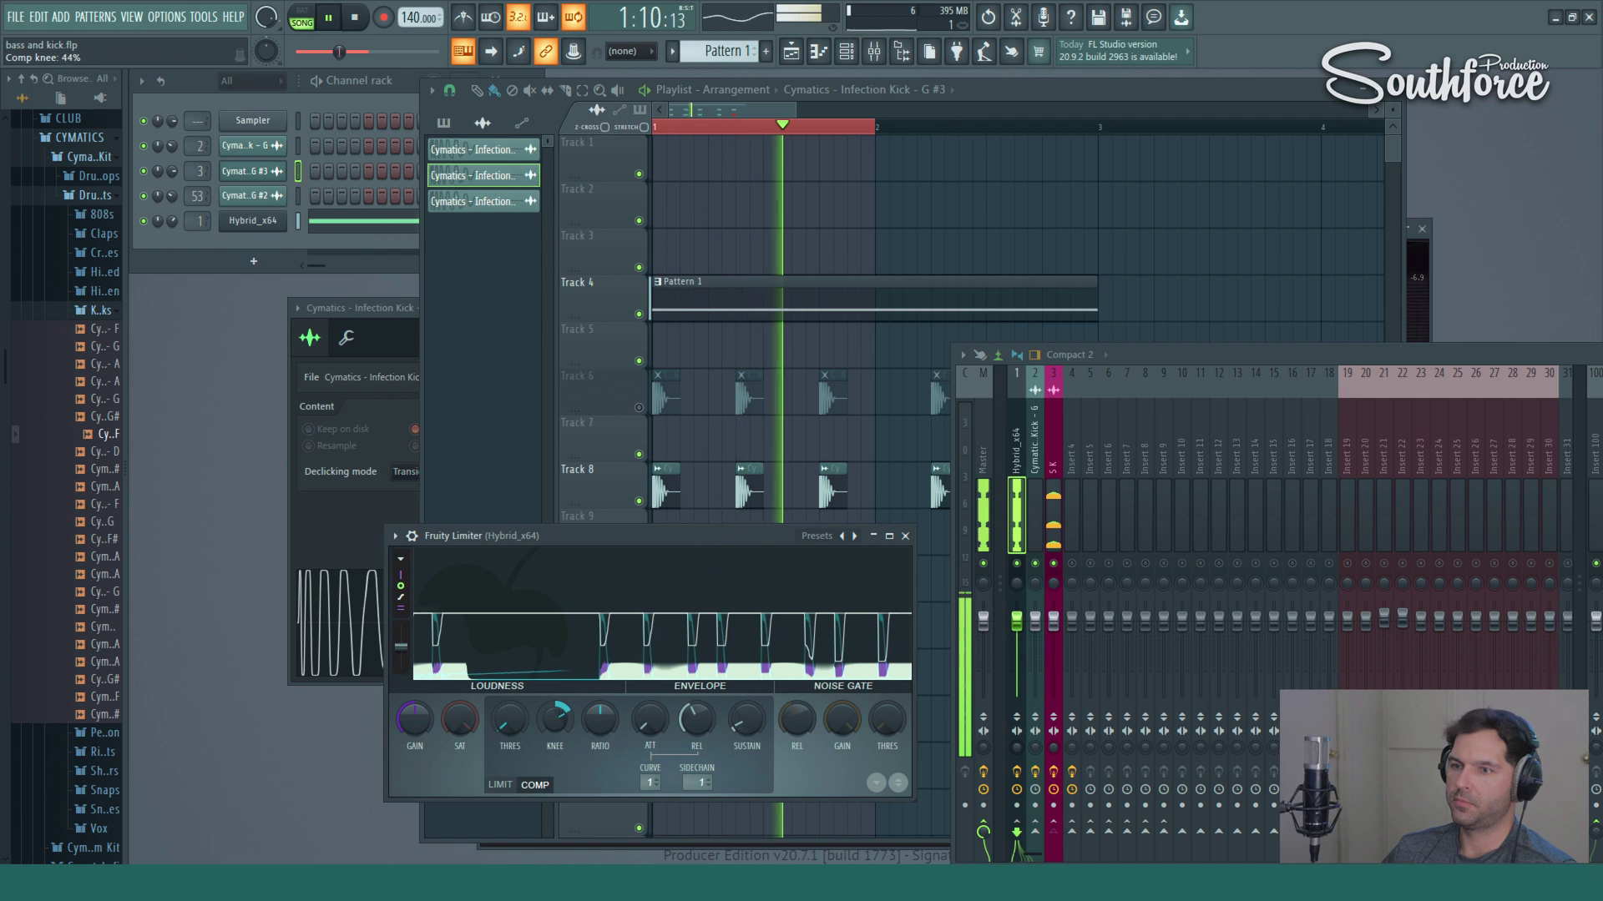
{"action": "left_click_drag", "start_coordinate": [559, 723], "coordinate": [559, 735]}
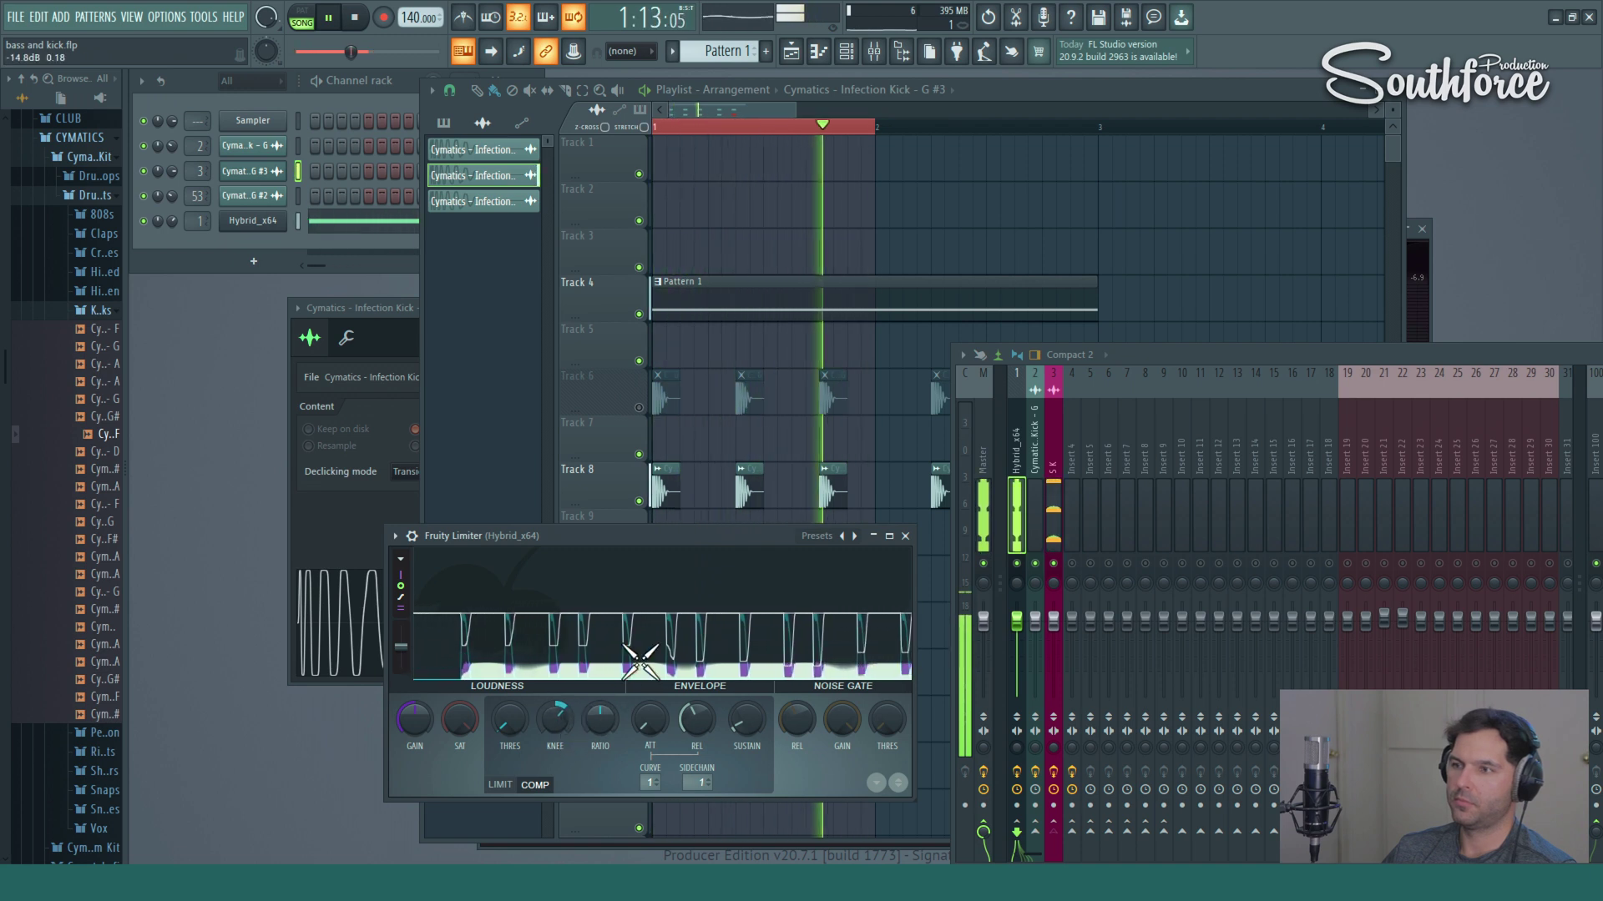
{"action": "left_click_drag", "start_coordinate": [760, 539], "coordinate": [645, 505]}
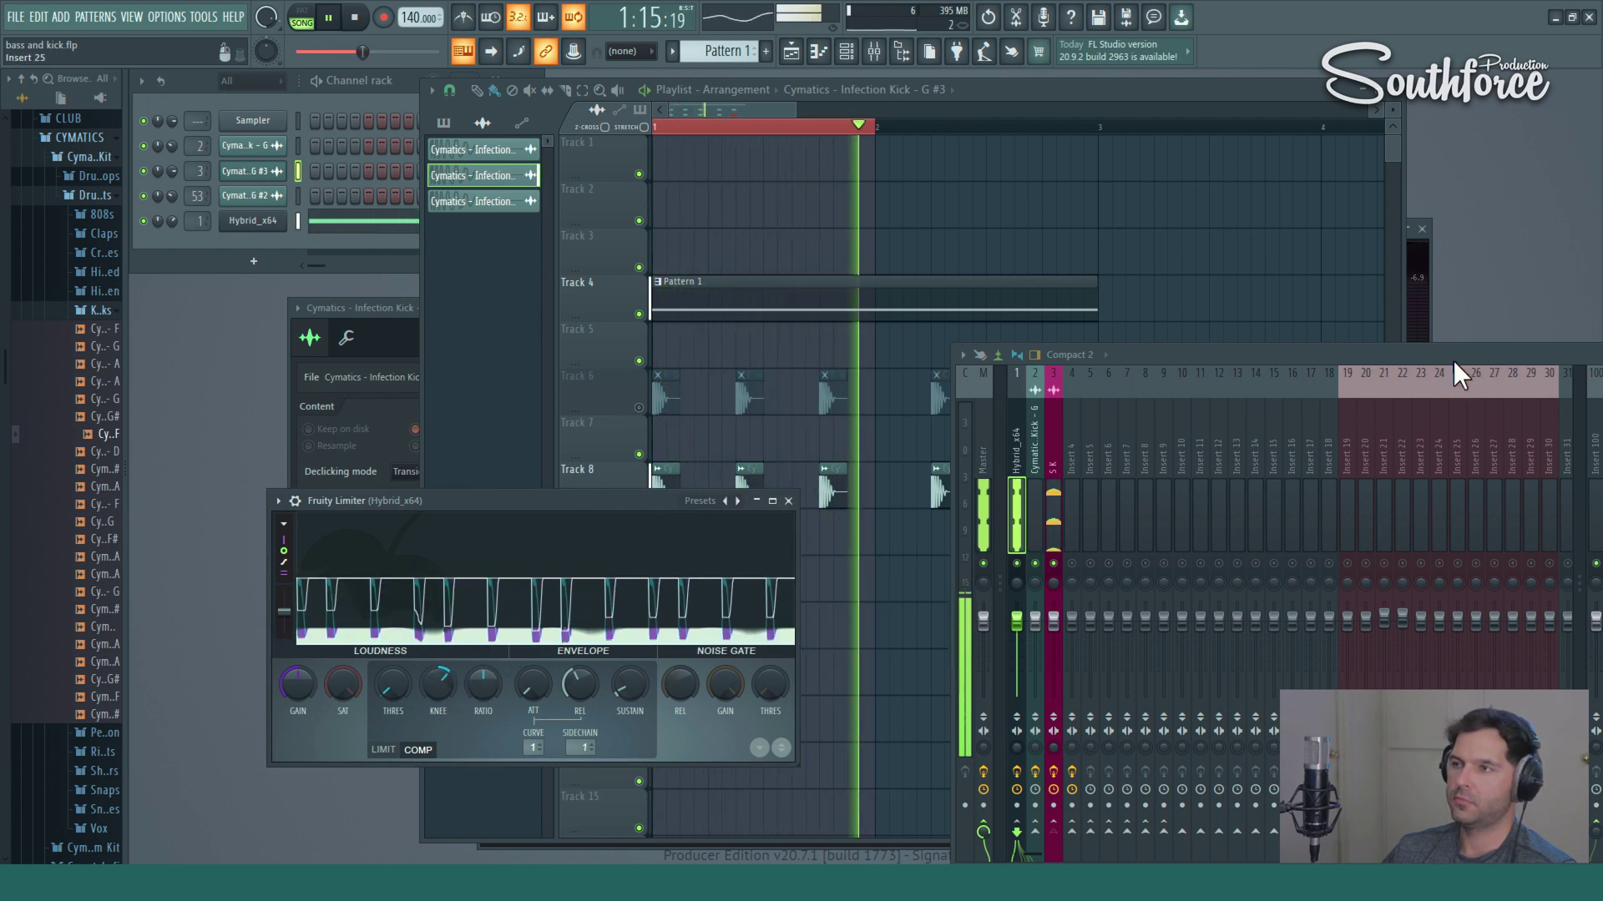
{"action": "left_click_drag", "start_coordinate": [1305, 358], "coordinate": [1211, 267]}
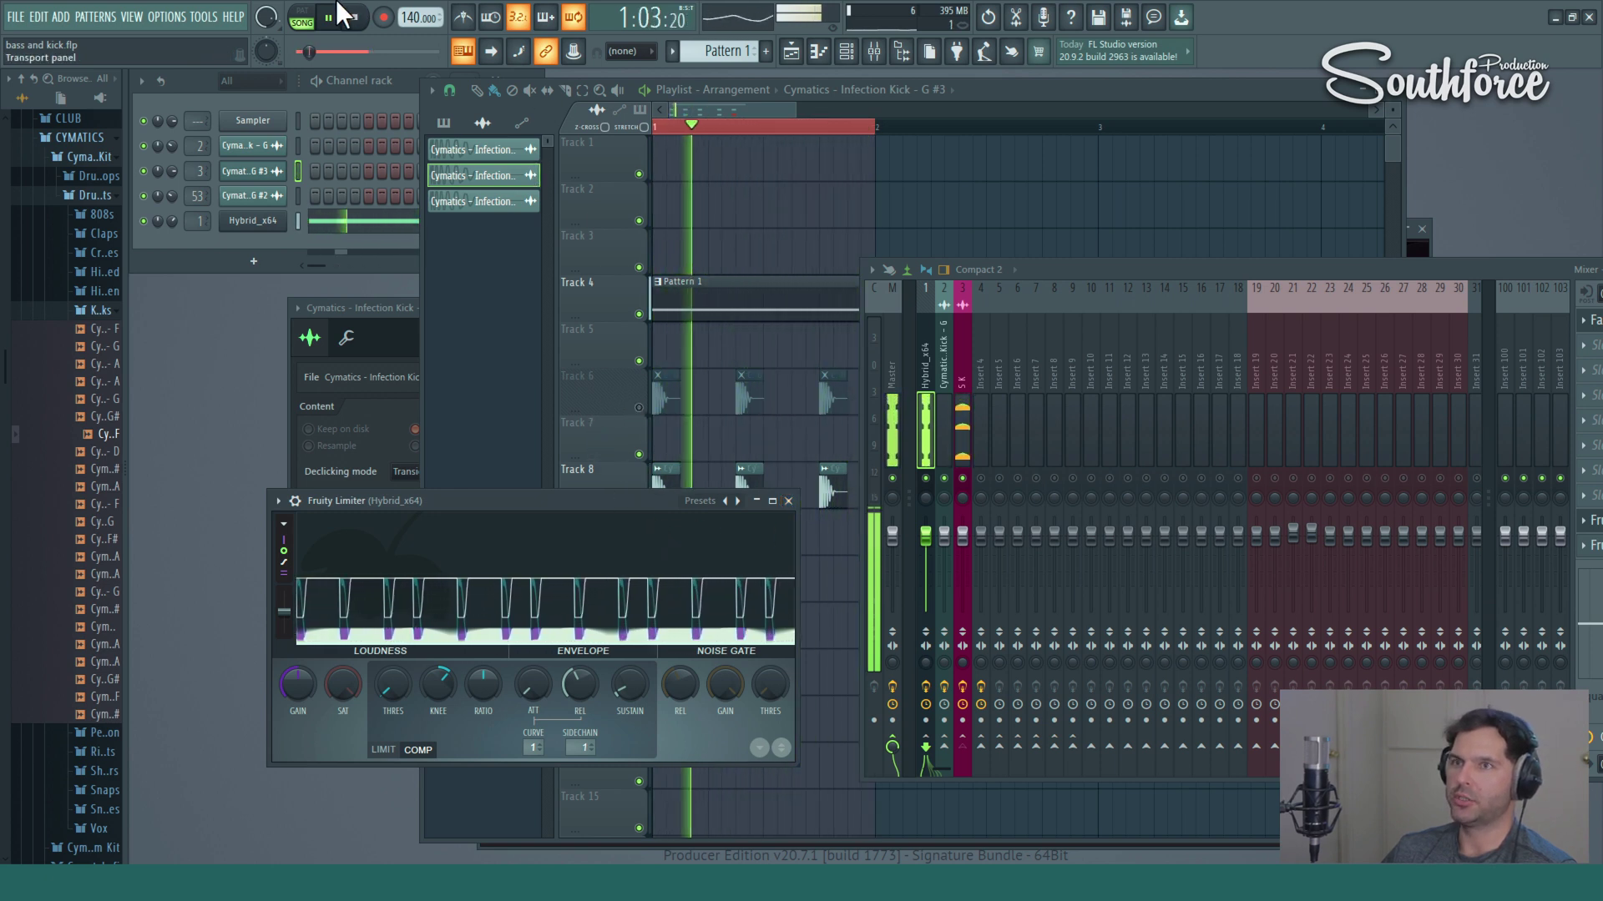
Unmute Track 6 in the playlist, then mute mixer insert 3 (S K) and bring the whole mixer into view.
{"action": "left_click", "coordinate": [640, 409]}
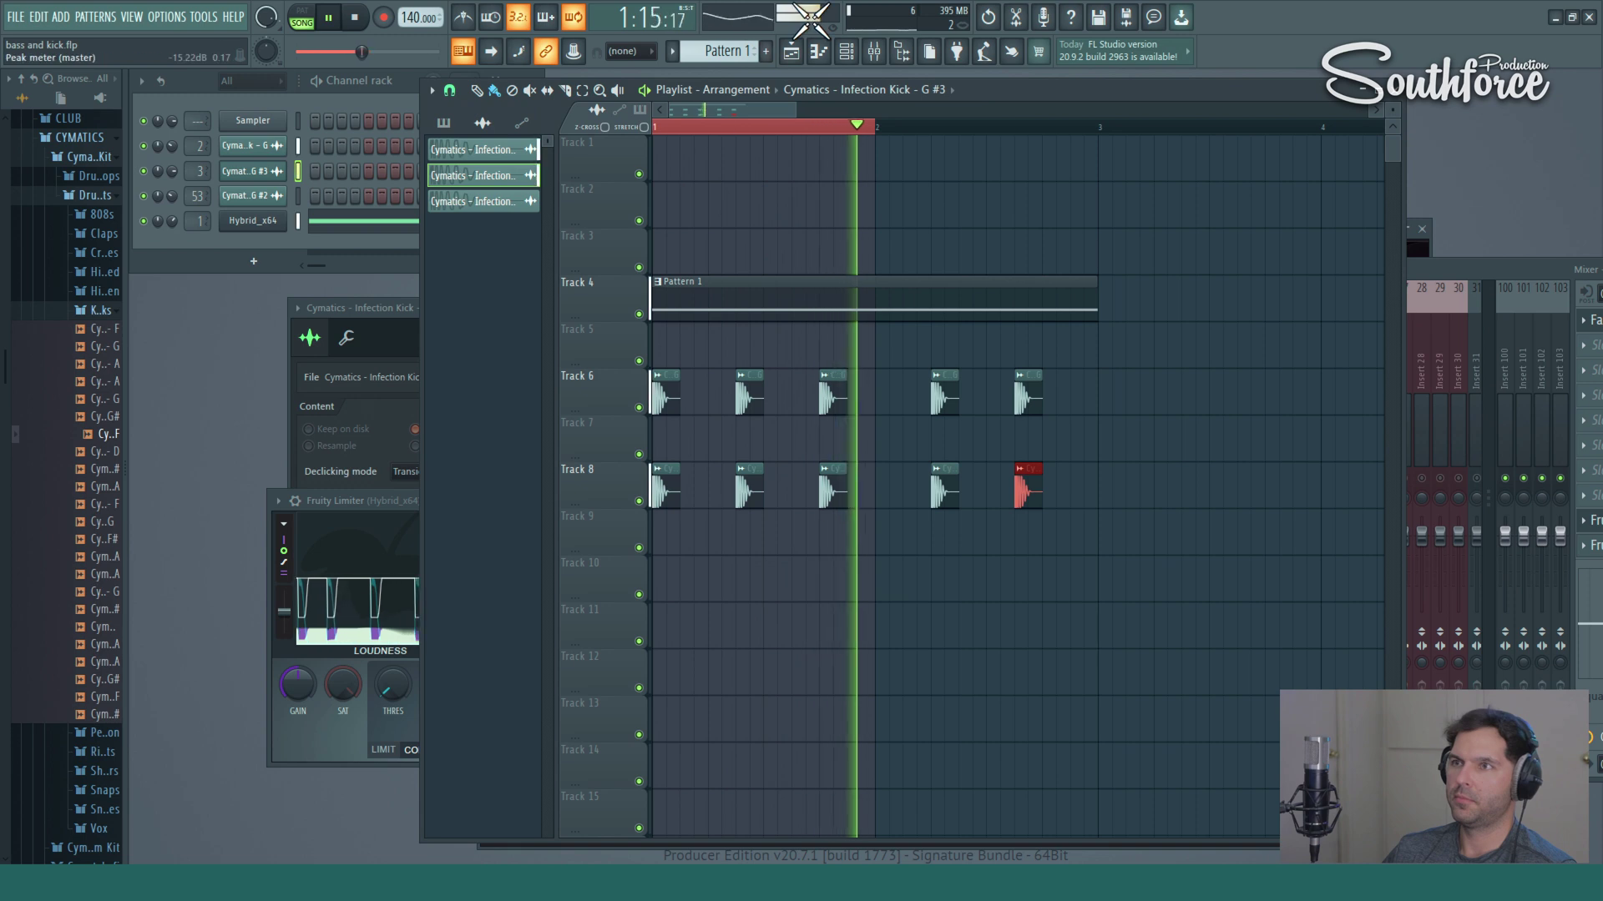
{"action": "left_click", "coordinate": [874, 51]}
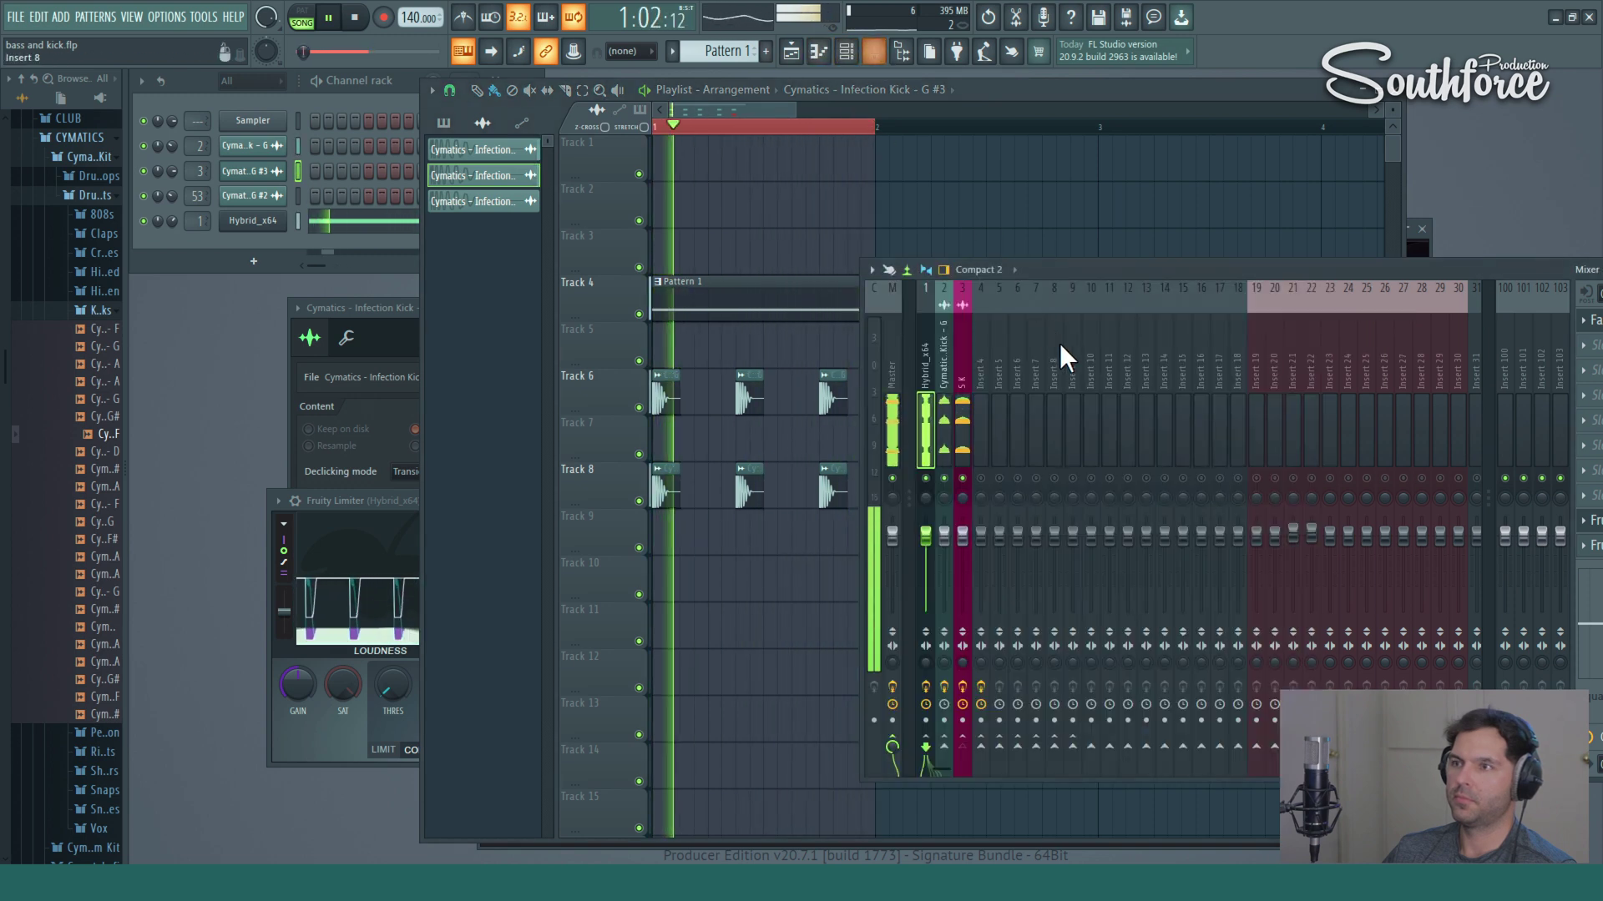
{"action": "left_click_drag", "start_coordinate": [1094, 276], "coordinate": [1293, 244]}
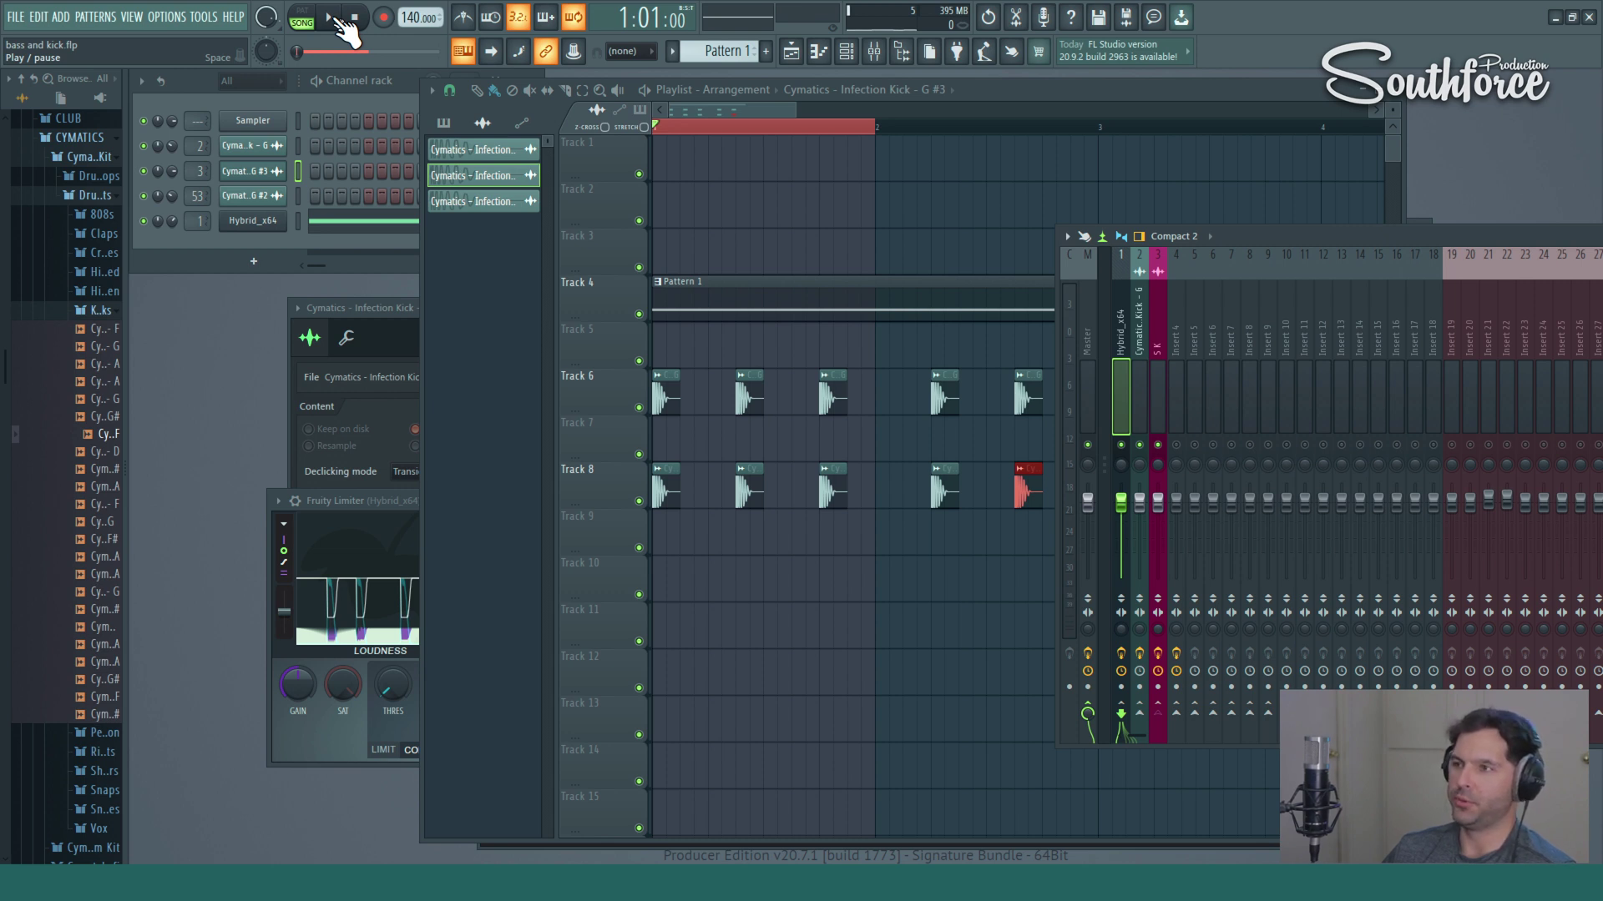
{"action": "left_click", "coordinate": [1159, 446]}
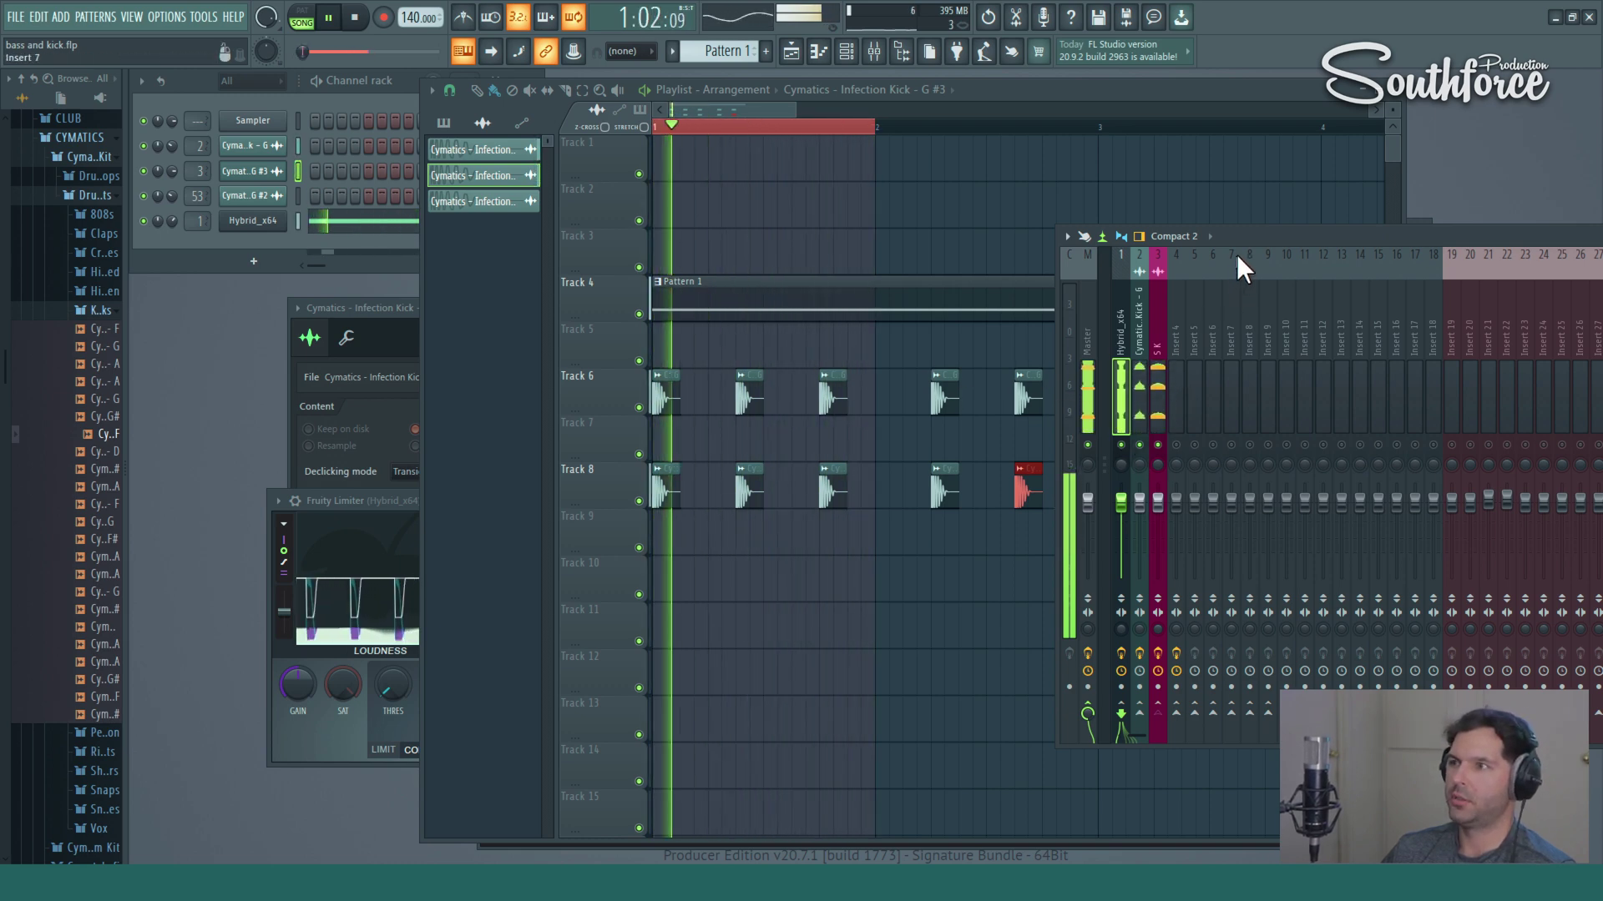
{"action": "left_click_drag", "start_coordinate": [1252, 236], "coordinate": [727, 222]}
Move the bass Fruity Limiter over the mixer, ease its knee to about 32%, and raise its gain to about 1.3 dB.
{"action": "left_click", "coordinate": [1319, 485]}
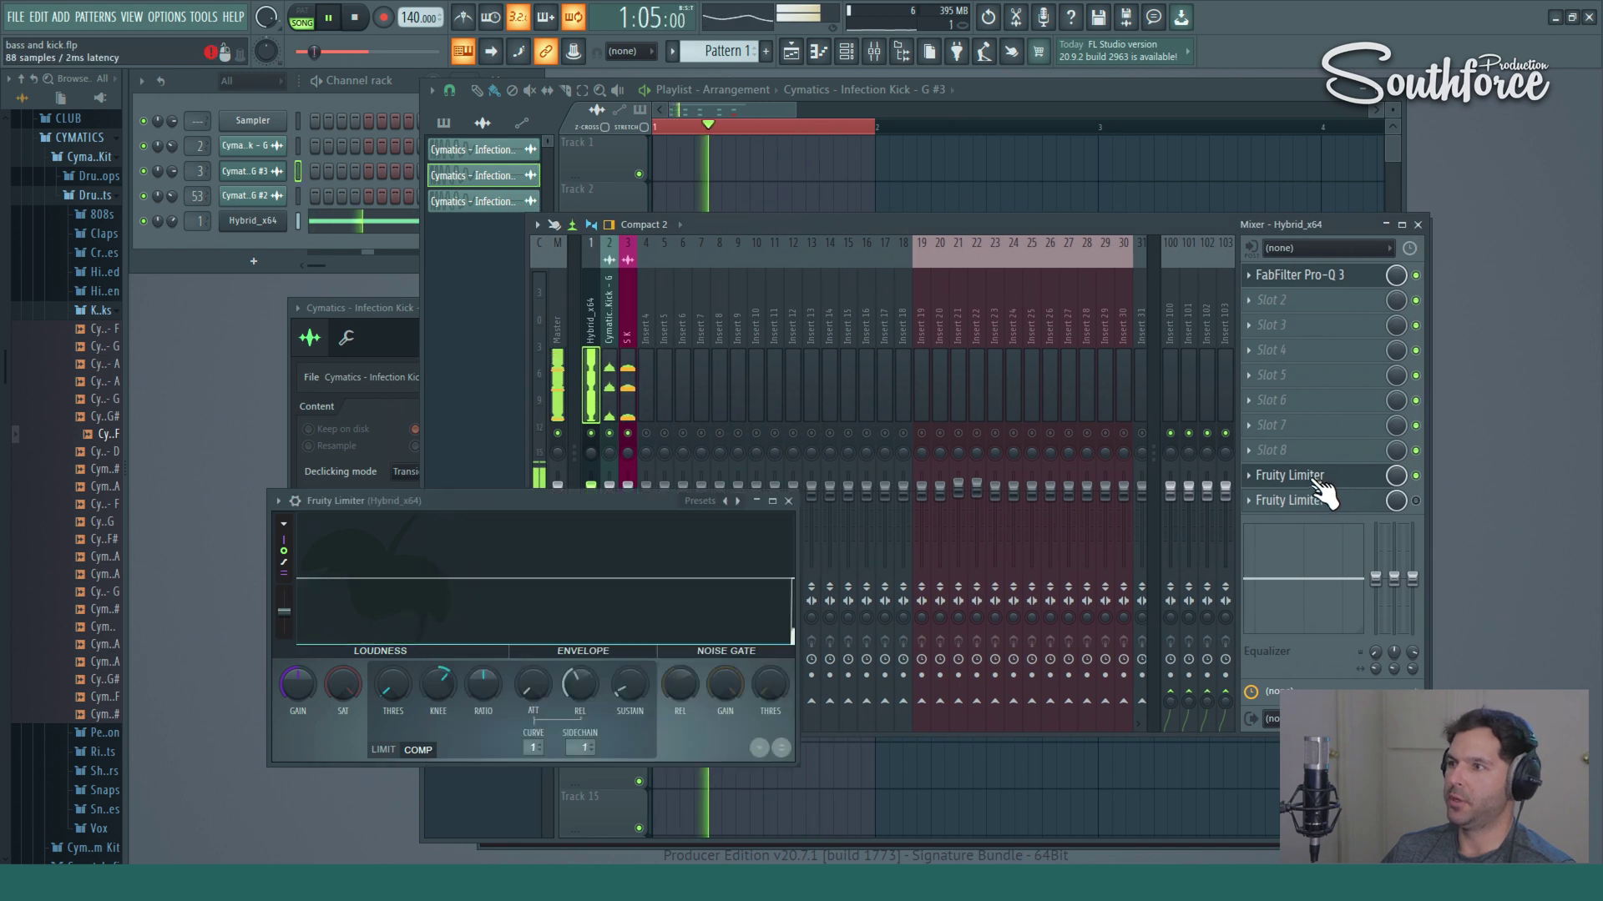
{"action": "left_click_drag", "start_coordinate": [553, 508], "coordinate": [1003, 416]}
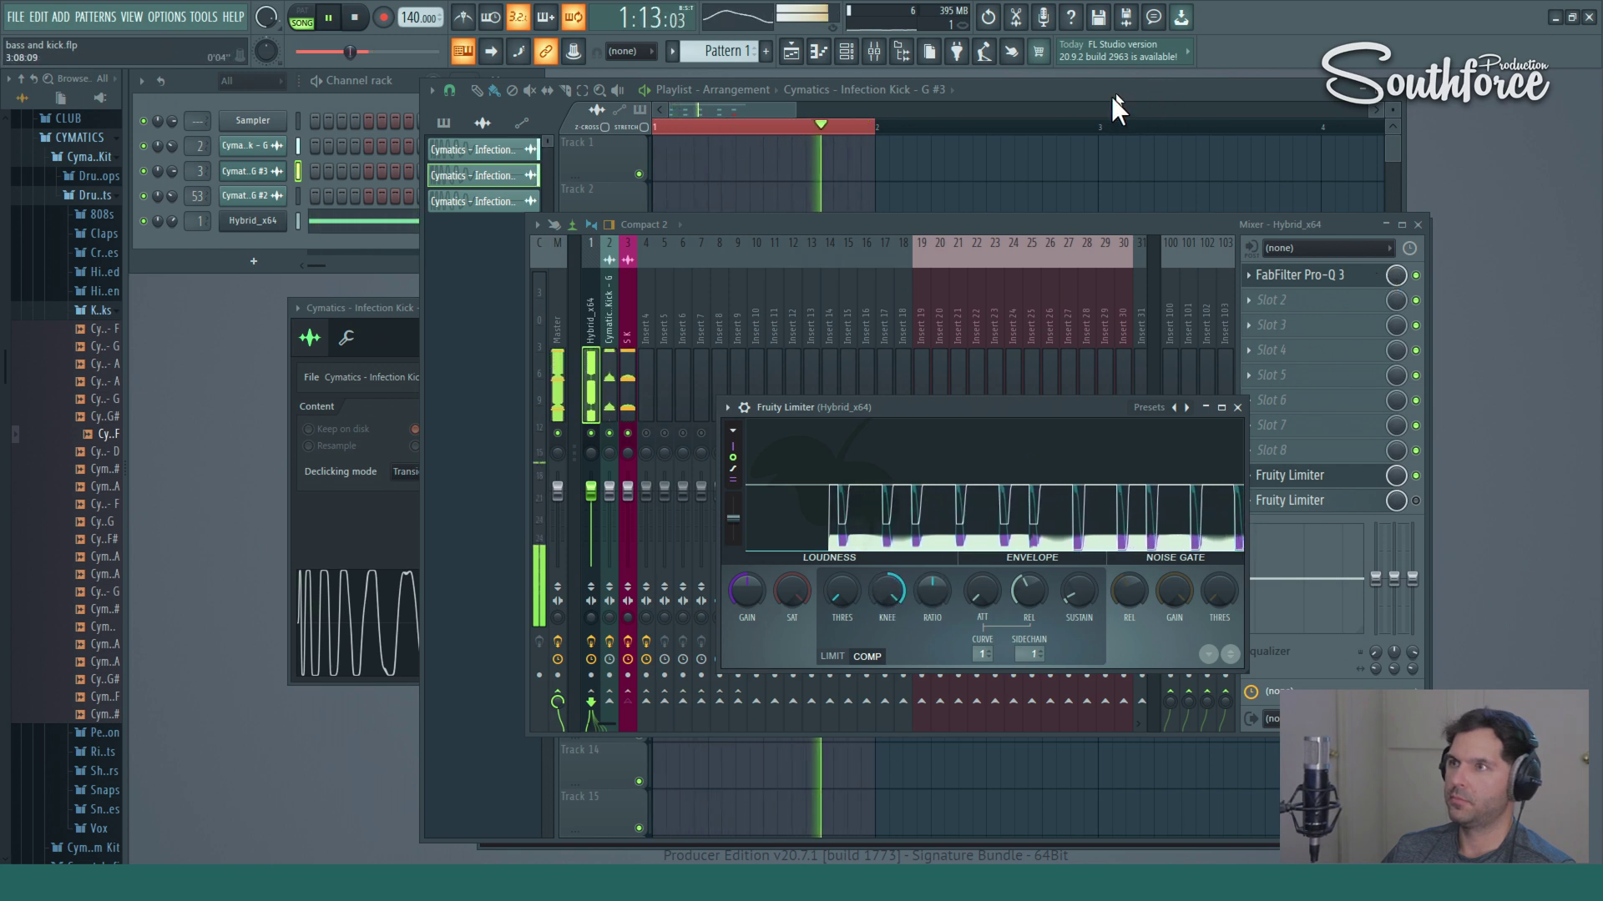
{"action": "left_click_drag", "start_coordinate": [870, 598], "coordinate": [869, 634]}
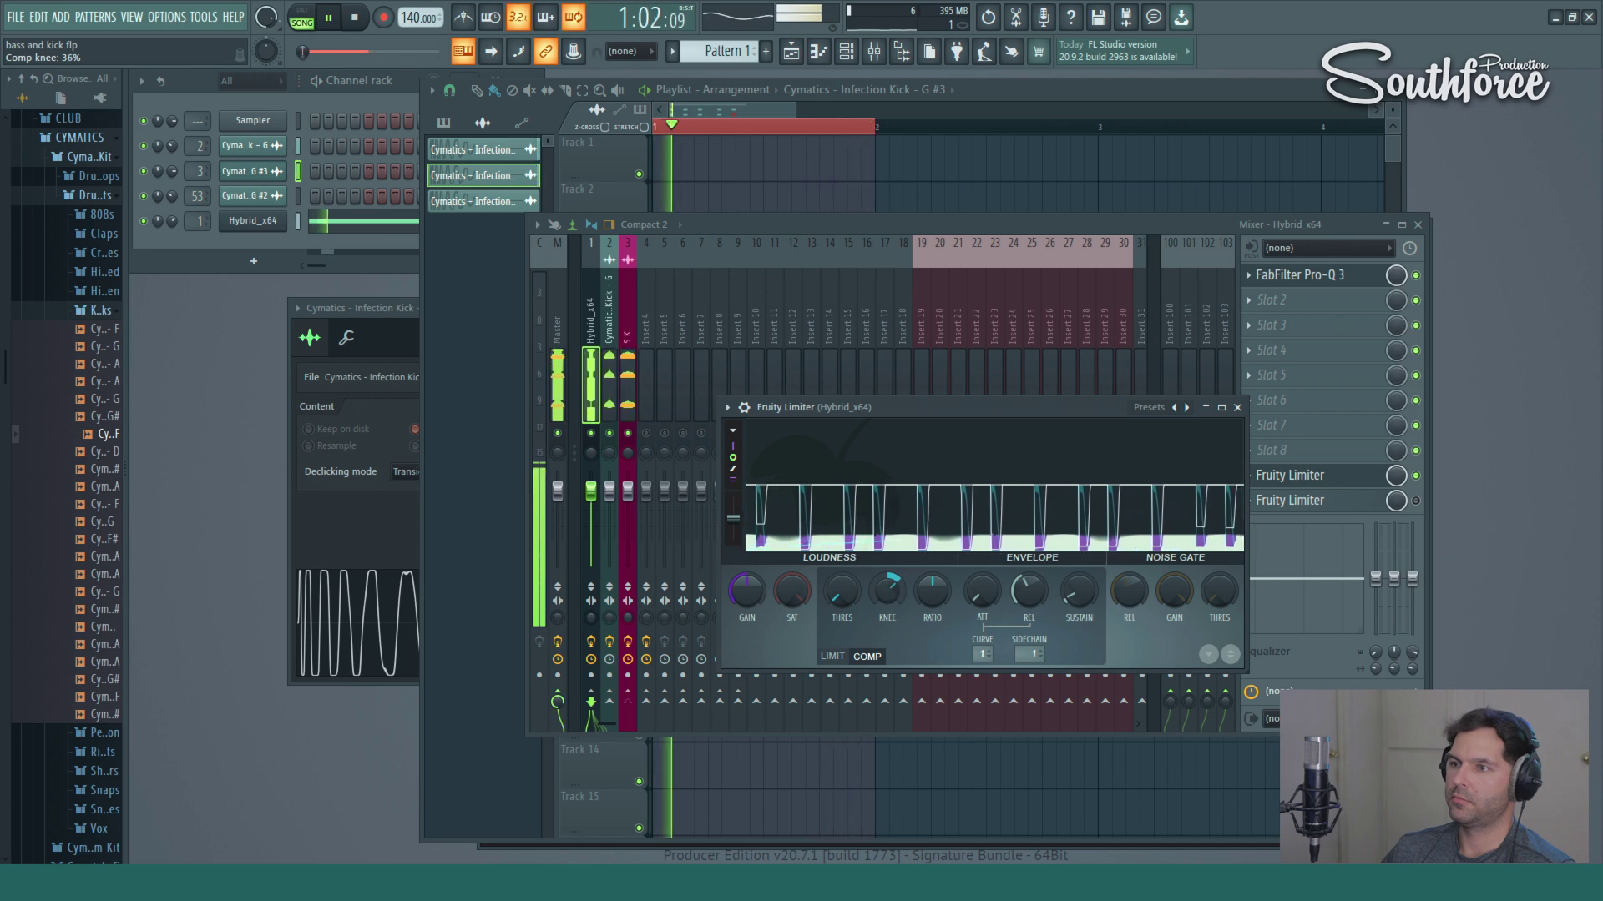
{"action": "scroll", "coordinate": [890, 584], "scroll_direction": "up", "scroll_amount": 2}
{"action": "scroll", "coordinate": [893, 586], "scroll_direction": "down", "scroll_amount": 3}
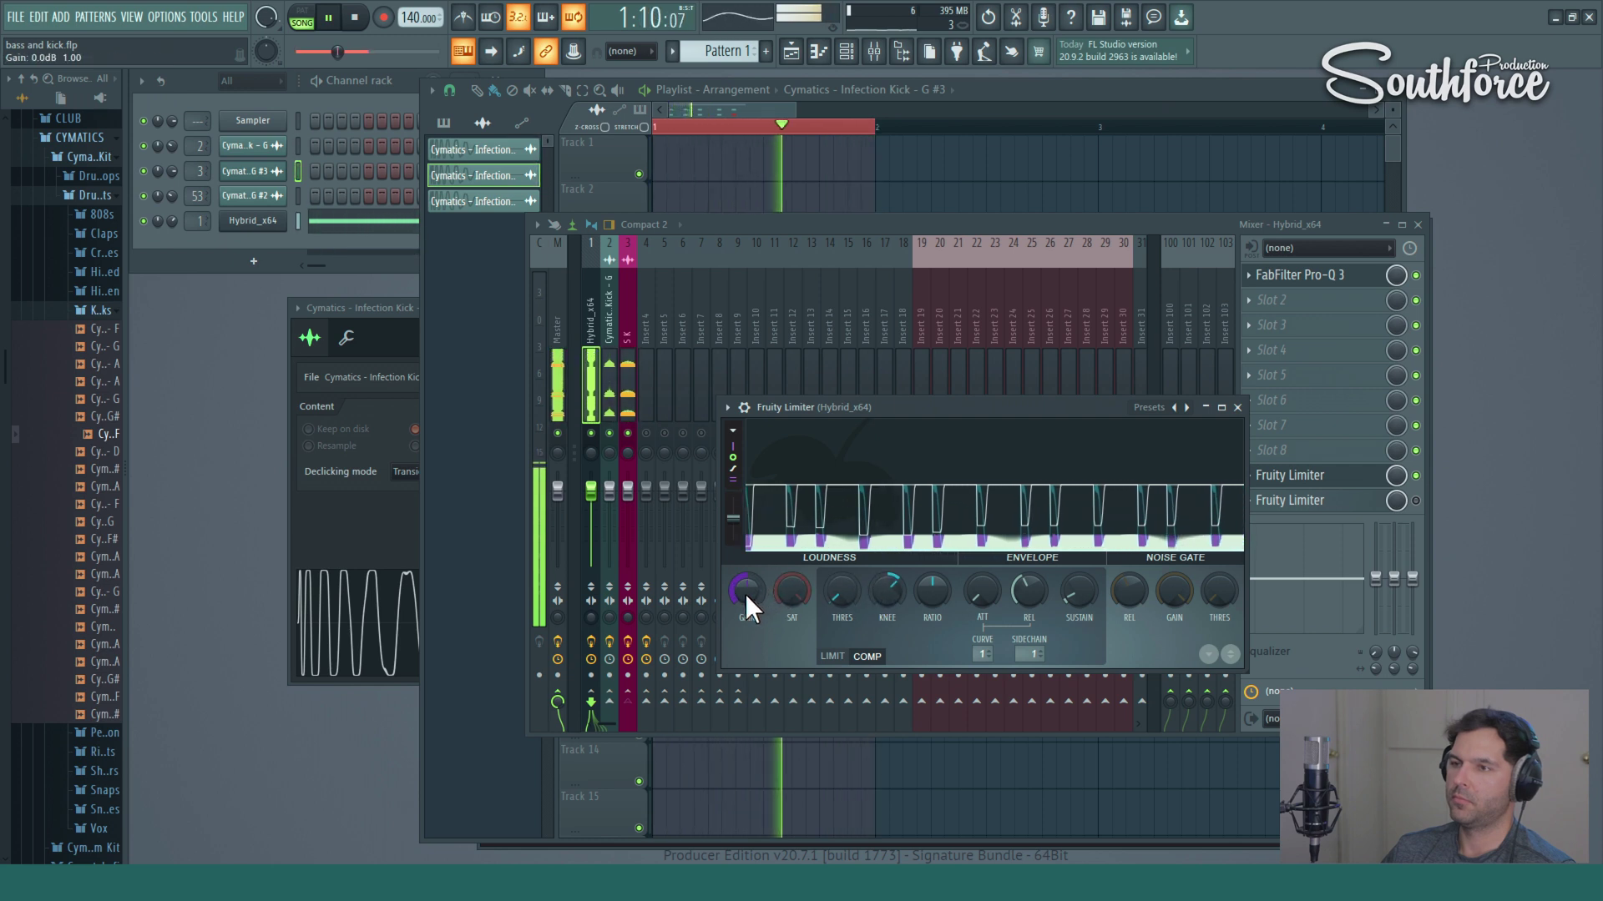
{"action": "left_click_drag", "start_coordinate": [746, 592], "coordinate": [746, 575]}
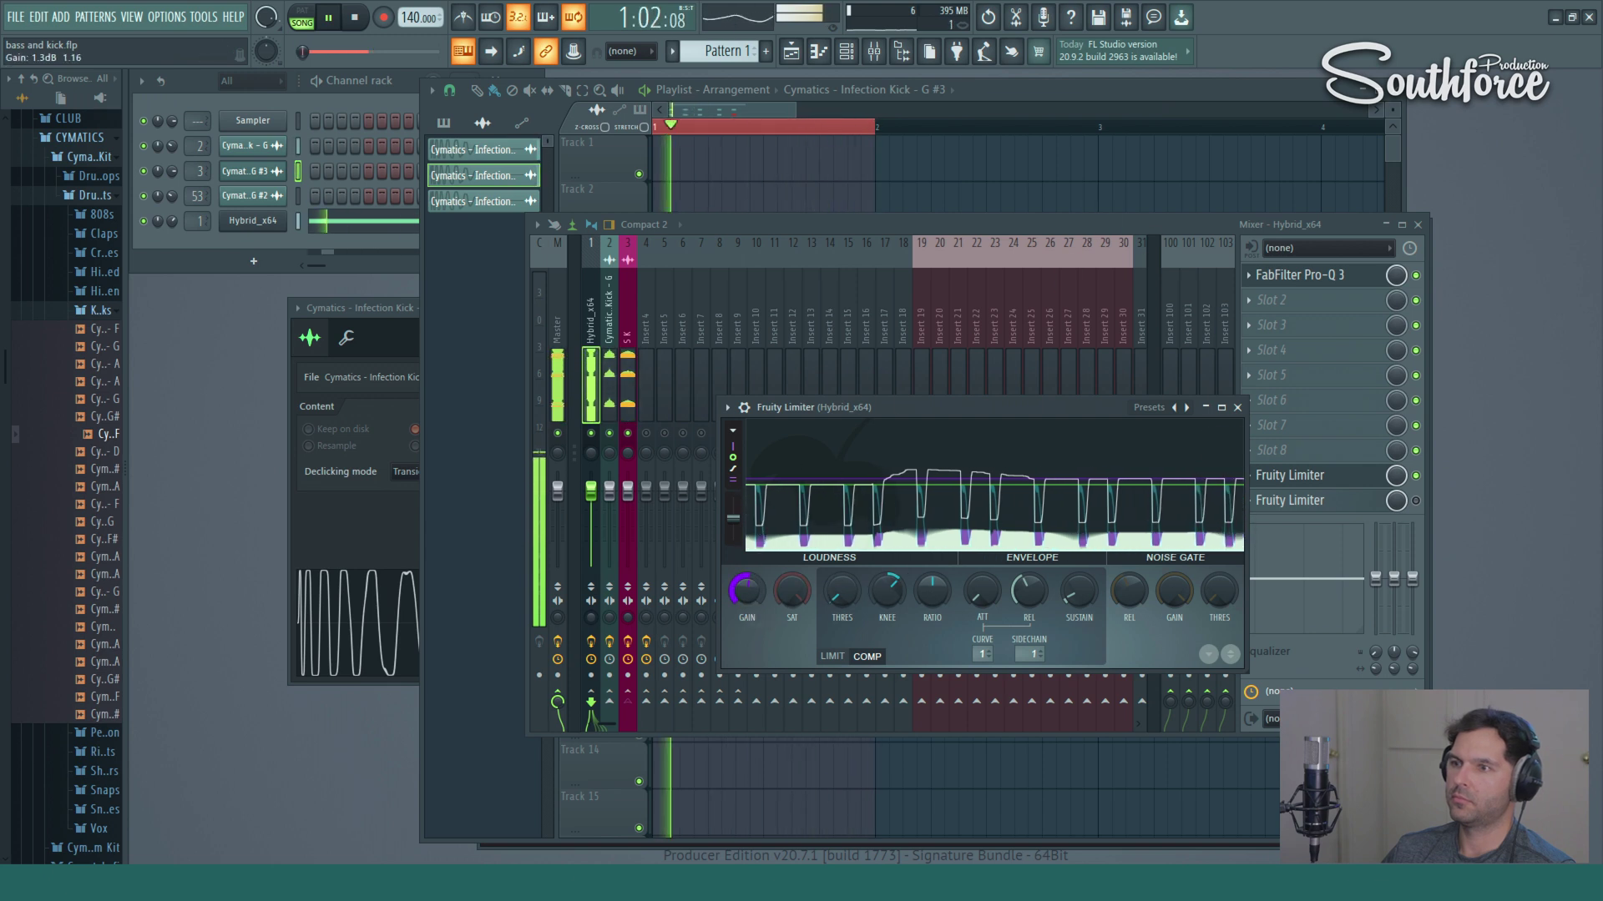
Open the S K kick's Pro-Q 3 and add a bell boost of about +2.5 dB near 70 Hz.
{"action": "left_click", "coordinate": [629, 378]}
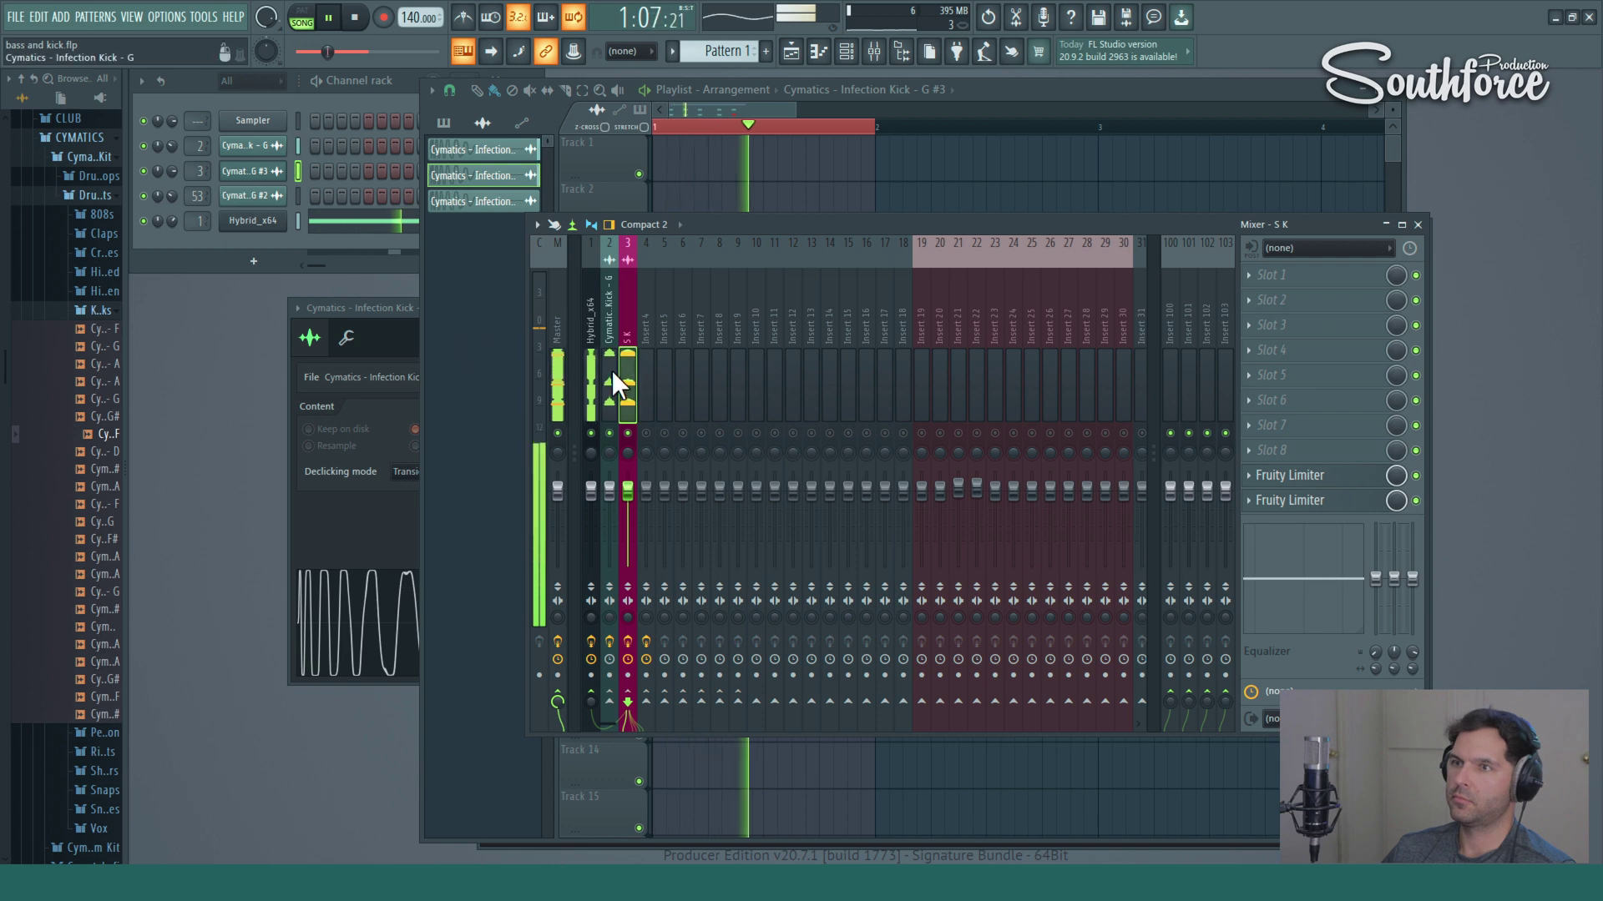
{"action": "left_click", "coordinate": [611, 370]}
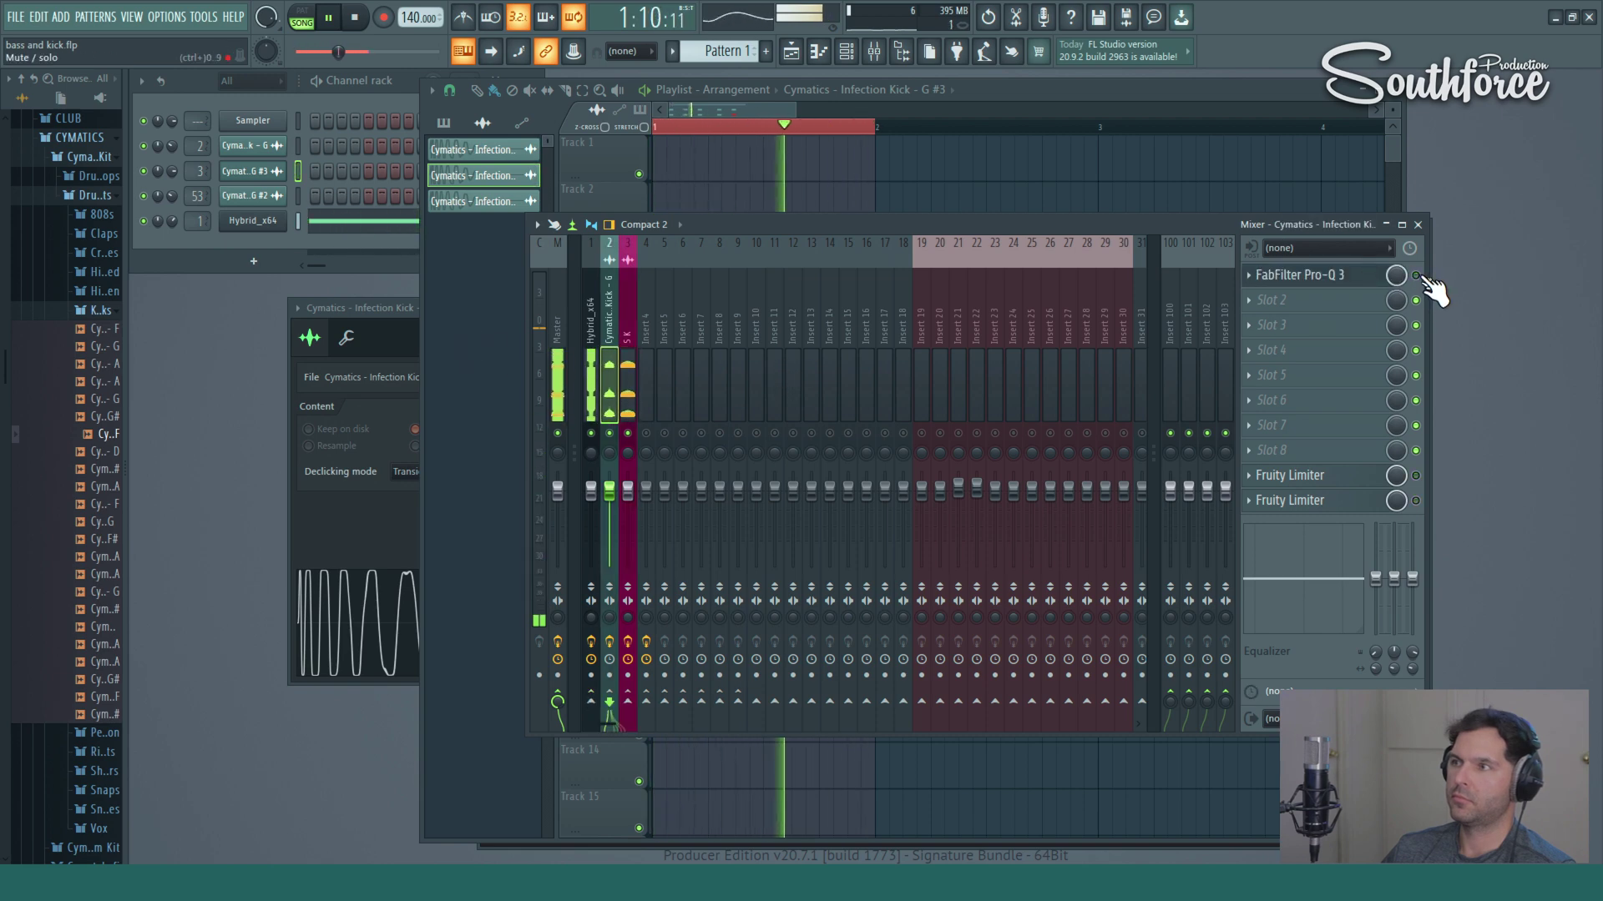
{"action": "left_click", "coordinate": [1357, 282]}
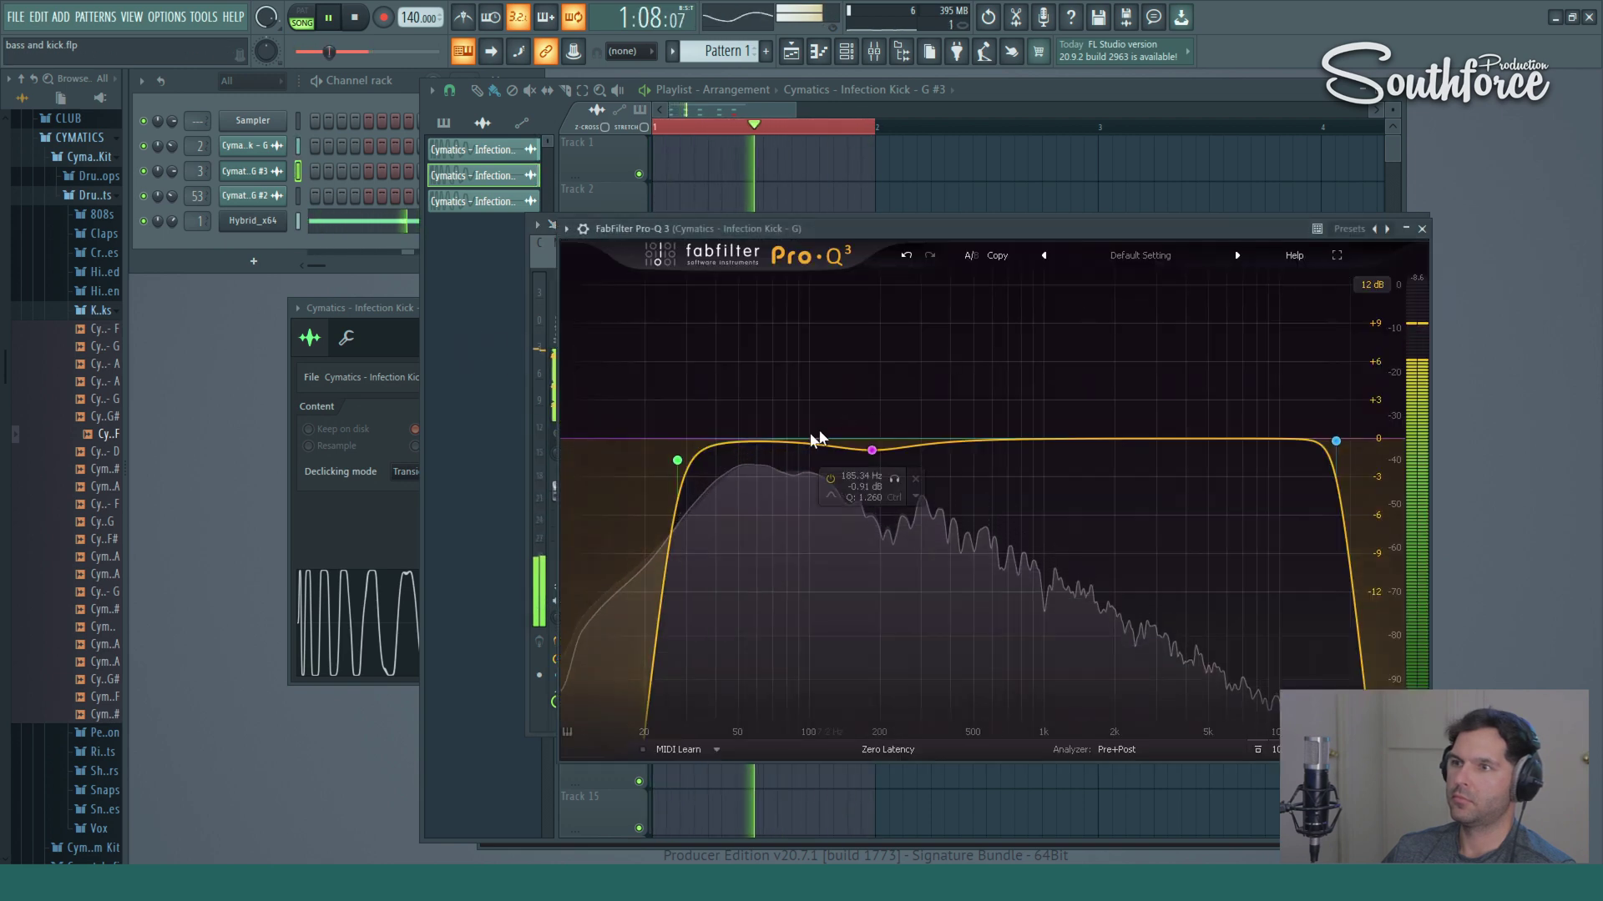
{"action": "left_click", "coordinate": [657, 461]}
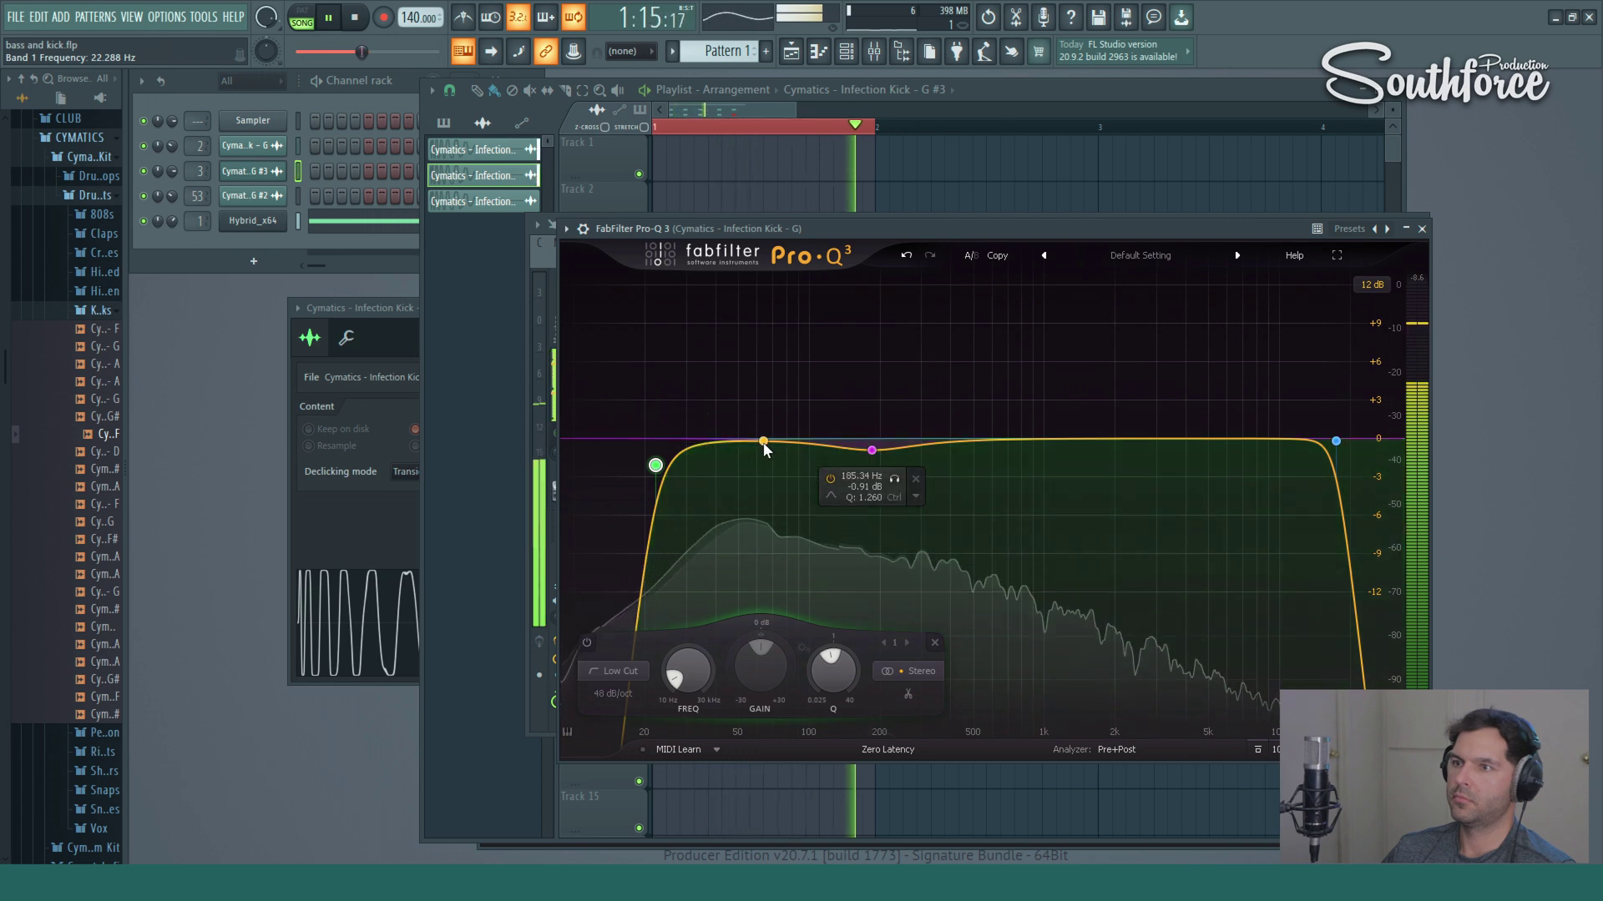
{"action": "left_click_drag", "start_coordinate": [762, 443], "coordinate": [775, 411]}
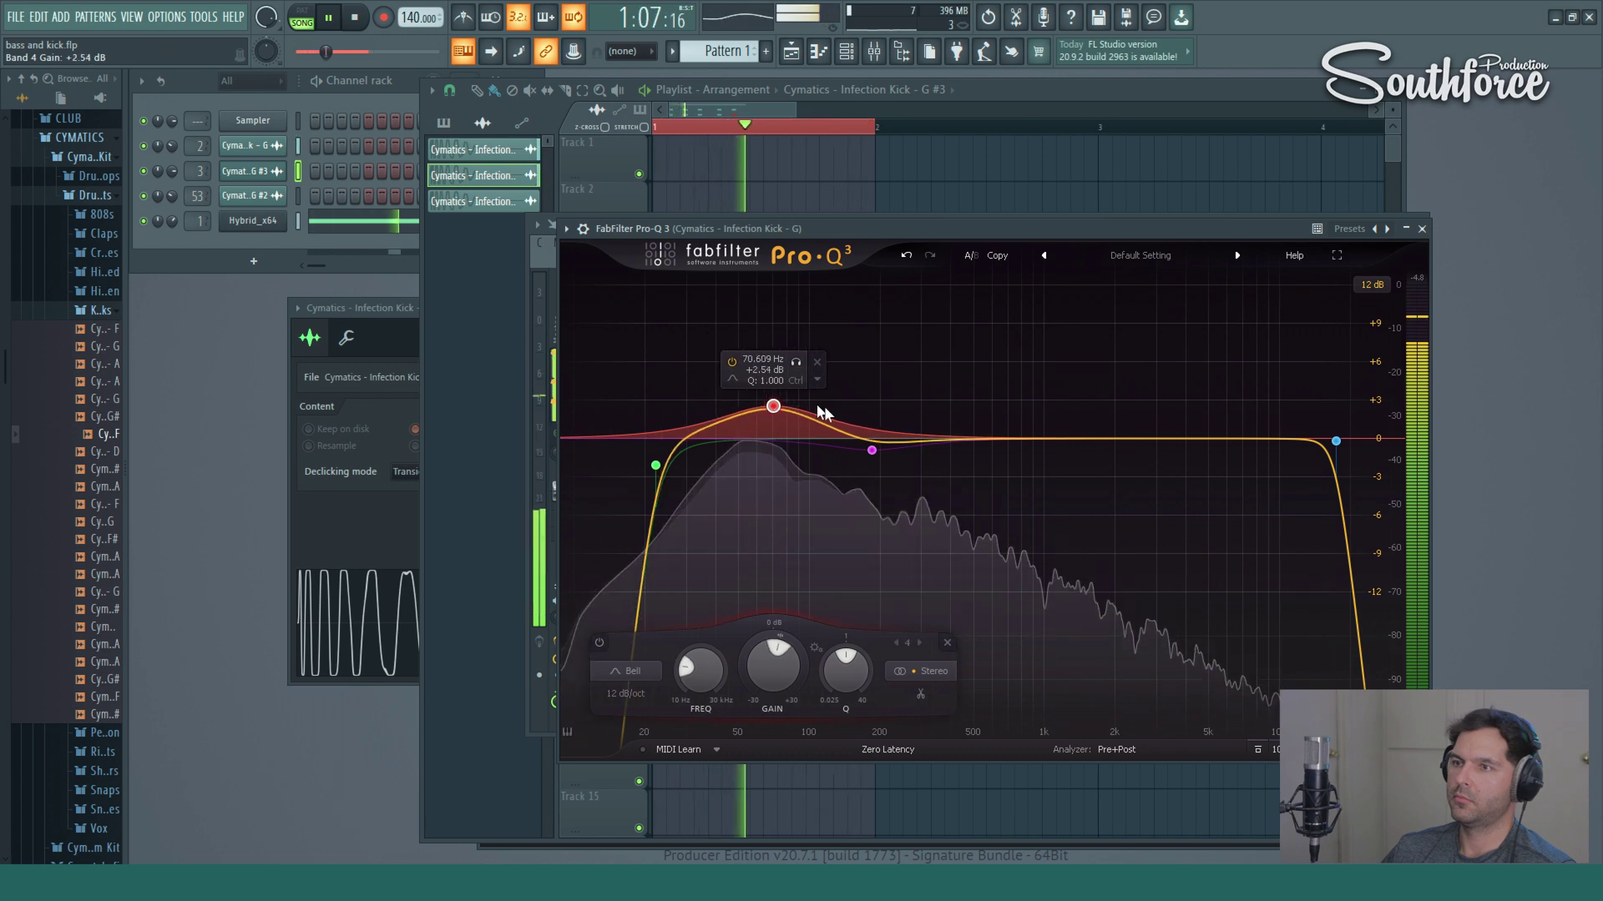
Move the kick EQ's high cut to about 19 kHz, close it, and select the Hybrid_x64 track.
{"action": "left_click", "coordinate": [1335, 441]}
{"action": "mouse_move", "coordinate": [1334, 443]}
{"action": "left_mouse_down"}
{"action": "mouse_move", "coordinate": [1138, 463]}
{"action": "mouse_move", "coordinate": [1344, 458]}
{"action": "left_mouse_up"}
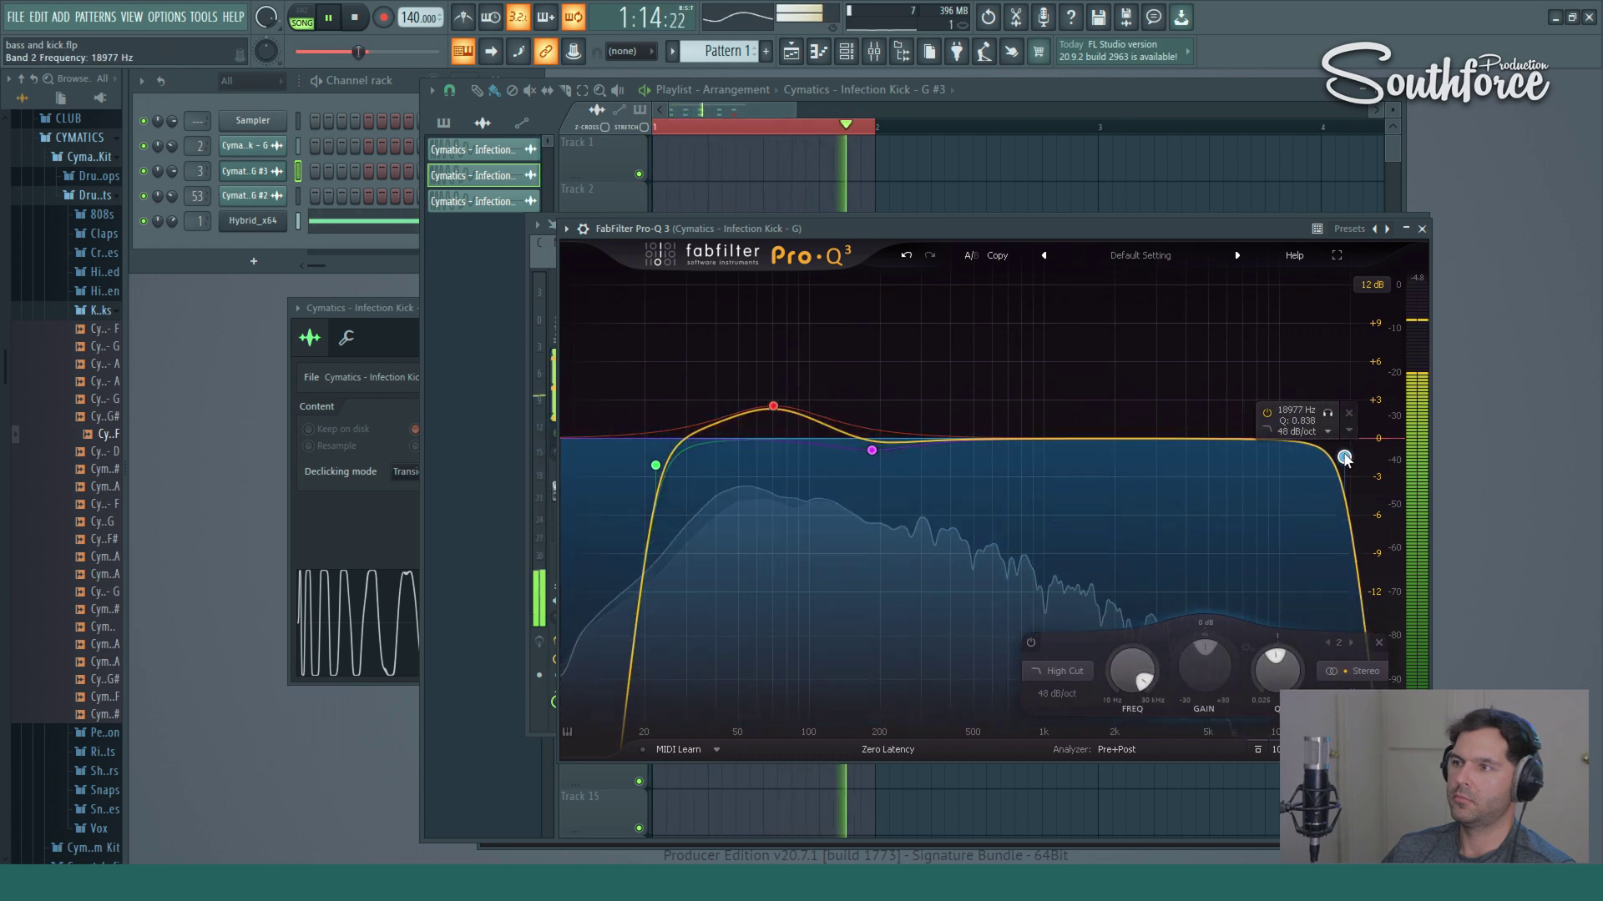
{"action": "left_click", "coordinate": [1422, 228]}
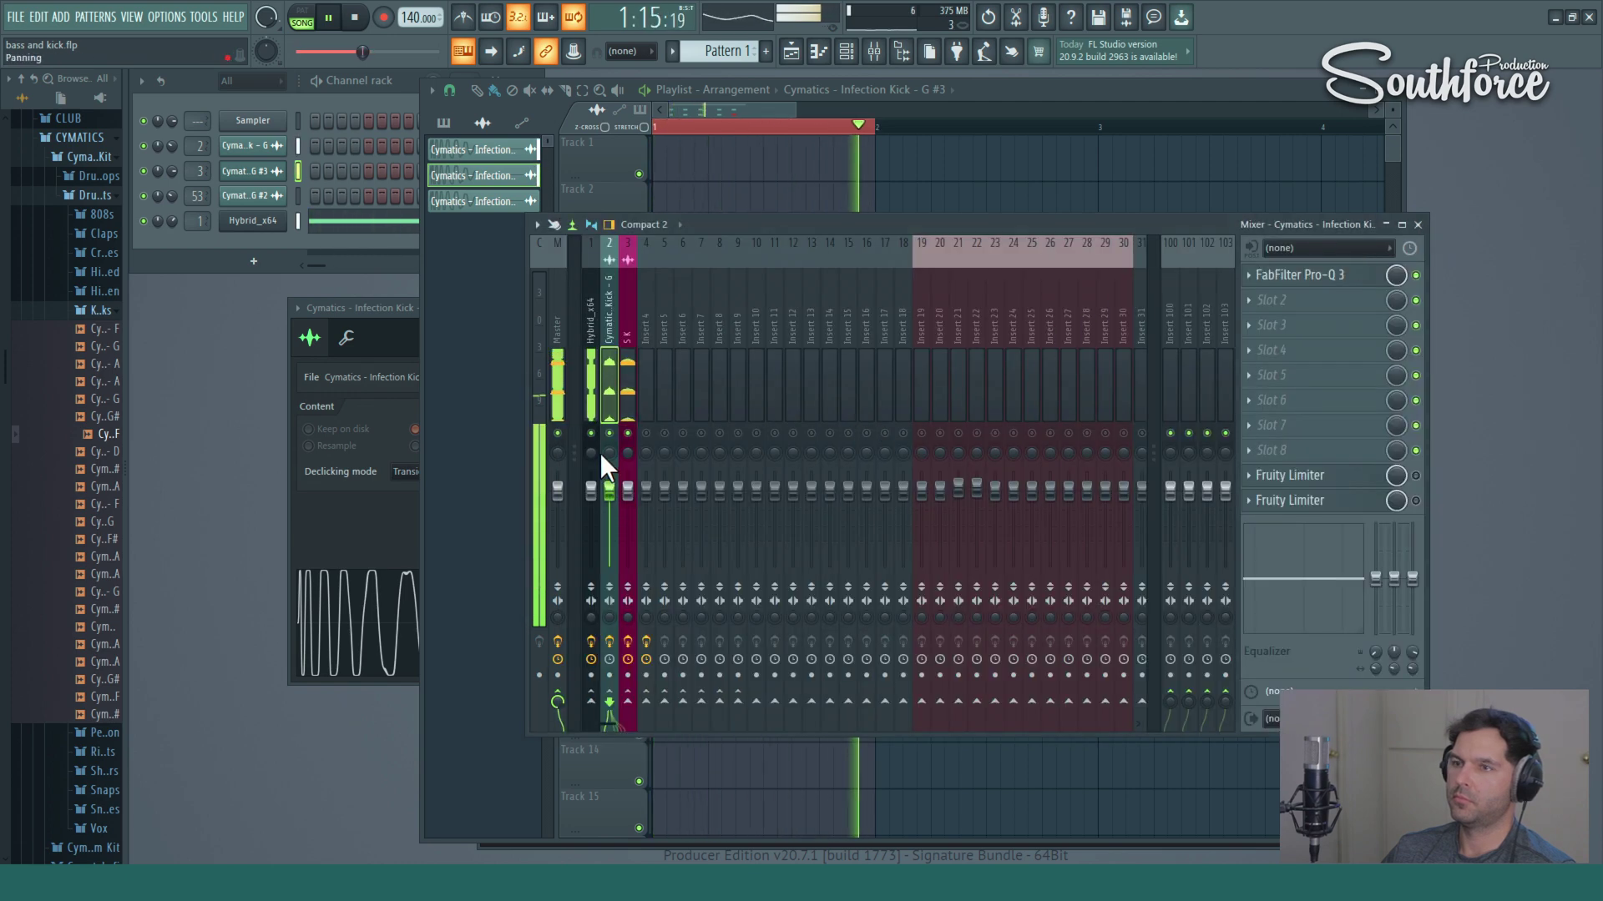
{"action": "left_click", "coordinate": [590, 376]}
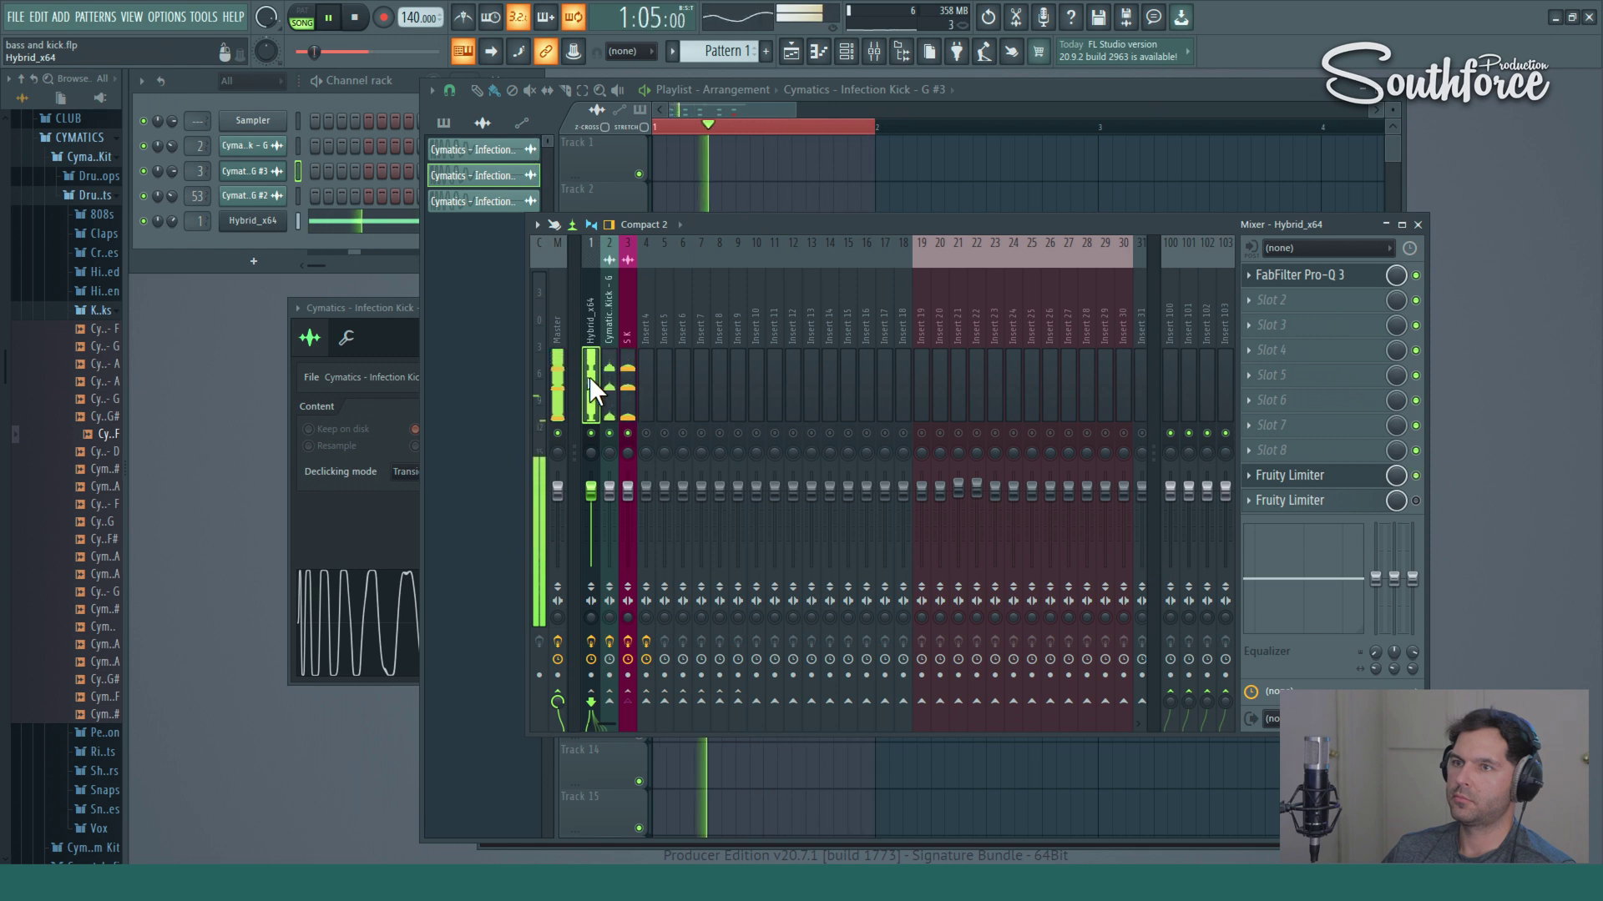
Stop playback and raise the Hybrid_x64 channel volume in the Channel Rack from 64% to 78%.
{"action": "left_click", "coordinate": [355, 17]}
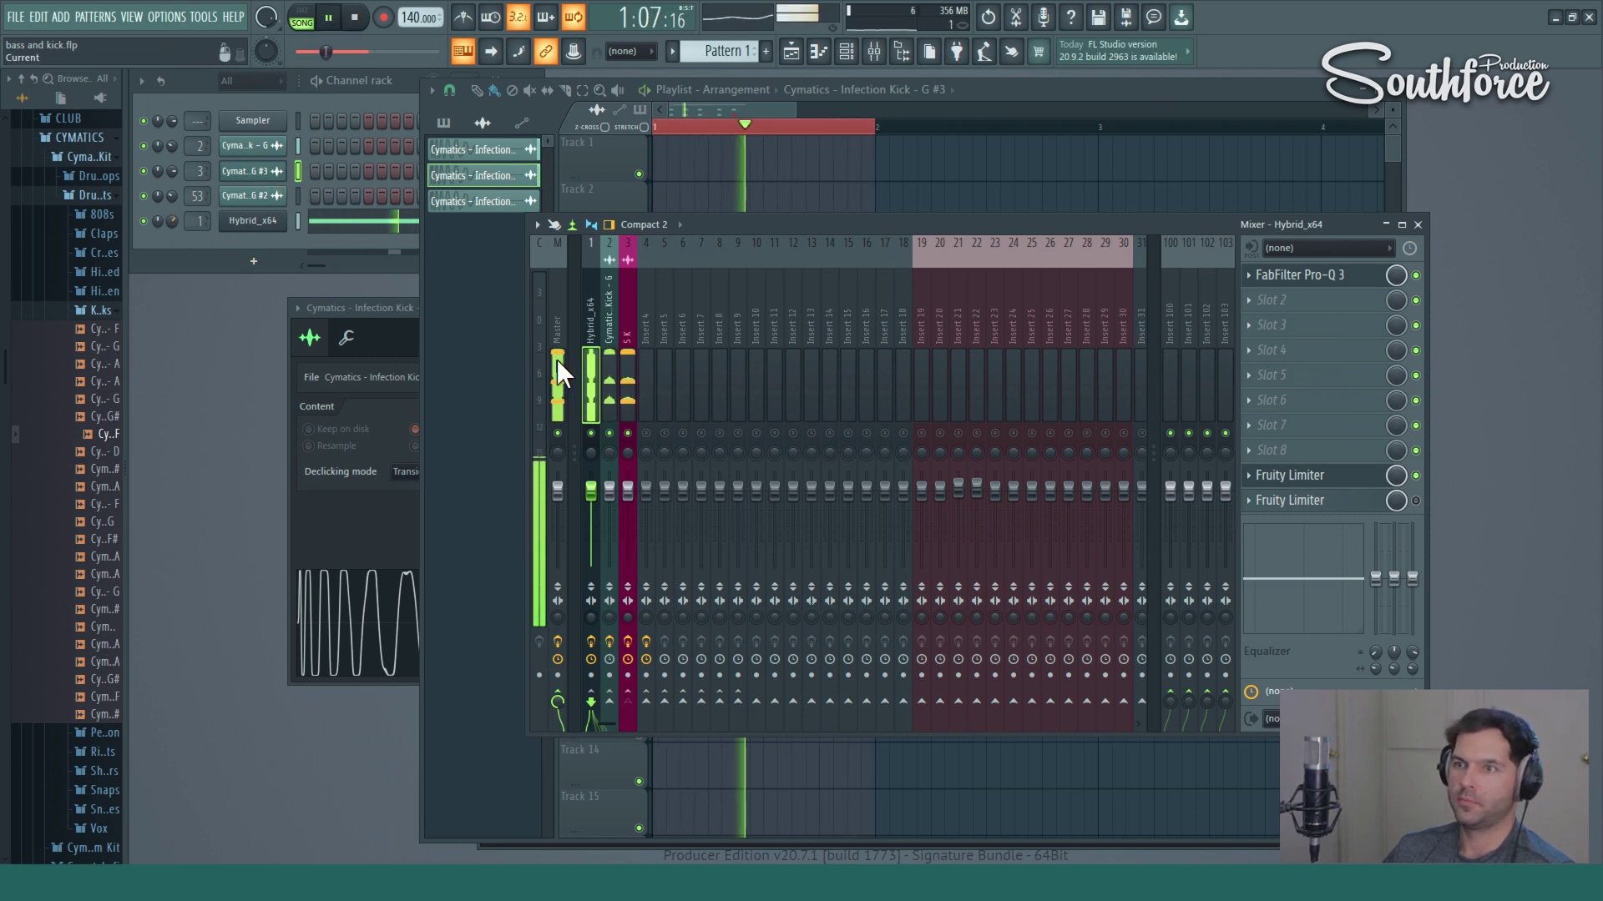
{"action": "left_click", "coordinate": [612, 385]}
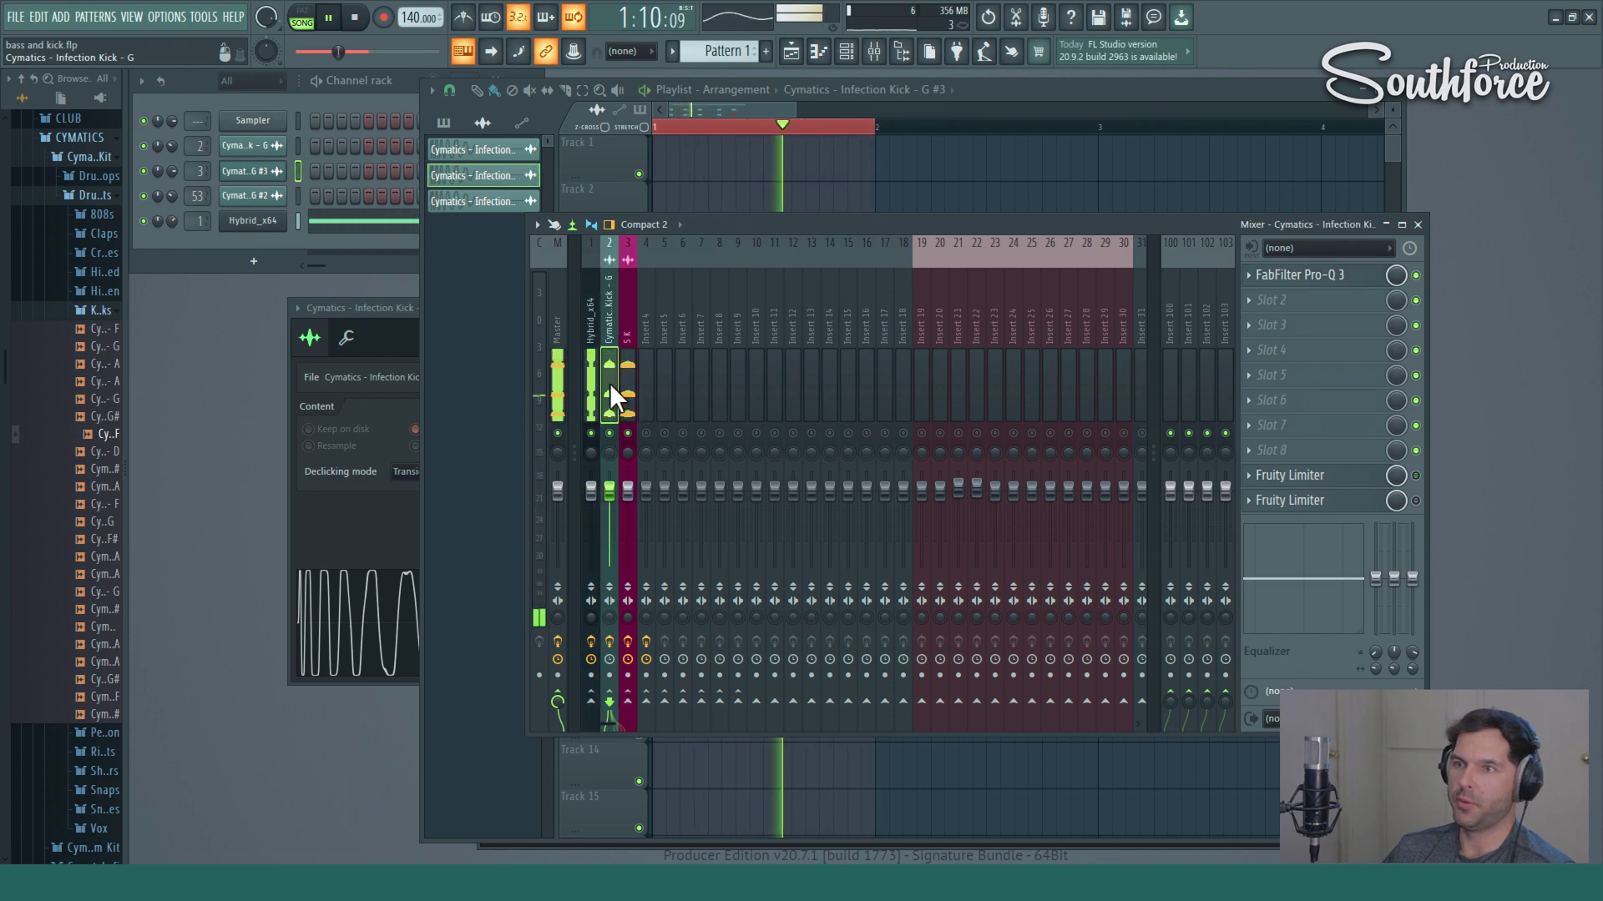
{"action": "left_click", "coordinate": [589, 401]}
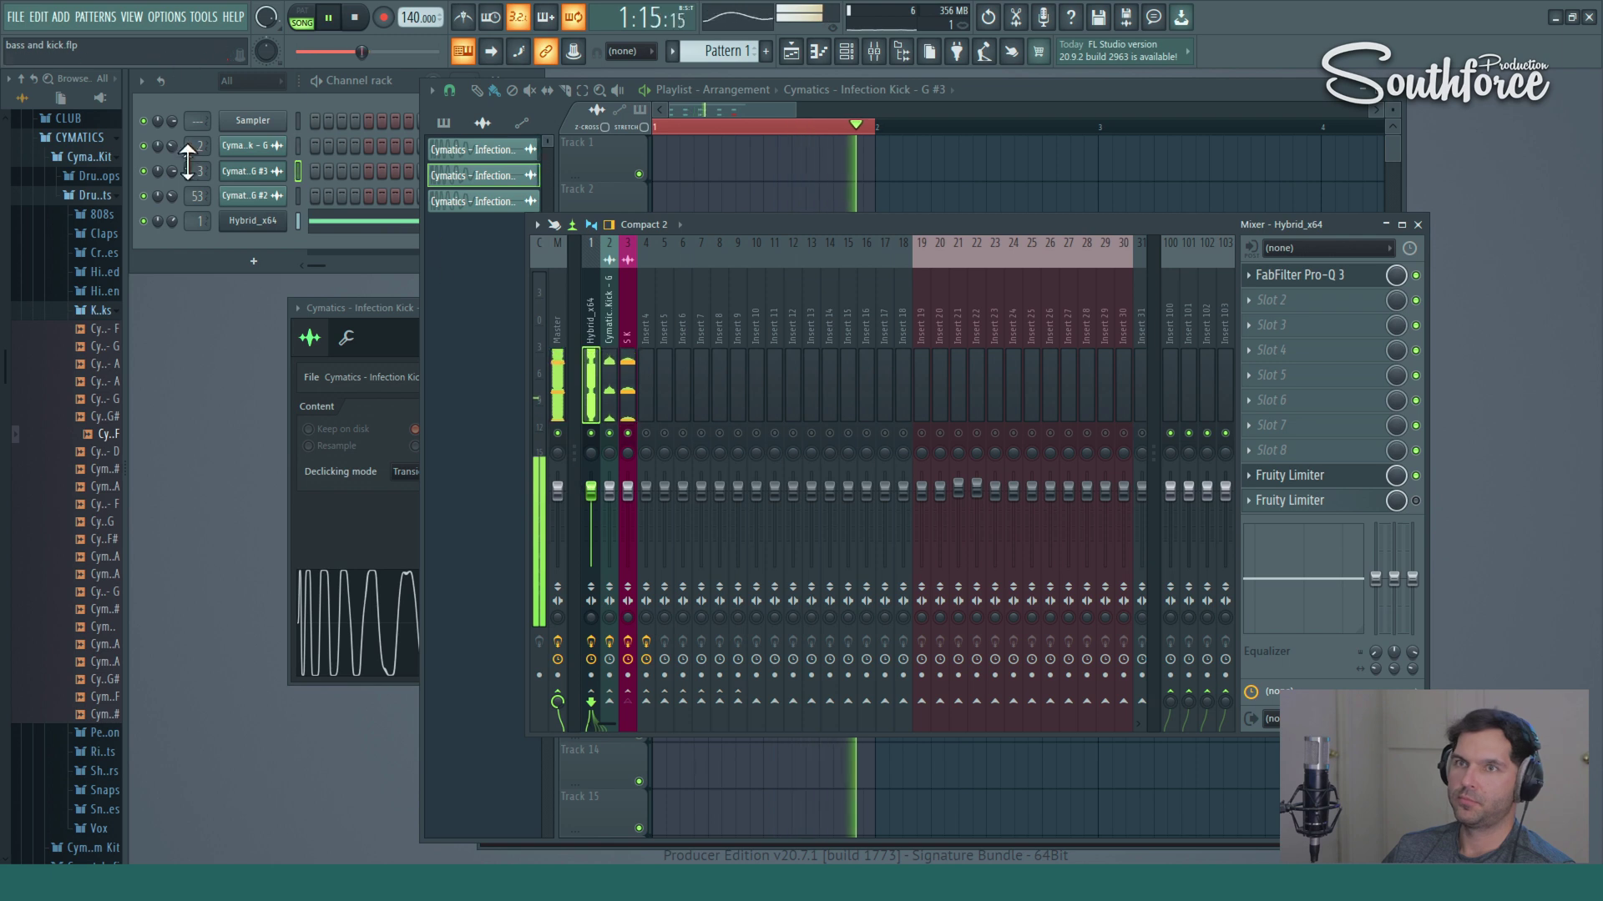
{"action": "left_click", "coordinate": [167, 222]}
{"action": "left_click_drag", "start_coordinate": [172, 222], "coordinate": [171, 207]}
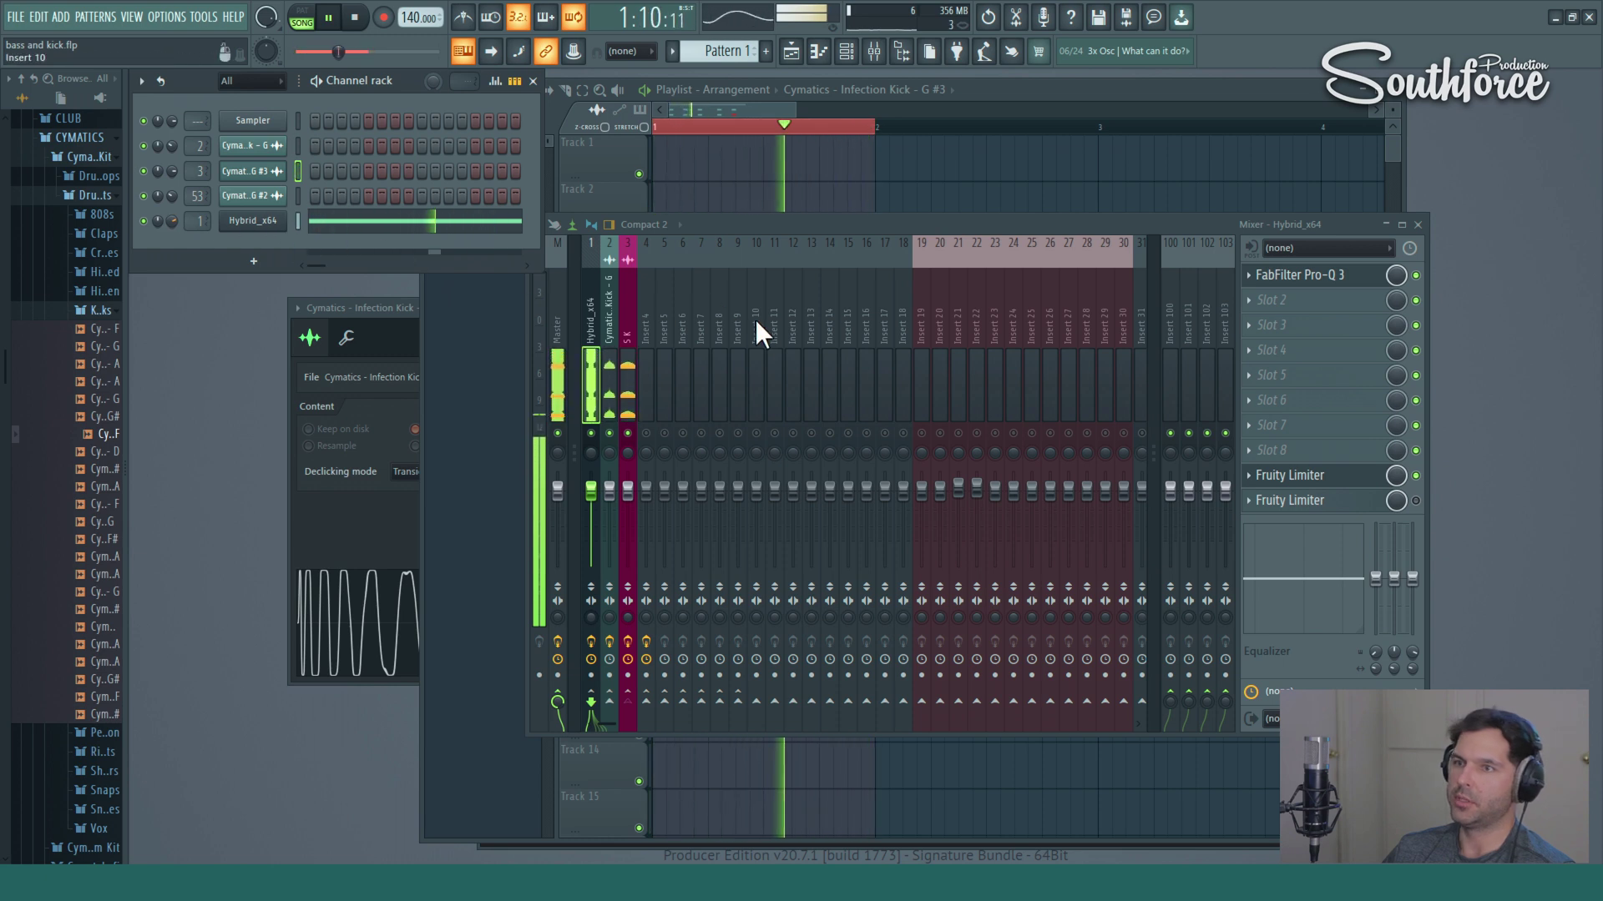
Clear the playlist's time selection and bring the playlist back in front of the mixer.
{"action": "left_click", "coordinate": [1005, 87]}
{"action": "left_click", "coordinate": [863, 133]}
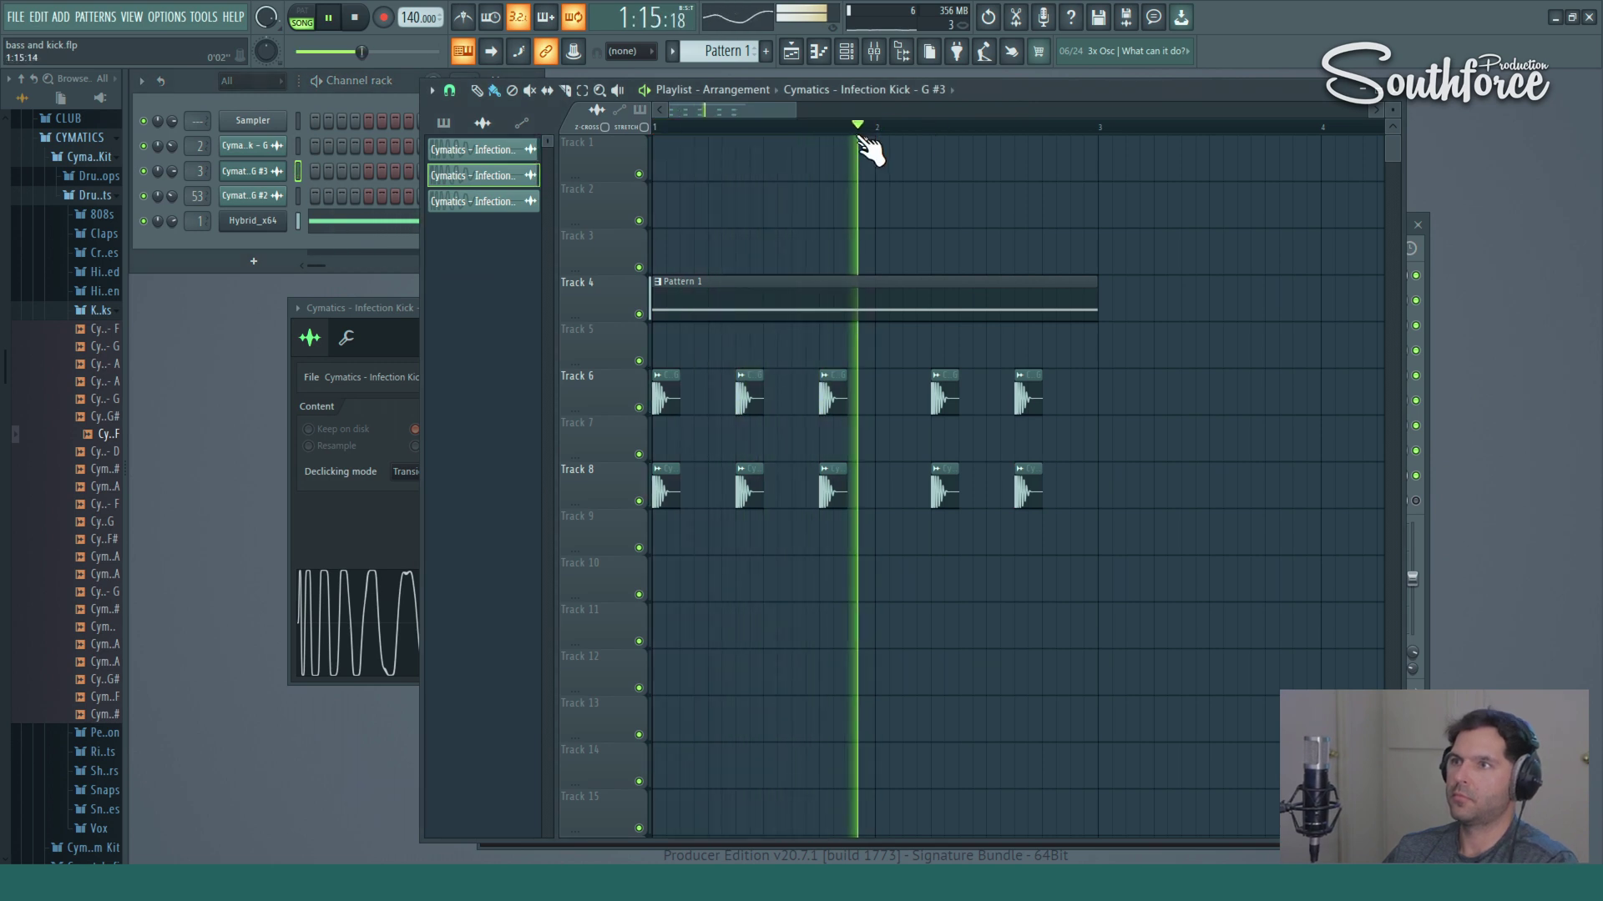
{"action": "left_click", "coordinate": [885, 57]}
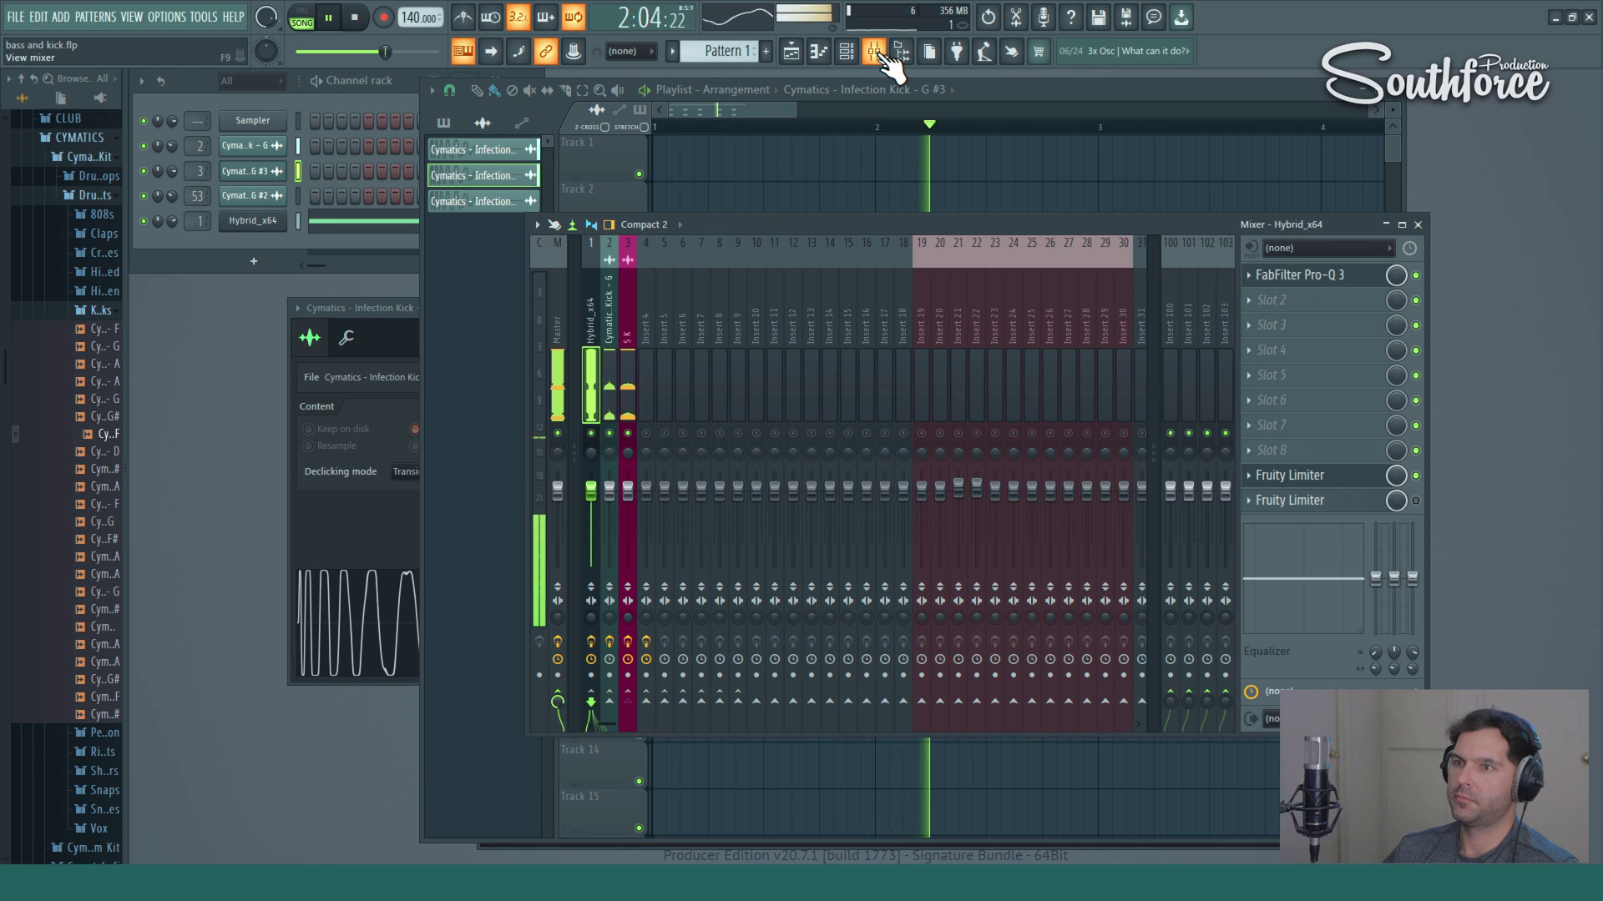
{"action": "left_click", "coordinate": [1017, 93]}
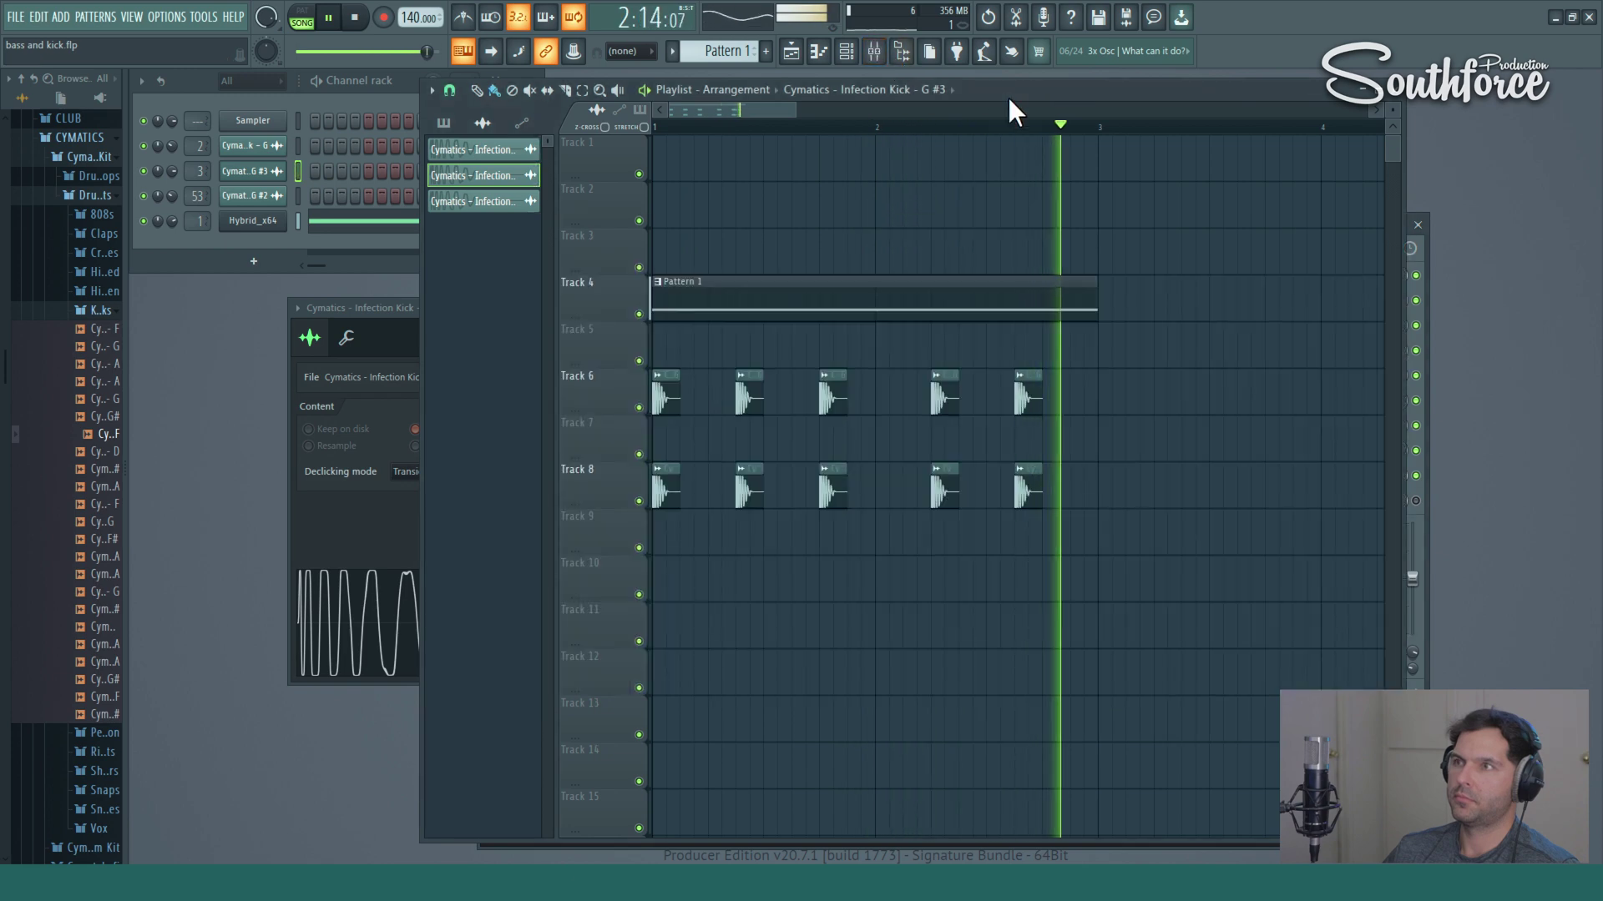
In the bass Pro-Q 3, set the high cut to 2.1 kHz, the 52 Hz dip to -1.24 dB, and the low cut to 15 Hz.
{"action": "left_click", "coordinate": [874, 51]}
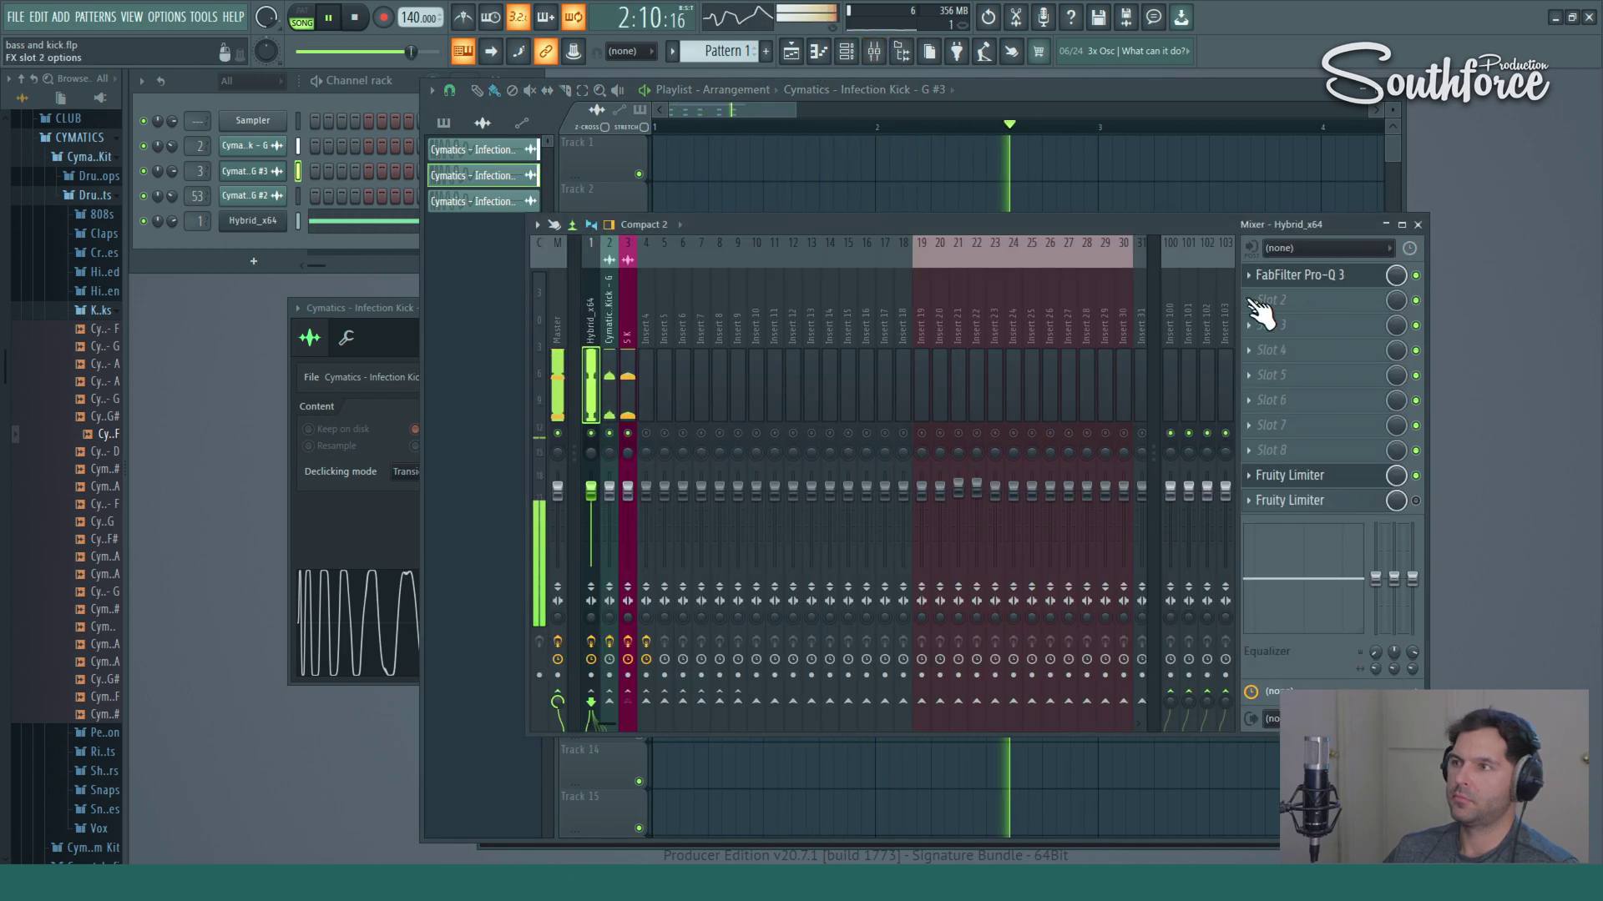
{"action": "left_click", "coordinate": [1321, 278]}
{"action": "left_click_drag", "start_coordinate": [918, 630], "coordinate": [1109, 632]}
{"action": "left_click_drag", "start_coordinate": [665, 566], "coordinate": [661, 543]}
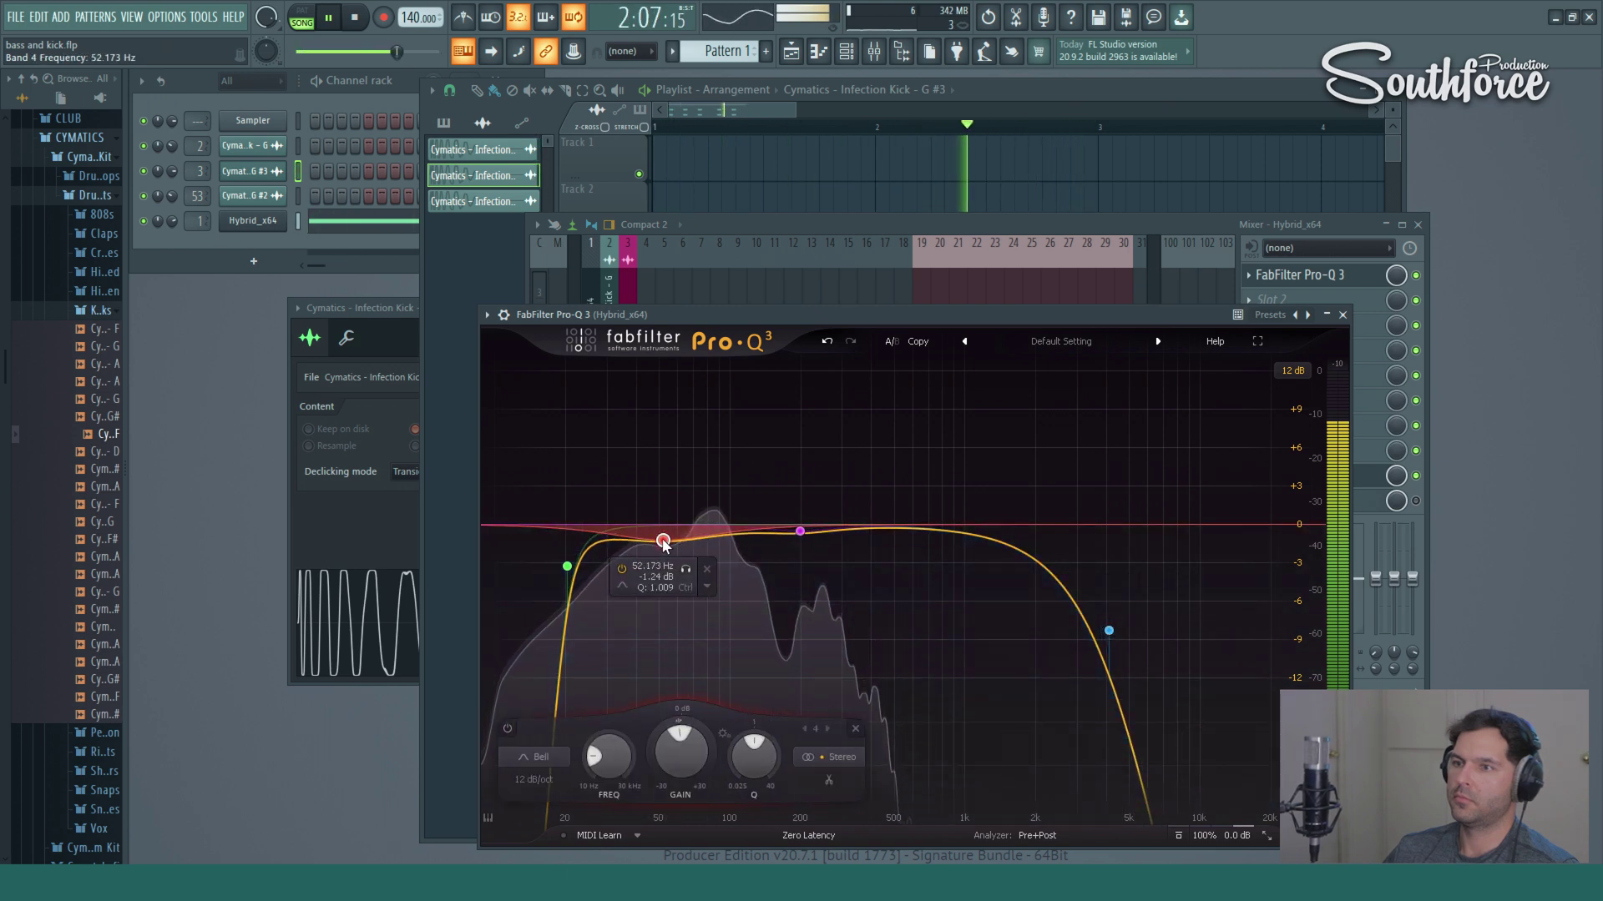
{"action": "left_click_drag", "start_coordinate": [567, 567], "coordinate": [545, 574]}
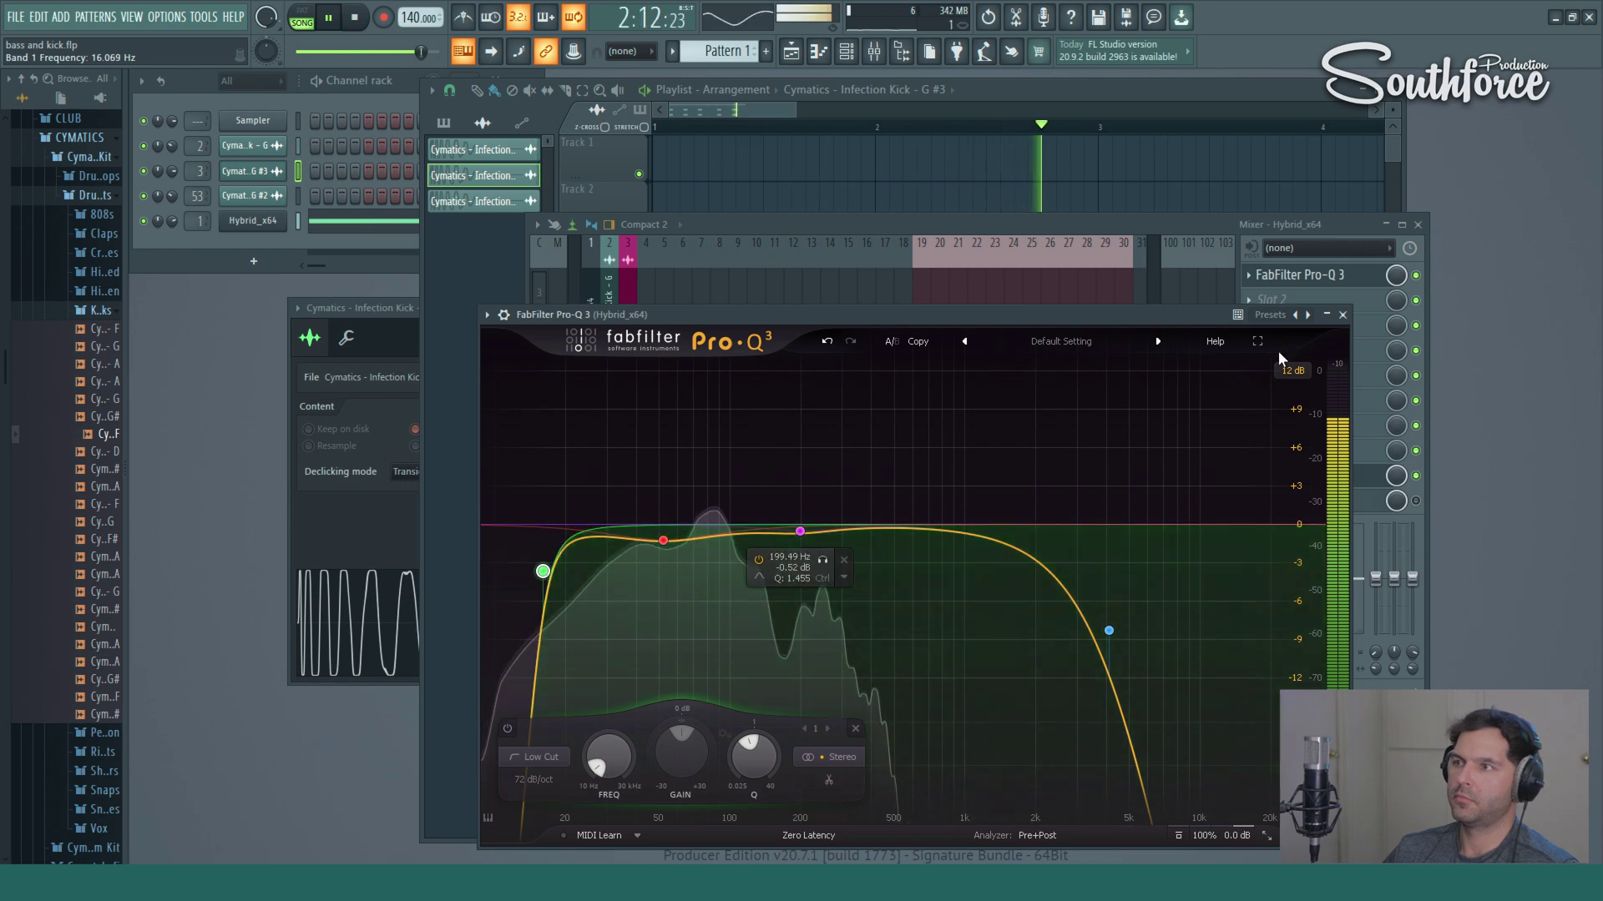
Close the bass EQ and bring up the Hybrid_x64 Fruity Limiter.
{"action": "left_click", "coordinate": [1342, 315]}
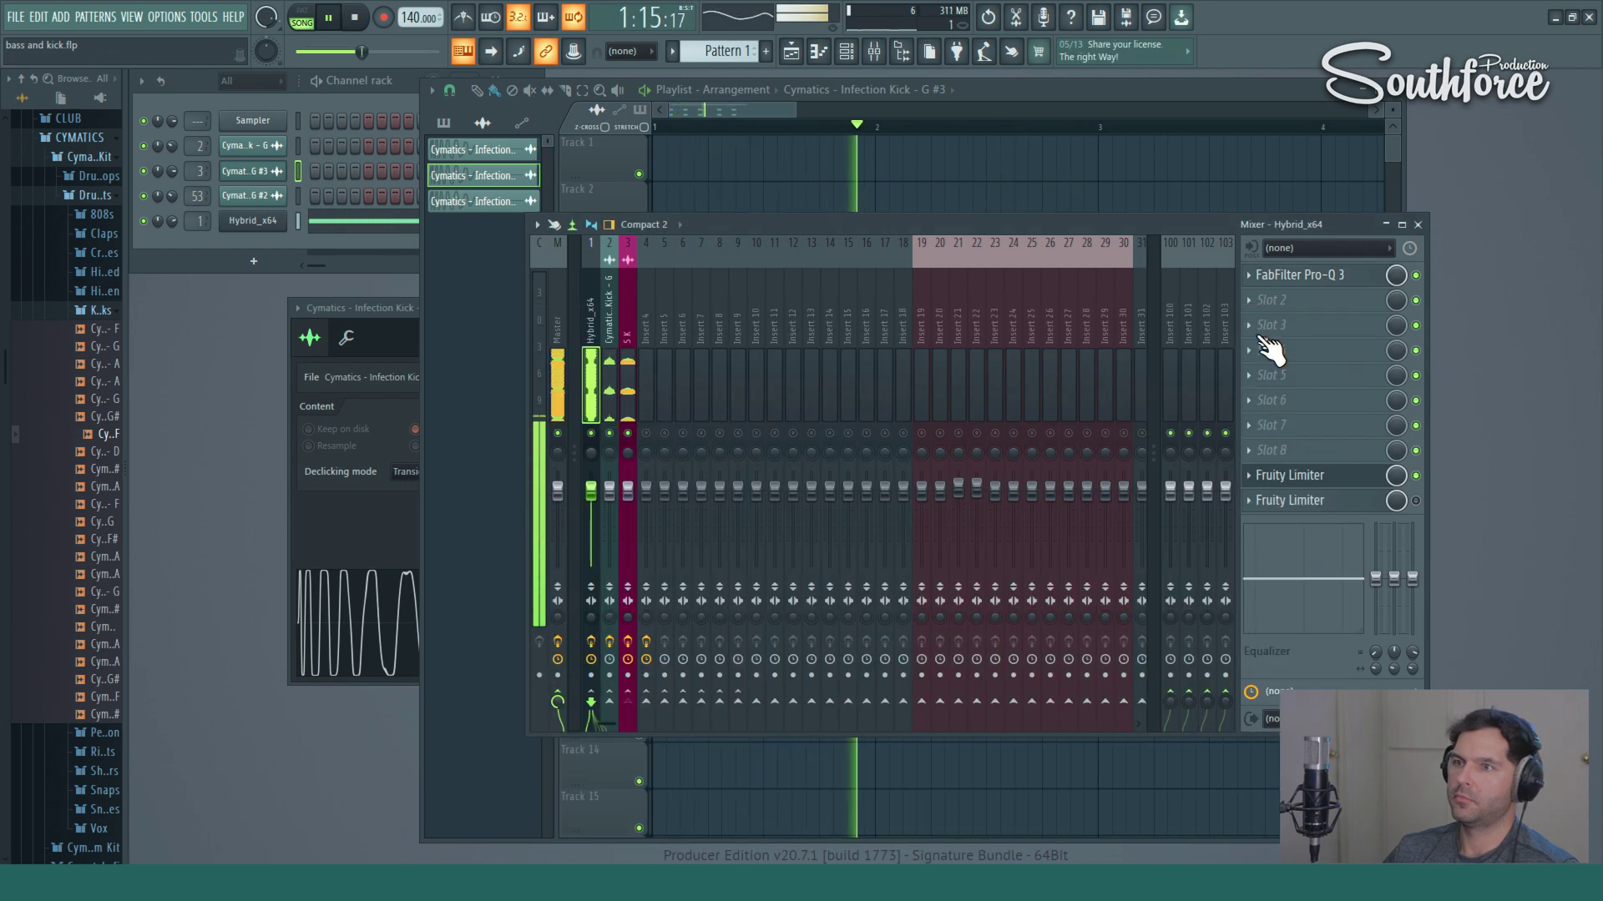
{"action": "left_click", "coordinate": [1344, 278]}
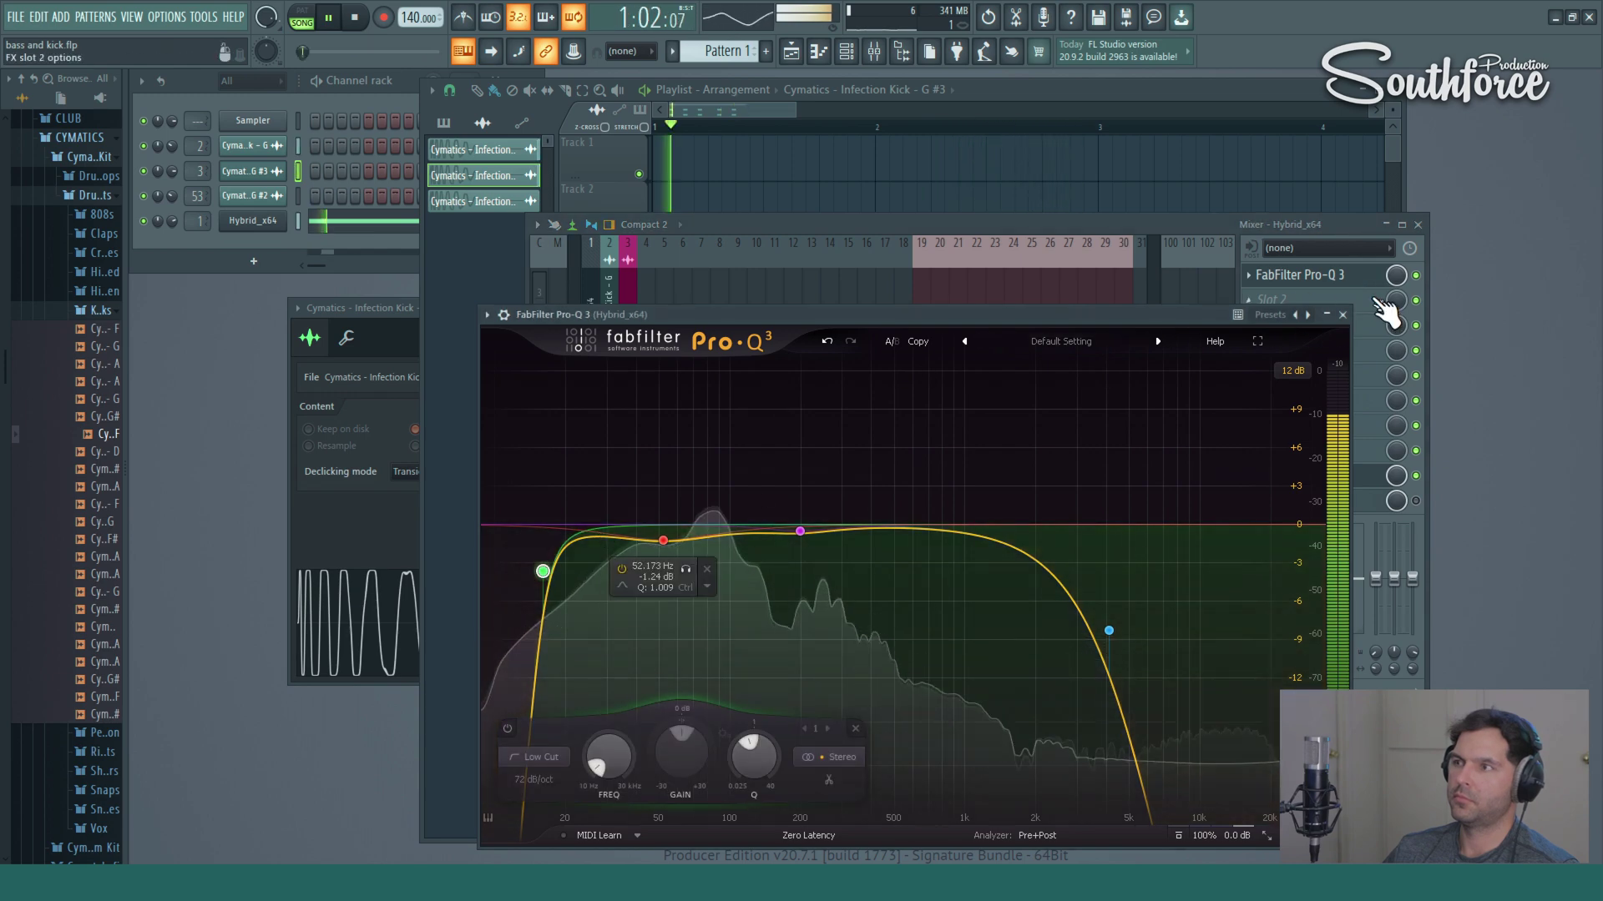
{"action": "key", "text": "Escape"}
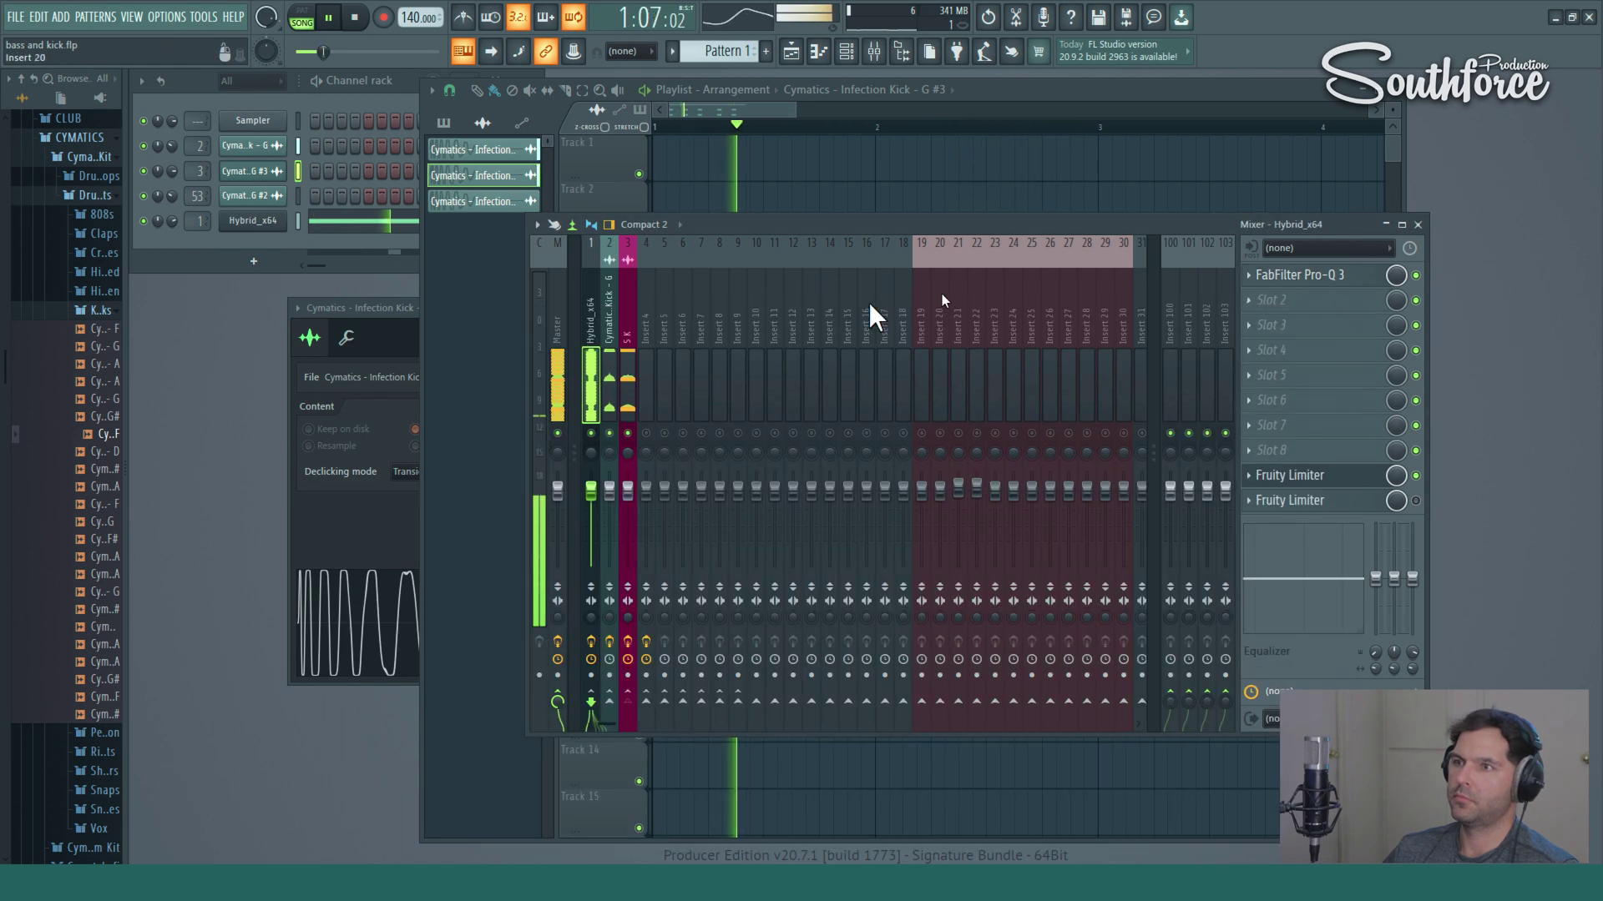
{"action": "left_click", "coordinate": [1302, 476]}
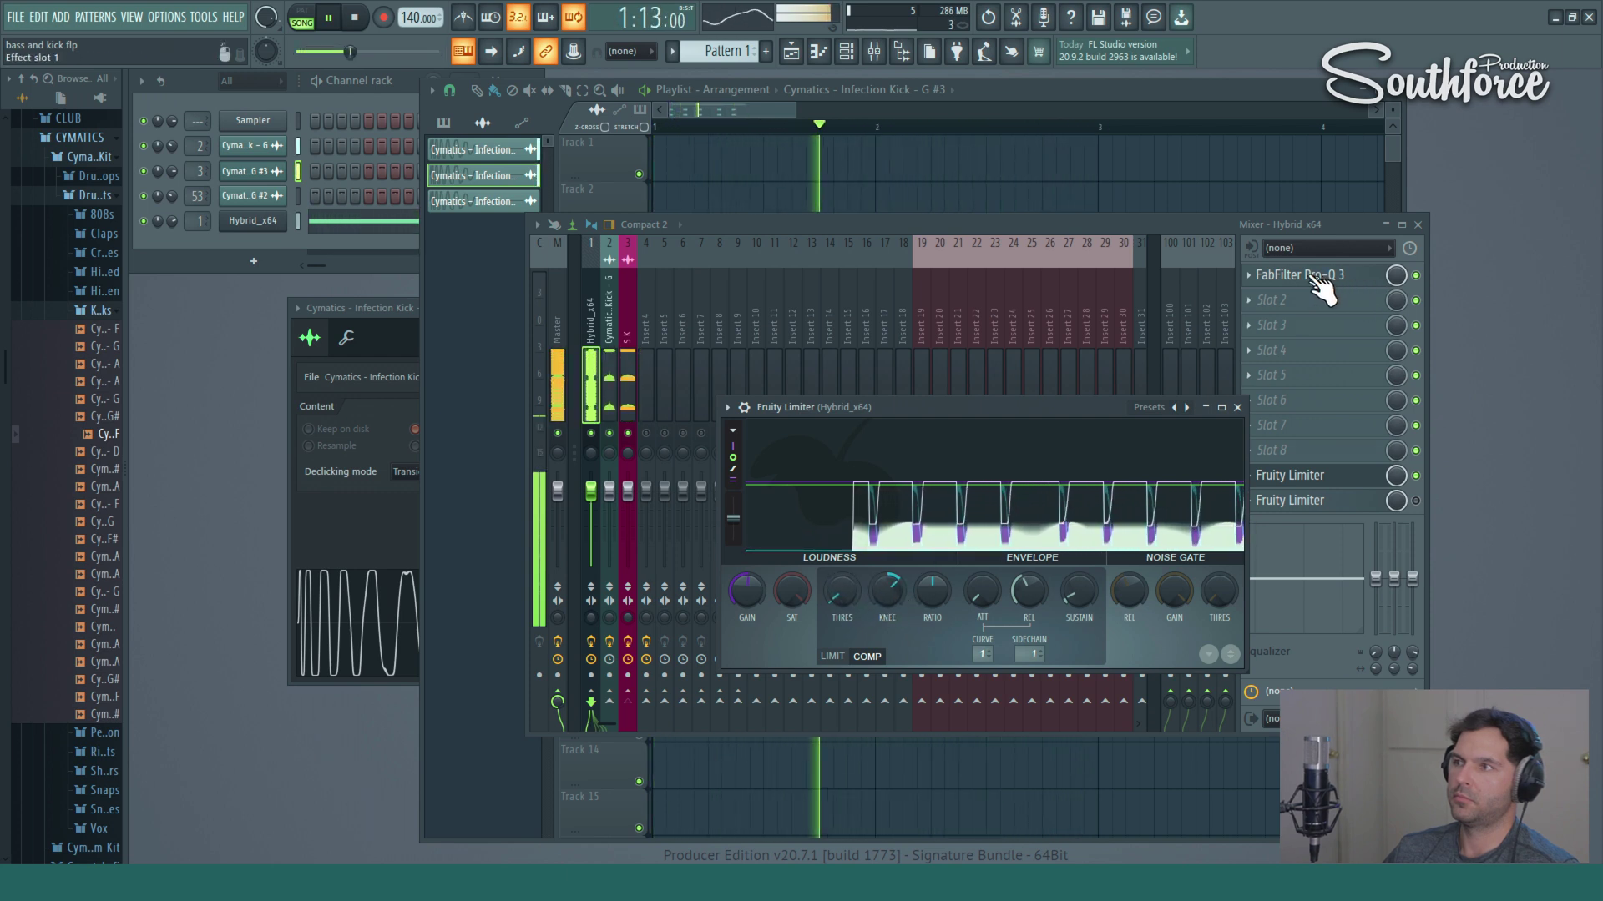
Bring the mixer forward, mute insert 3, and stop playback.
{"action": "left_click", "coordinate": [938, 225]}
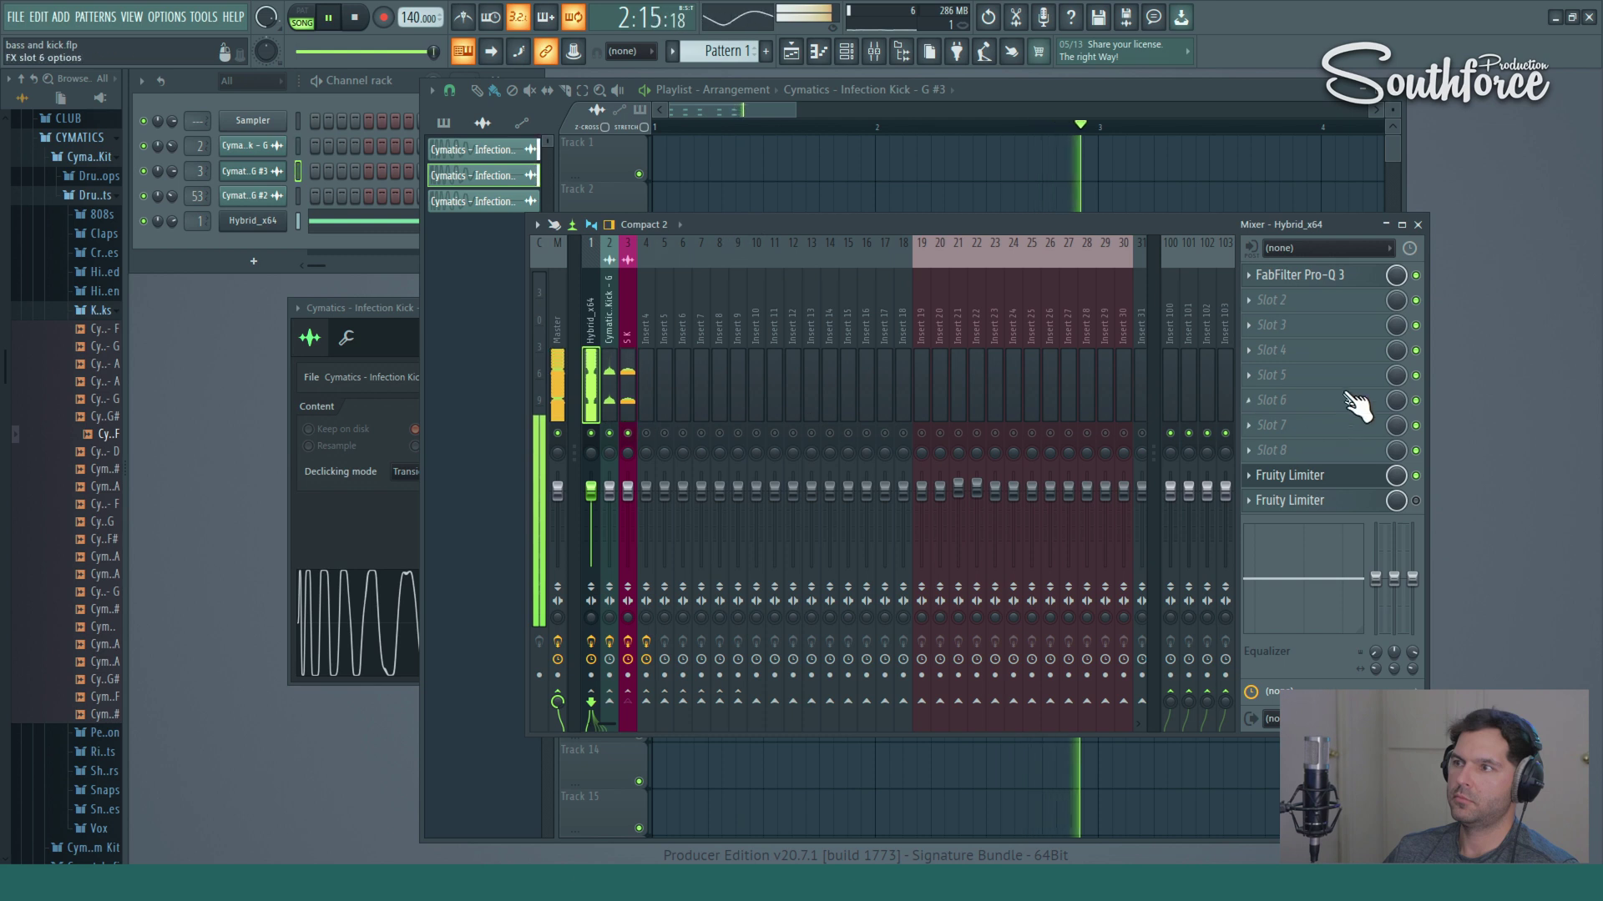
{"action": "left_click", "coordinate": [629, 434]}
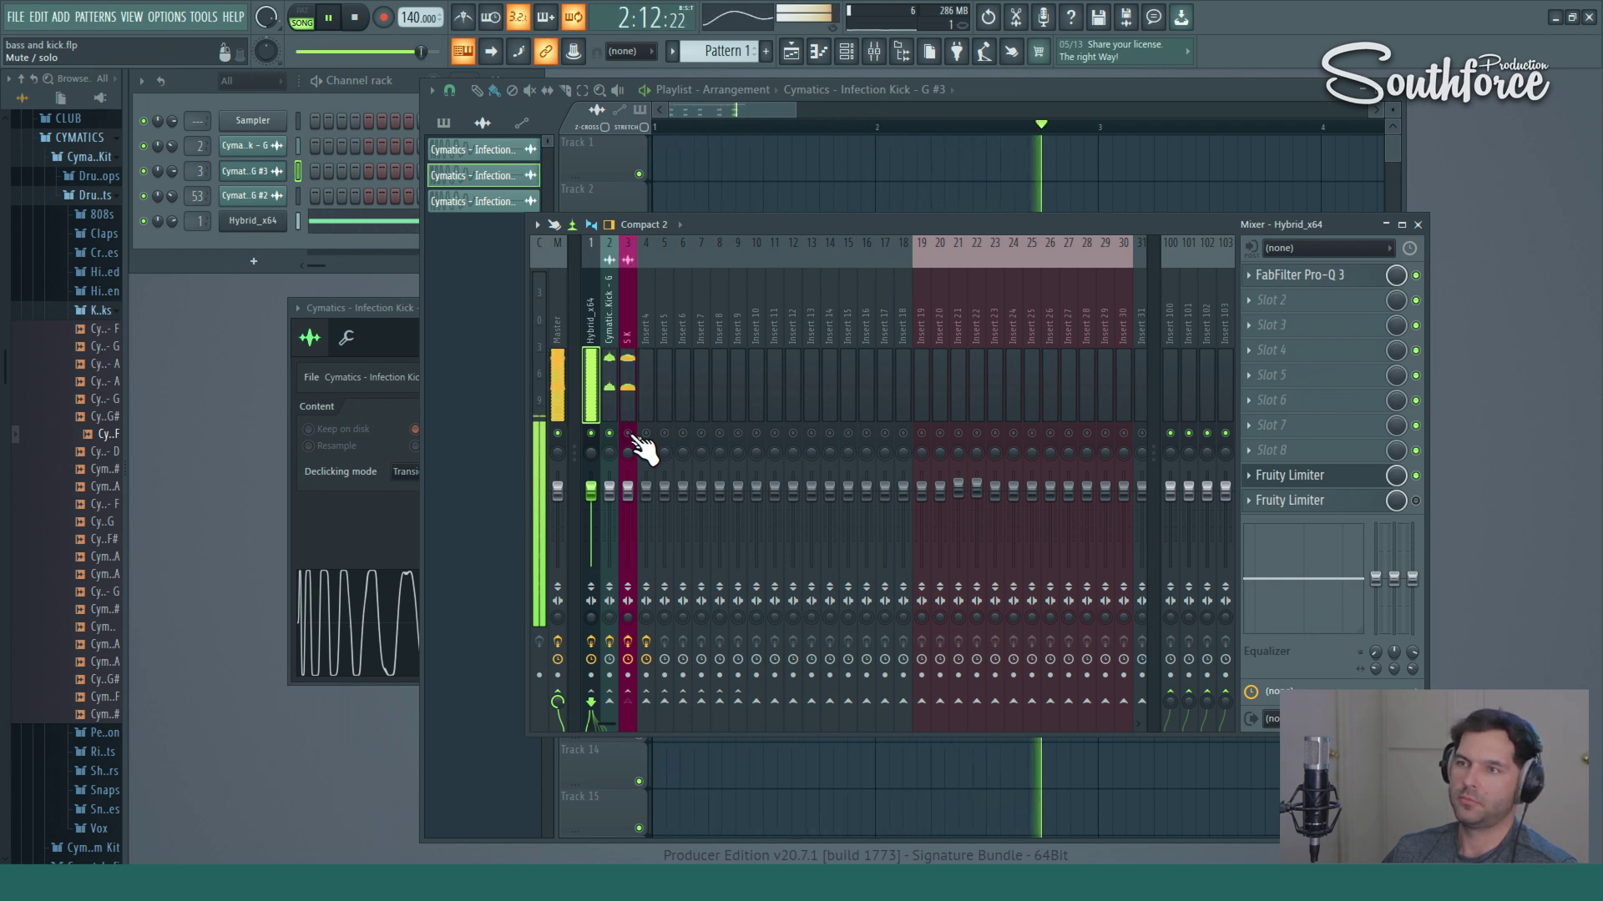
{"action": "left_click", "coordinate": [301, 17]}
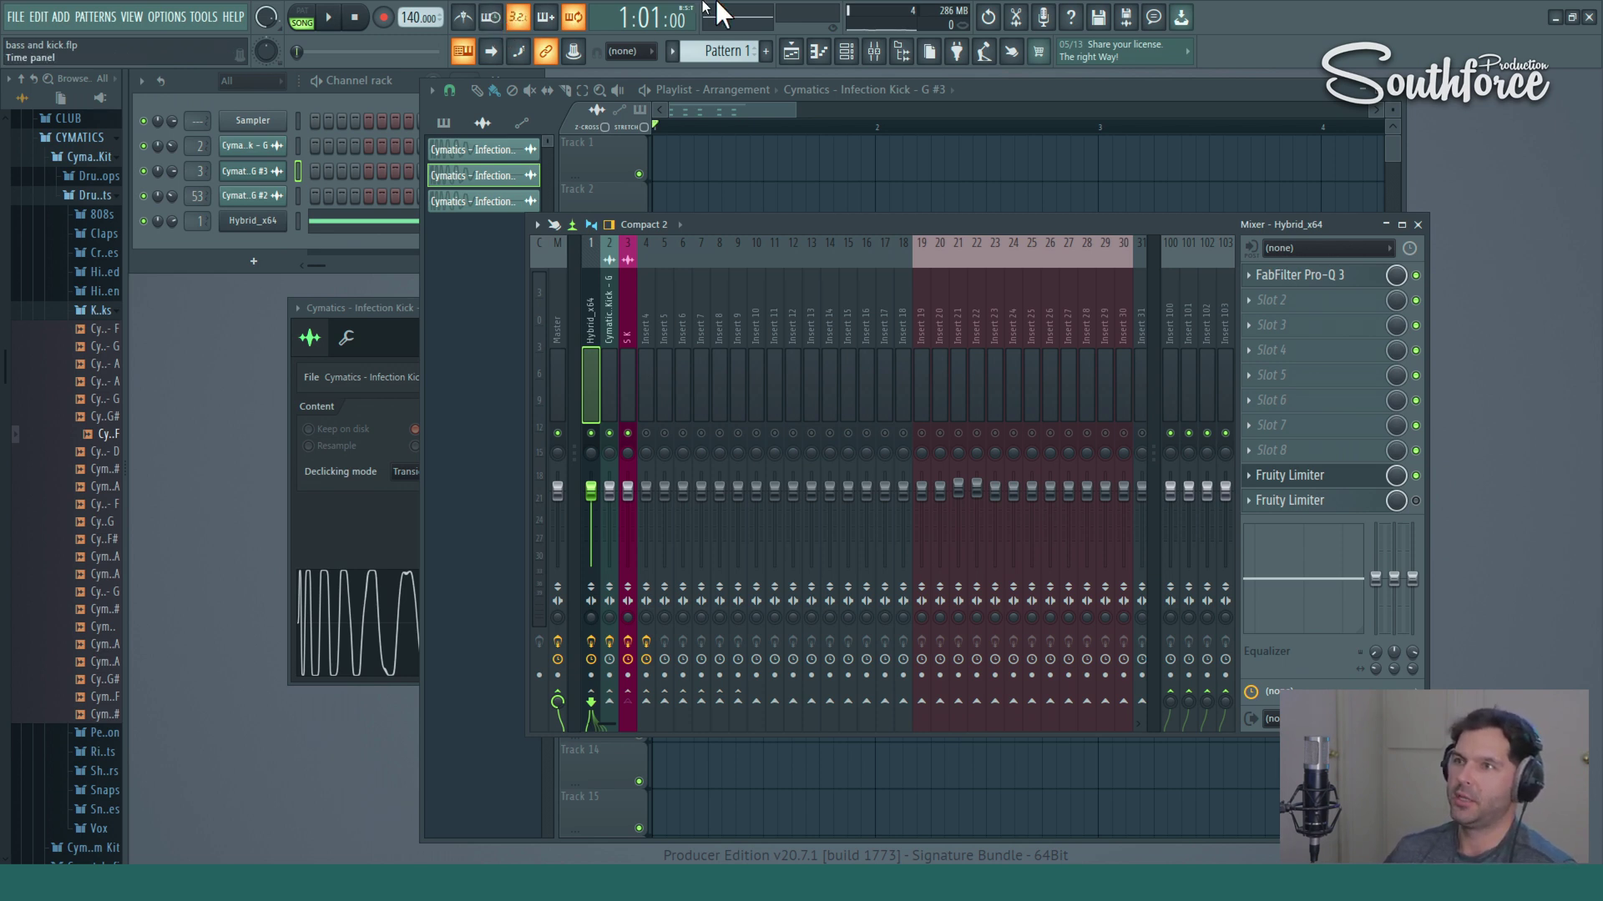
Hide the mixer with F9 so the playlist shows Pattern 1 and the kick clips on Tracks 6 and 8.
{"action": "key", "text": "F9"}
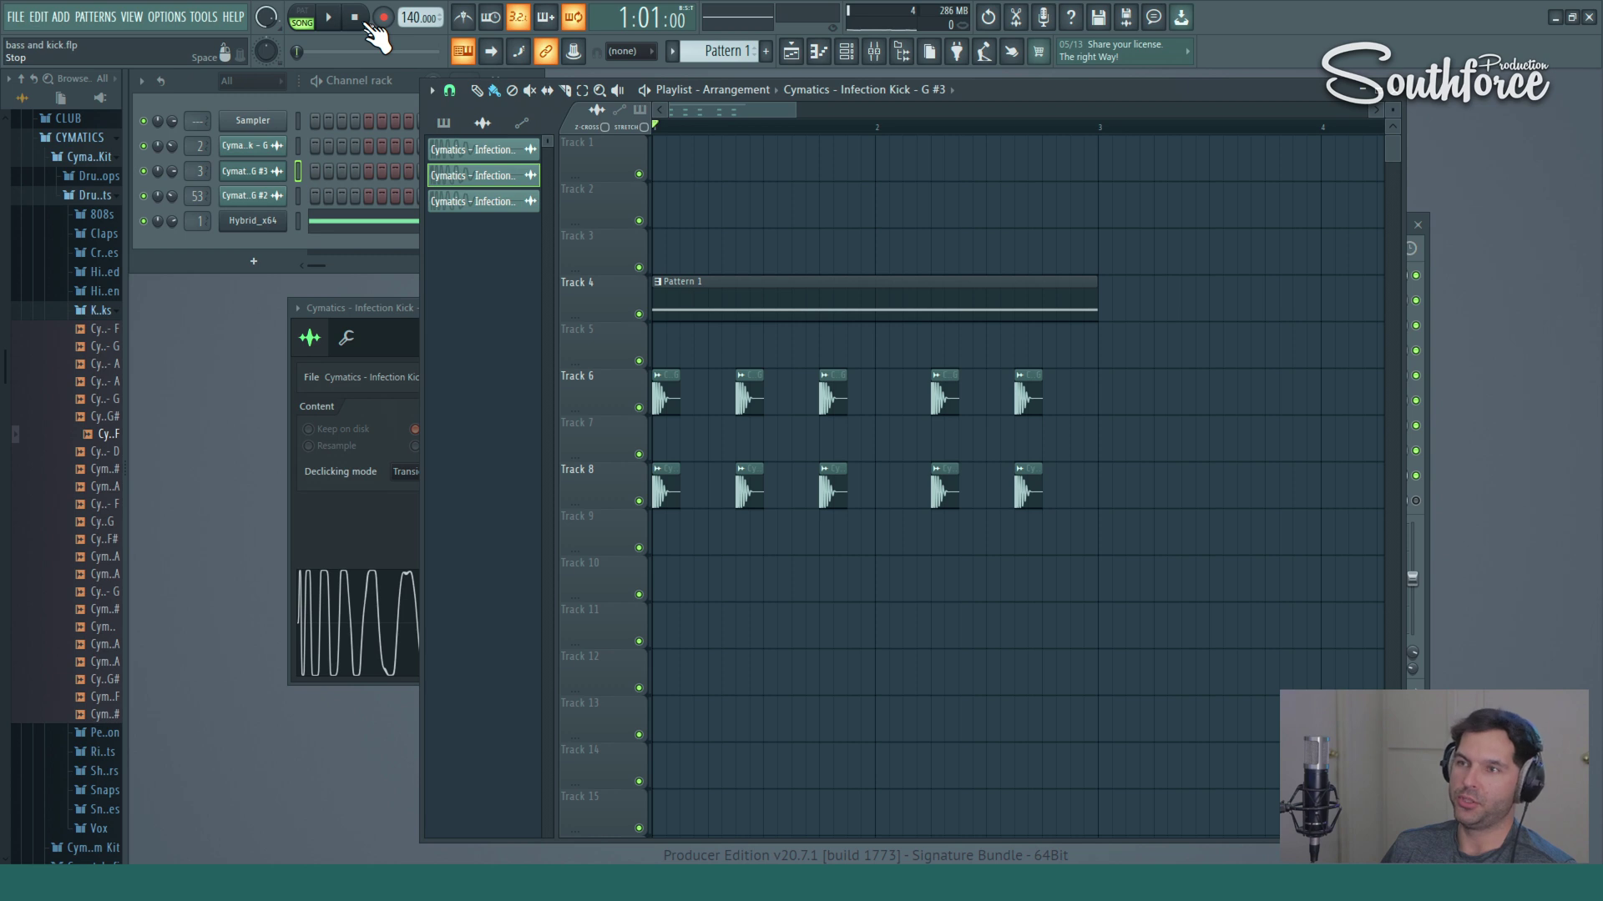